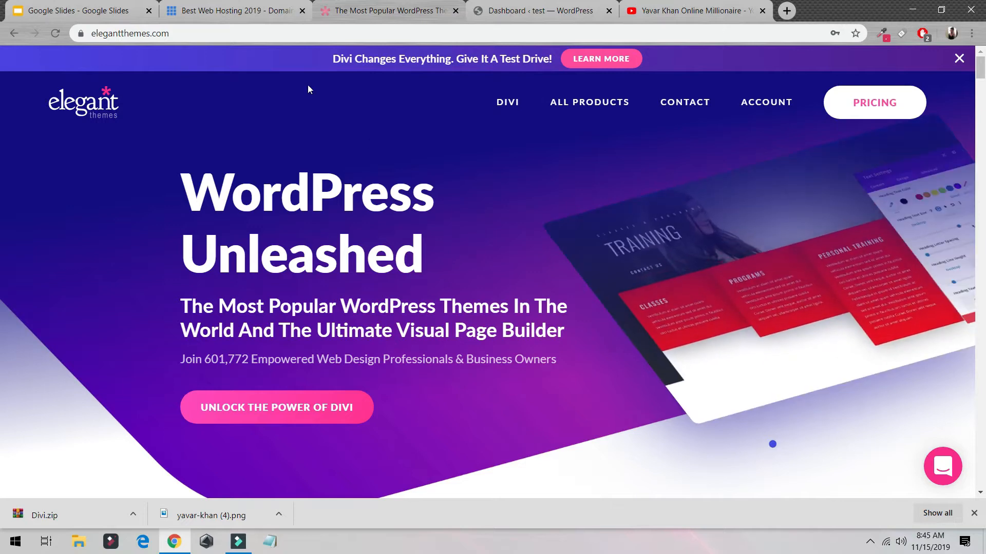
- Look over the Bluehost and Elegant Themes home pages and the WordPress dashboard of the test site
{"action": "left_click", "coordinate": [240, 11]}
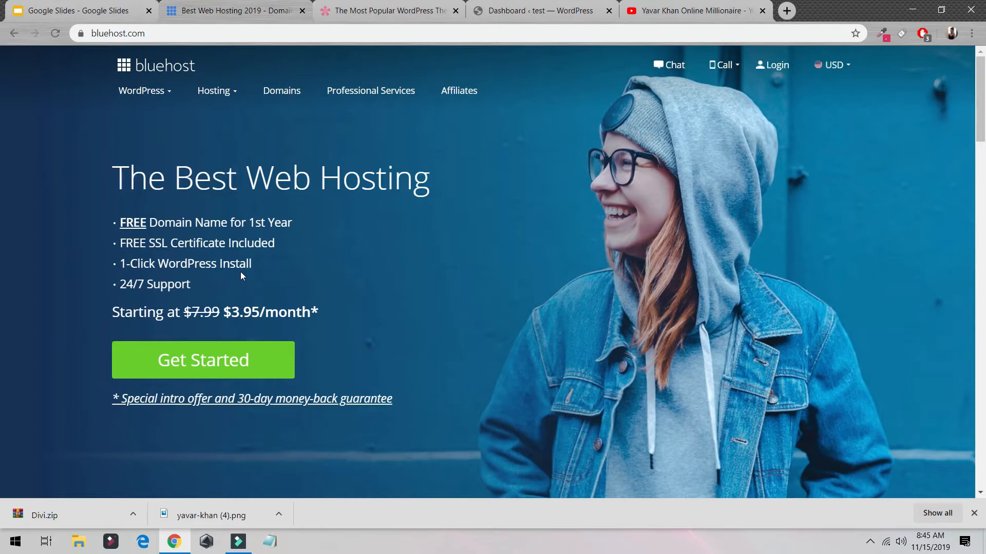
{"action": "left_click", "coordinate": [329, 16]}
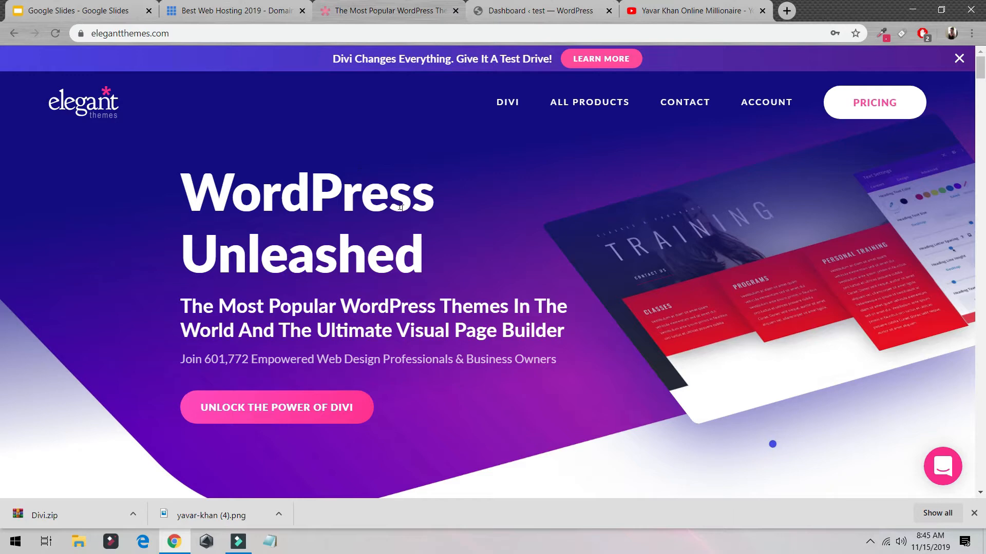
{"action": "left_click", "coordinate": [547, 14]}
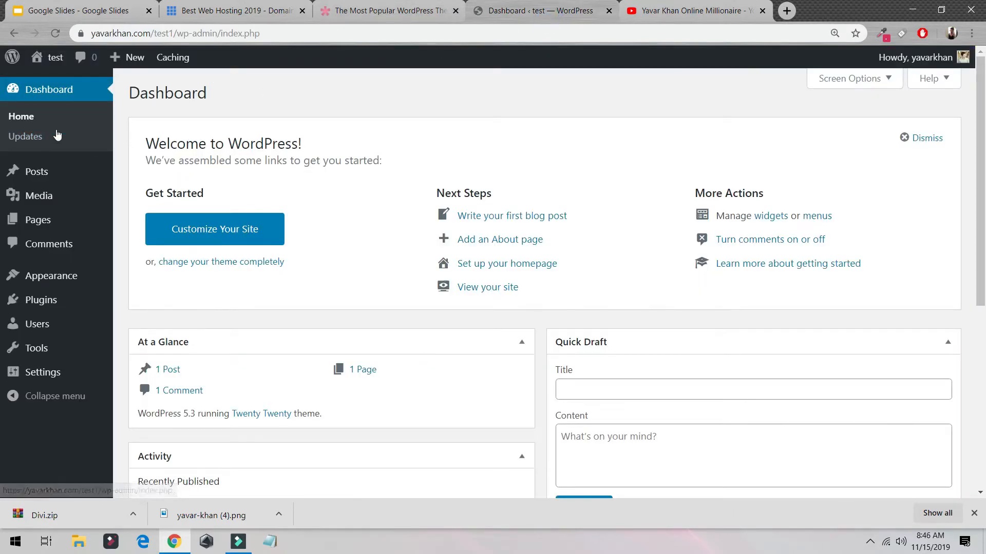
{"action": "mouse_move", "coordinate": [4, 279]}
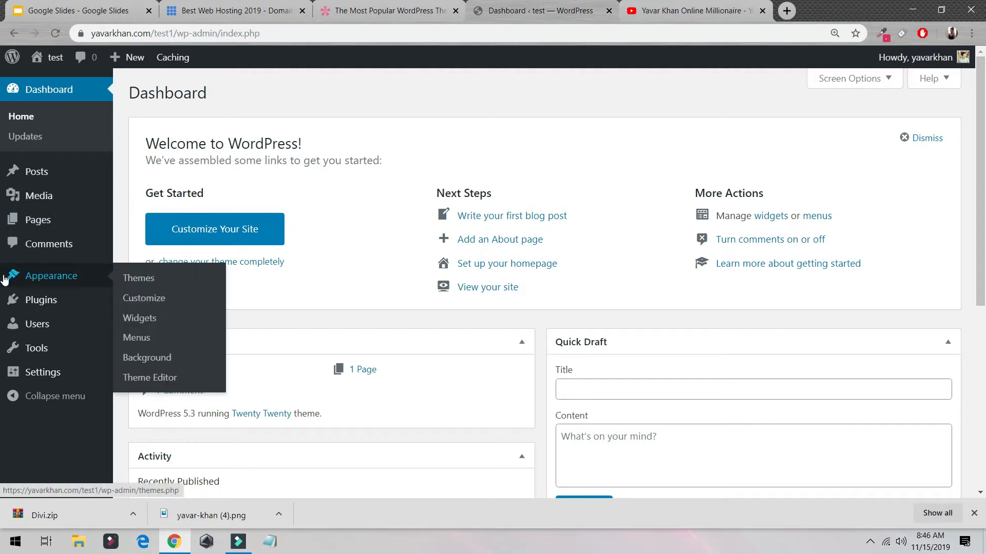
{"action": "left_click", "coordinate": [418, 10]}
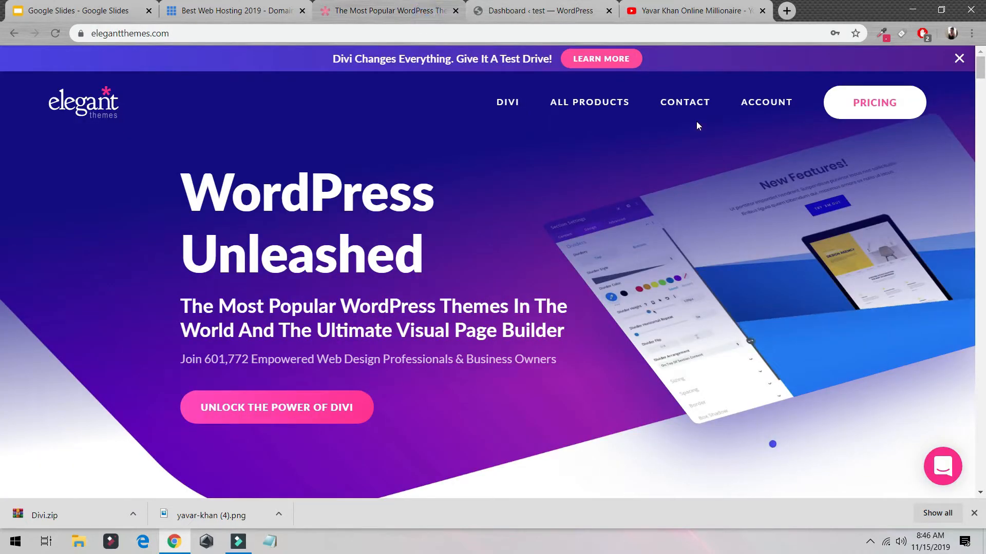
{"action": "key", "text": "ctrl+Tab"}
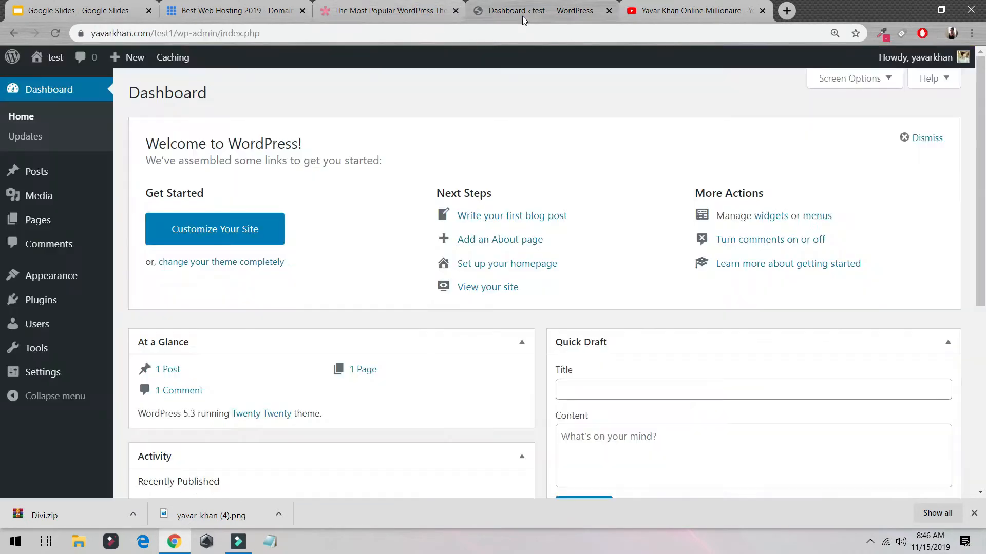
- Install the Divi theme on the WordPress site by uploading Divi.zip, and activate it
{"action": "mouse_move", "coordinate": [52, 284]}
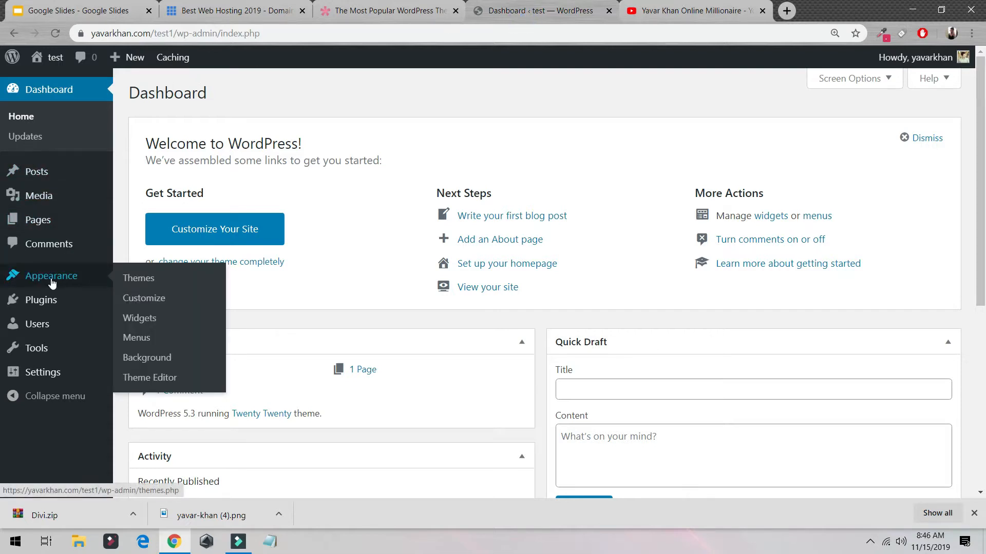
{"action": "left_click", "coordinate": [179, 278]}
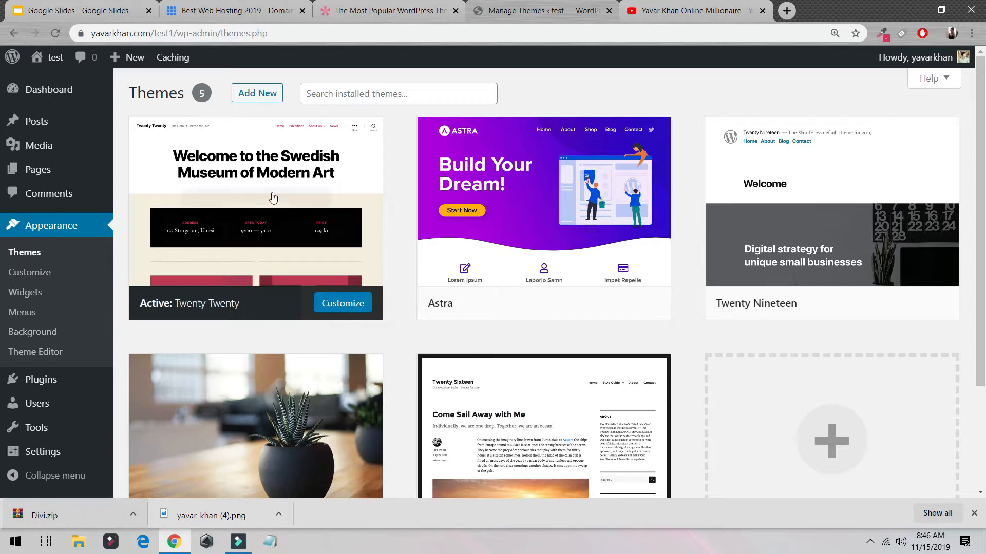
{"action": "left_click", "coordinate": [256, 95]}
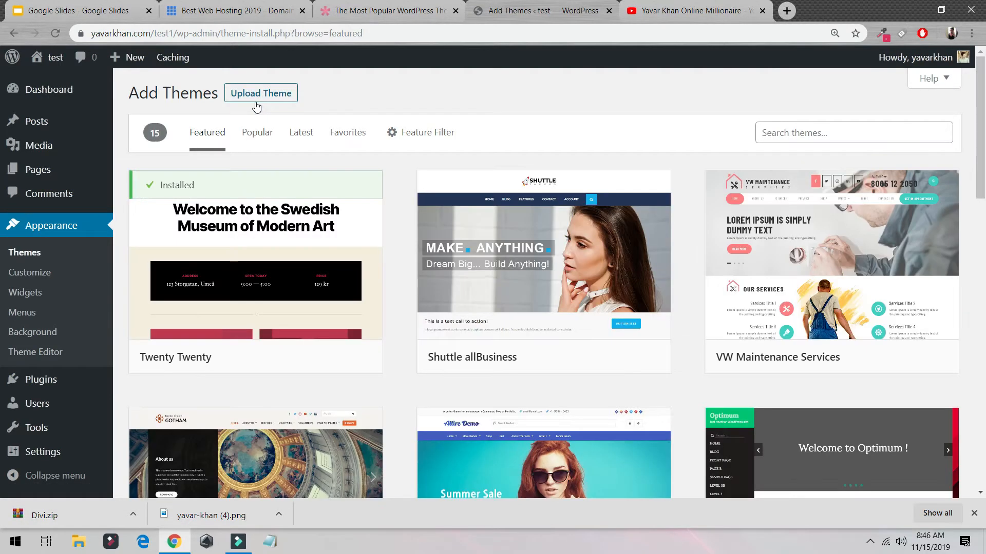
{"action": "left_click", "coordinate": [255, 102]}
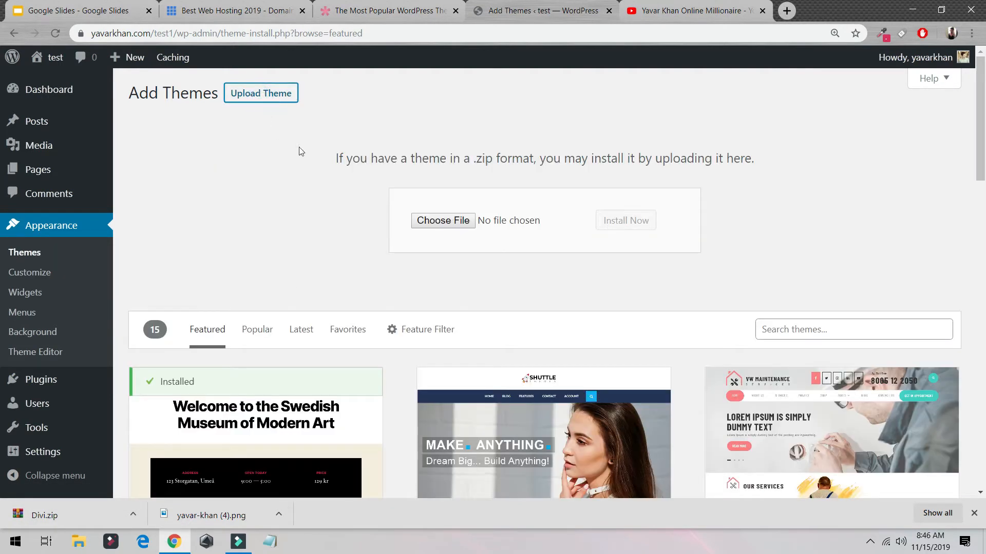
{"action": "left_click_drag", "start_coordinate": [61, 518], "coordinate": [462, 224]}
{"action": "left_click", "coordinate": [646, 223]}
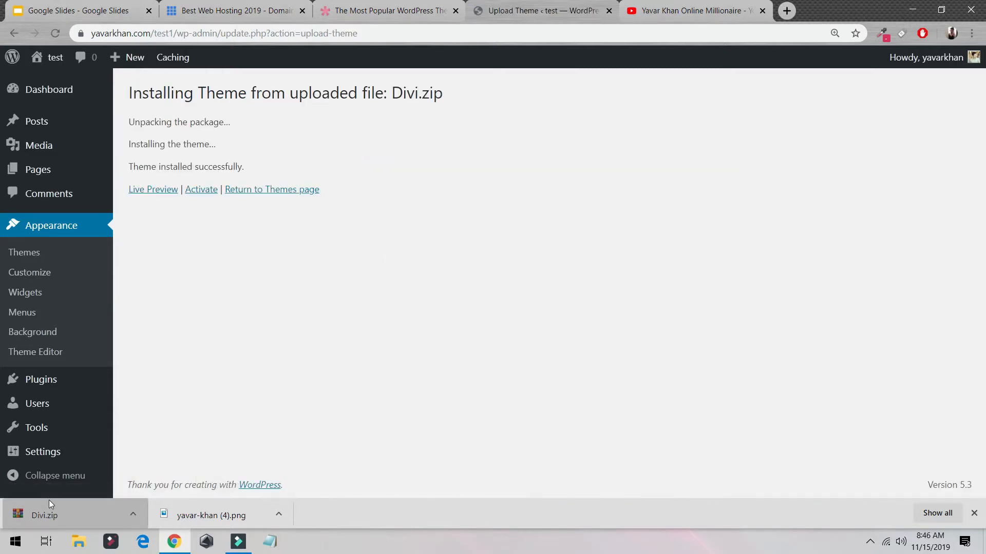
{"action": "left_click", "coordinate": [201, 191]}
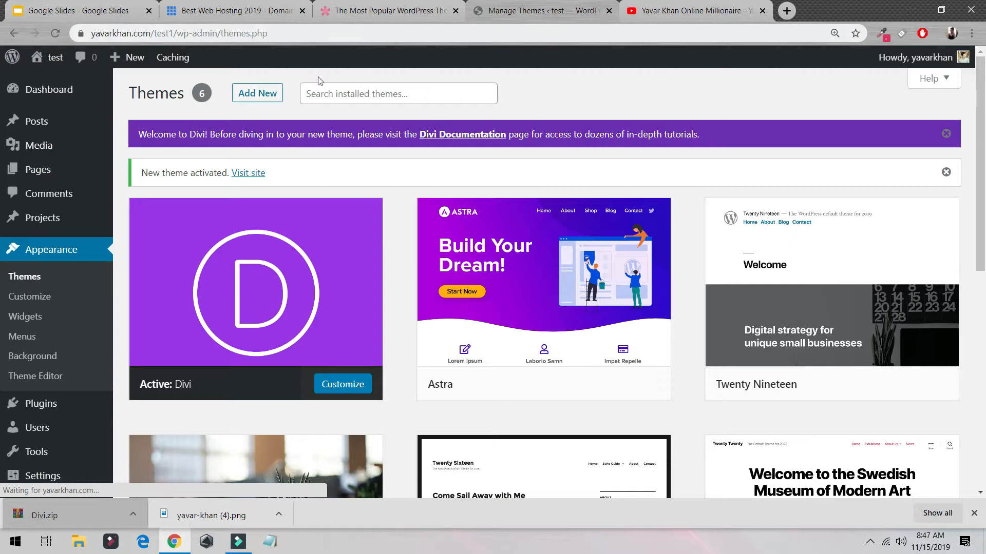
- View the Divi theme's details and look over the site's front page in a new tab
{"action": "mouse_move", "coordinate": [280, 275]}
{"action": "left_click", "coordinate": [260, 292]}
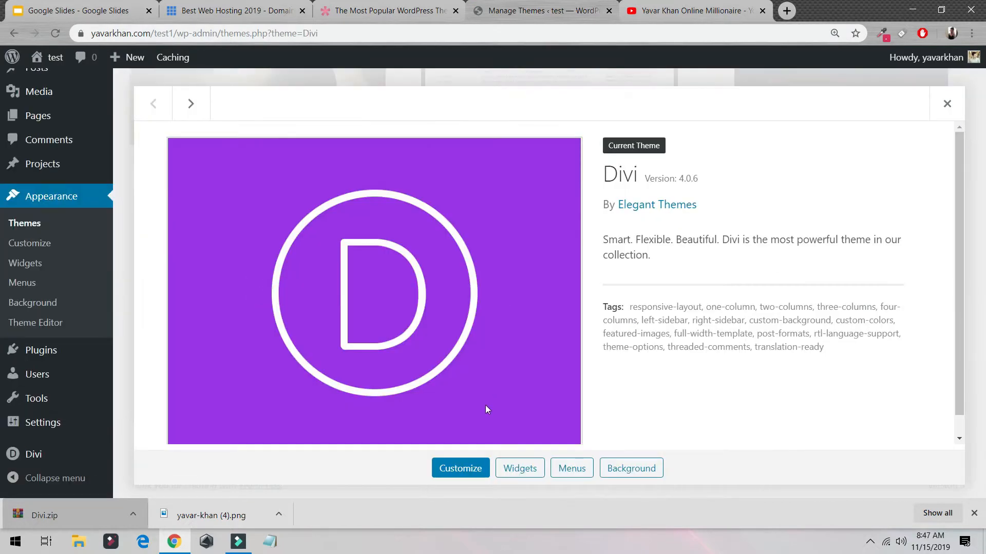
{"action": "mouse_move", "coordinate": [50, 60]}
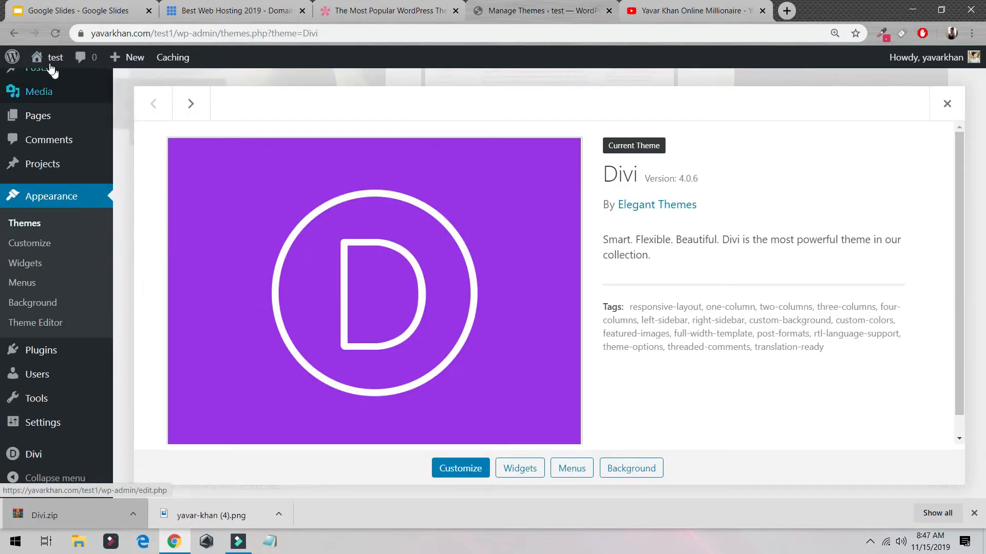
{"action": "middle_click", "coordinate": [52, 81]}
{"action": "left_click", "coordinate": [619, 11]}
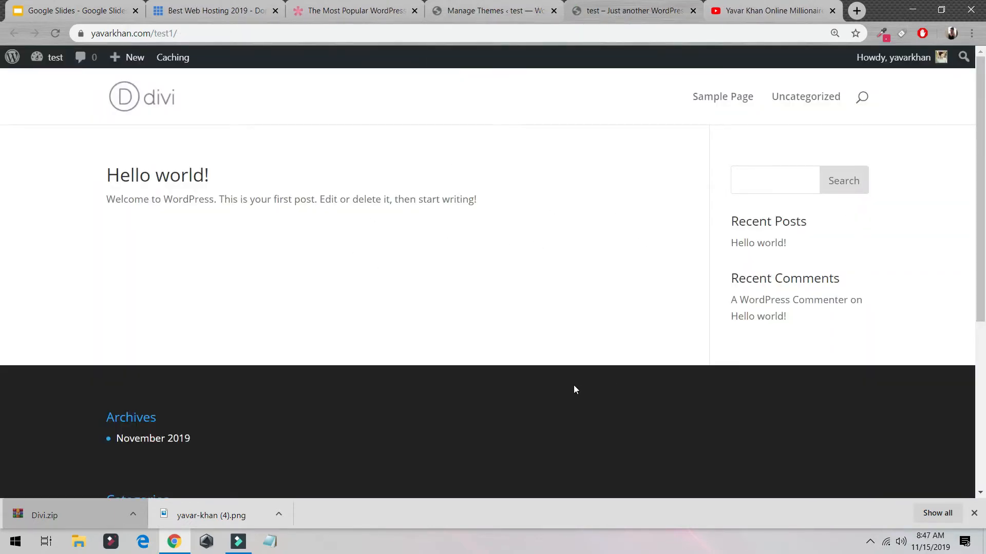
{"action": "scroll", "coordinate": [407, 297], "scroll_direction": "down", "scroll_amount": 5}
{"action": "scroll", "coordinate": [272, 192], "scroll_direction": "up", "scroll_amount": 5}
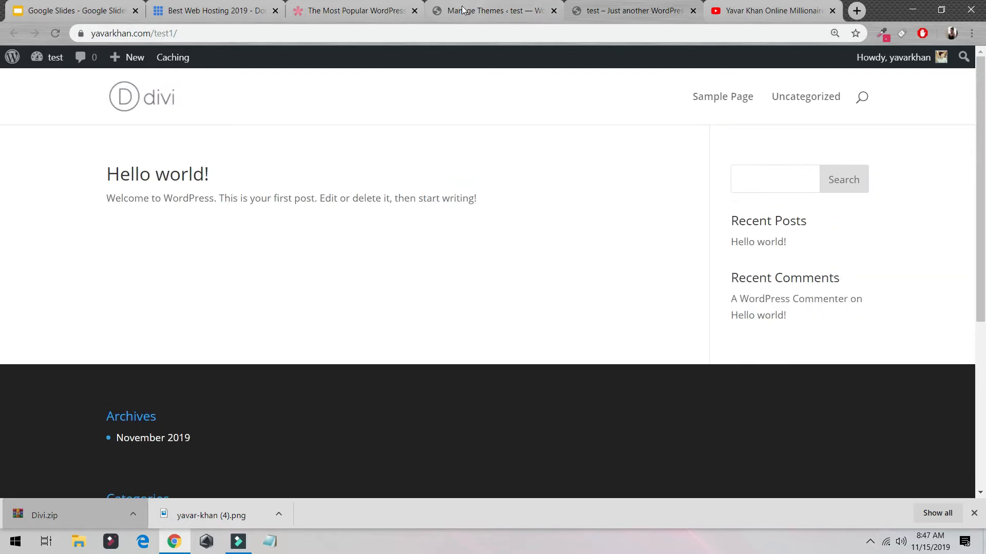
- Set the site's permalink structure to Post name, save the changes, and highlight the sample-post part of the example address
{"action": "left_click", "coordinate": [462, 10]}
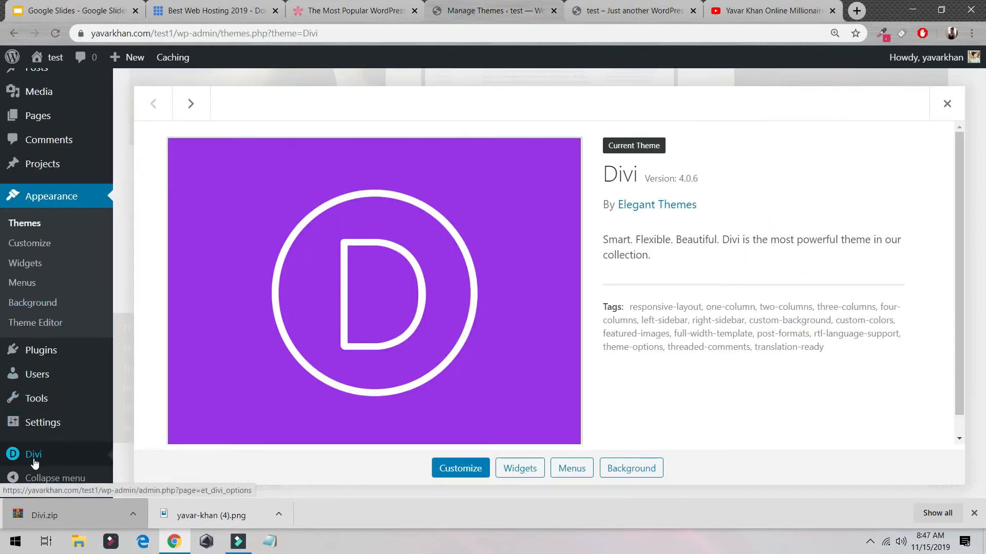
{"action": "left_click", "coordinate": [35, 432]}
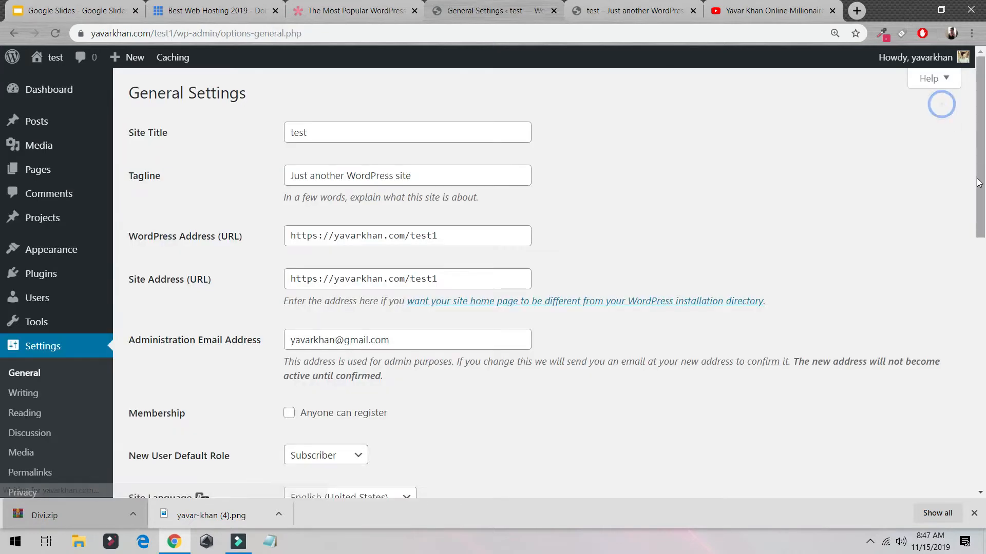
{"action": "scroll", "coordinate": [49, 409], "scroll_direction": "down", "scroll_amount": 5}
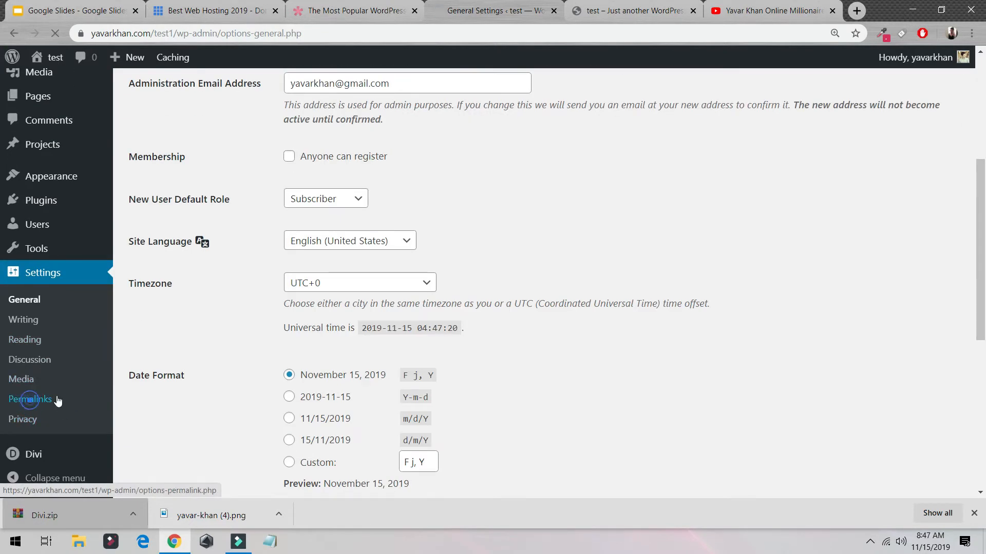
{"action": "left_click", "coordinate": [31, 399]}
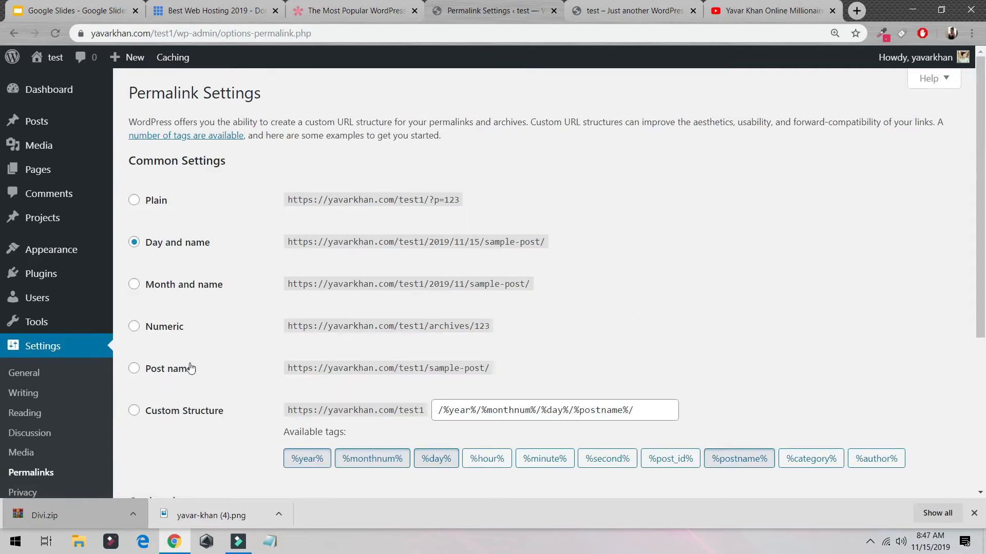
{"action": "left_click", "coordinate": [161, 369]}
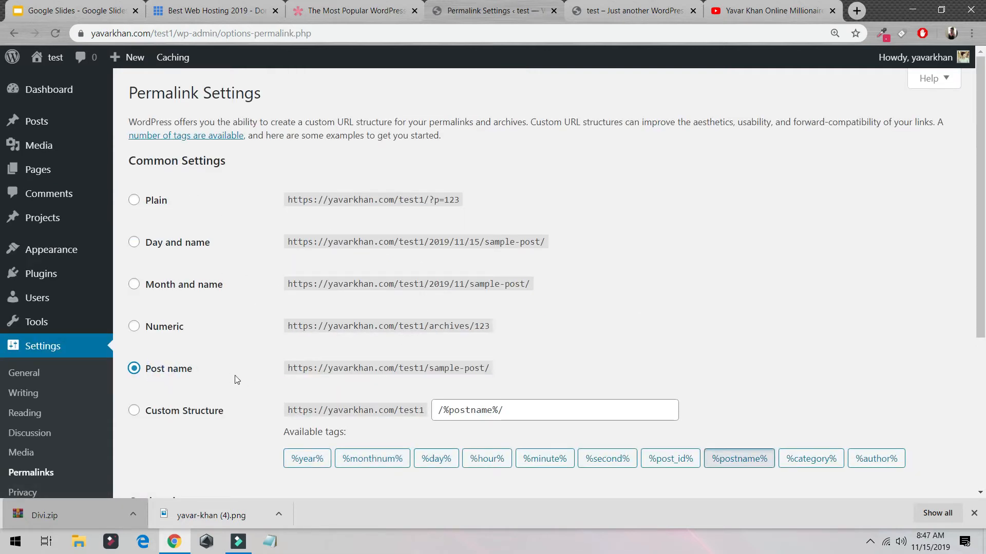
{"action": "scroll", "coordinate": [117, 303], "scroll_direction": "down", "scroll_amount": 5}
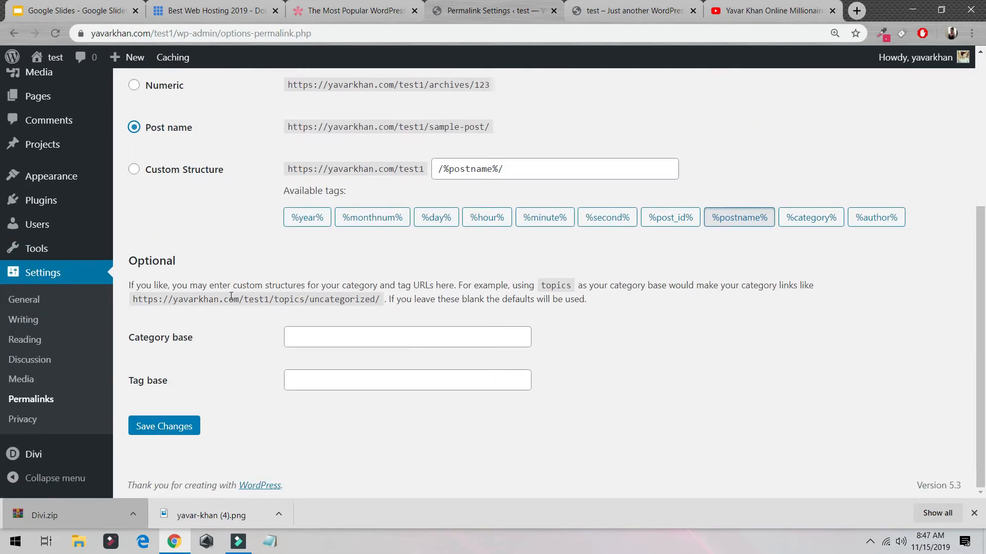
{"action": "left_click", "coordinate": [173, 424]}
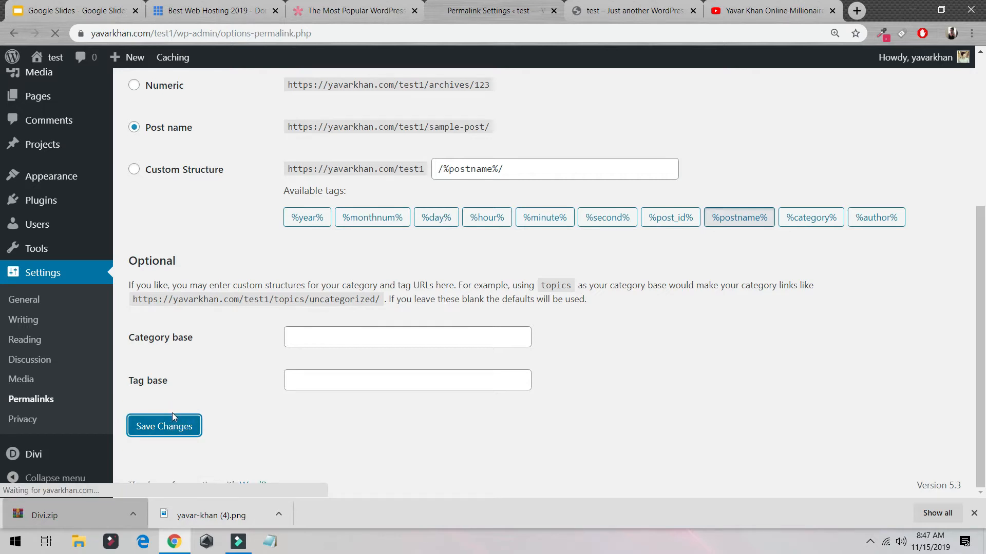
{"action": "mouse_move", "coordinate": [505, 401]}
{"action": "left_mouse_down"}
{"action": "mouse_move", "coordinate": [403, 403]}
{"action": "mouse_move", "coordinate": [487, 404]}
{"action": "left_mouse_up"}
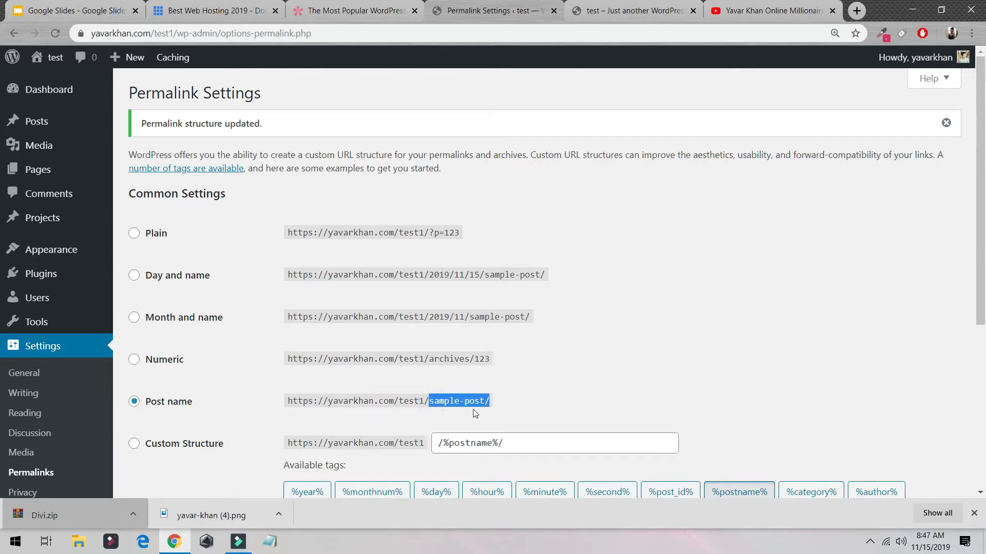
- Open Divi's Theme Options in a new tab and check the logo on the site's front page
{"action": "scroll", "coordinate": [70, 438], "scroll_direction": "down", "scroll_amount": 5}
{"action": "mouse_move", "coordinate": [70, 439]}
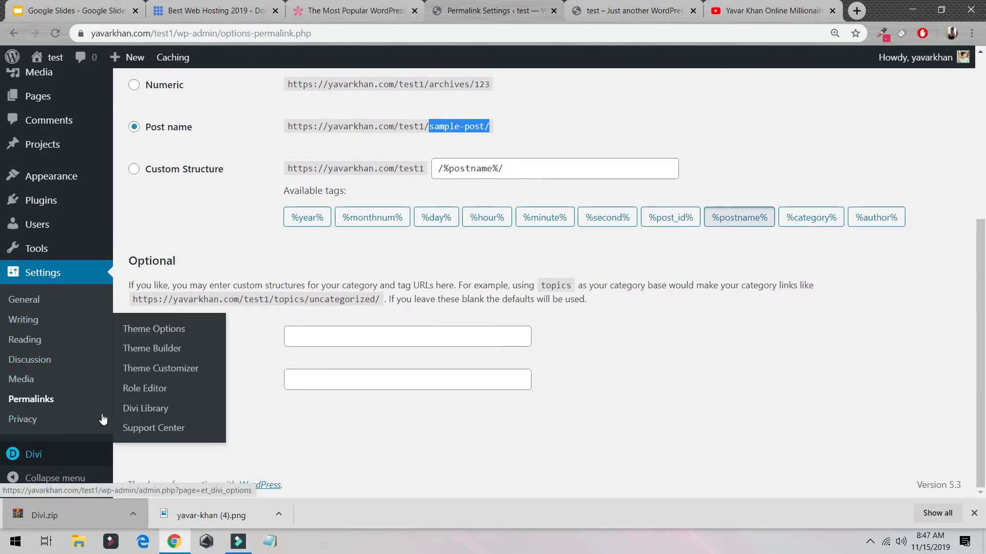
{"action": "middle_click", "coordinate": [152, 331]}
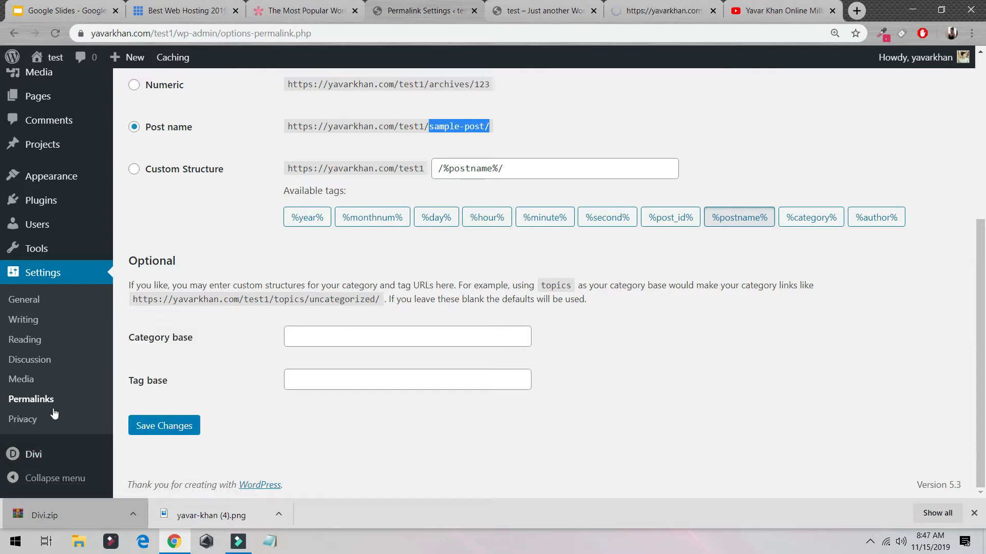
{"action": "left_click", "coordinate": [642, 9]}
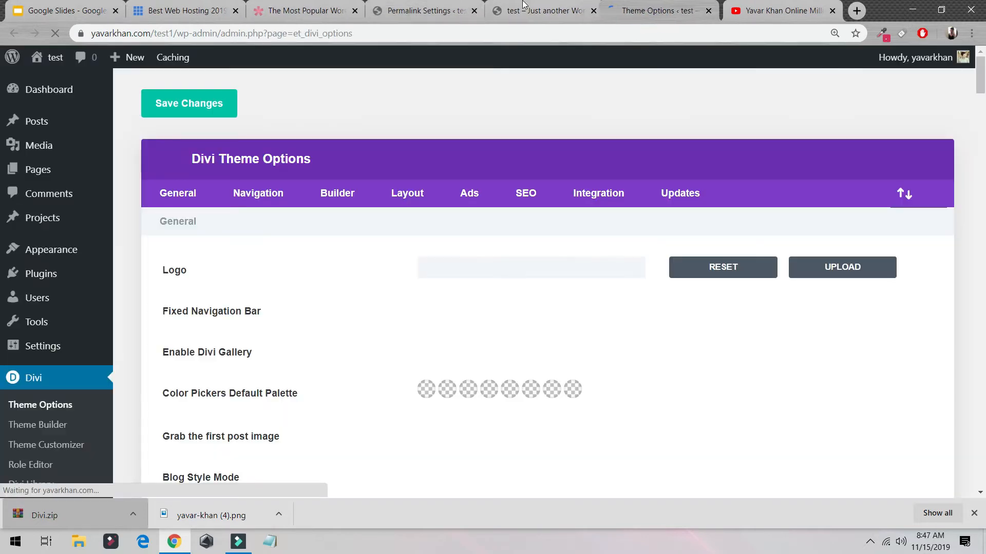
{"action": "left_click", "coordinate": [518, 12]}
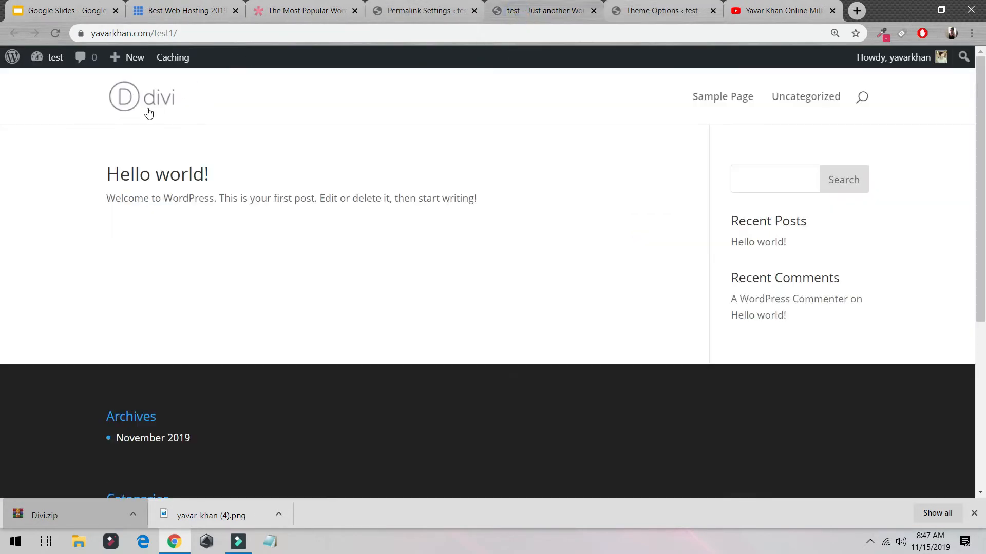
{"action": "left_click", "coordinate": [171, 102]}
- Create a new WordPress page titled "Home Page" and publish it
{"action": "left_click", "coordinate": [445, 10]}
{"action": "mouse_move", "coordinate": [55, 100]}
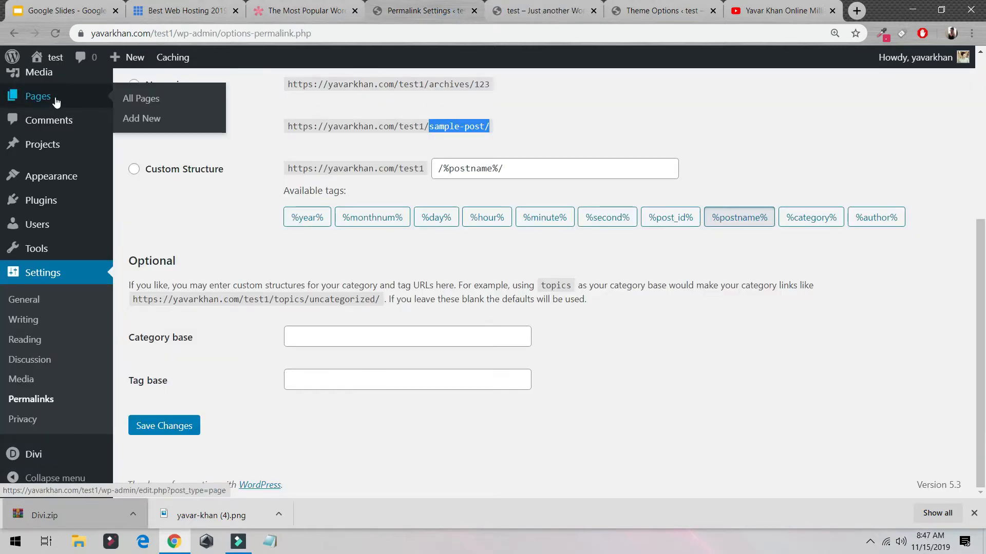
{"action": "left_click", "coordinate": [57, 102]}
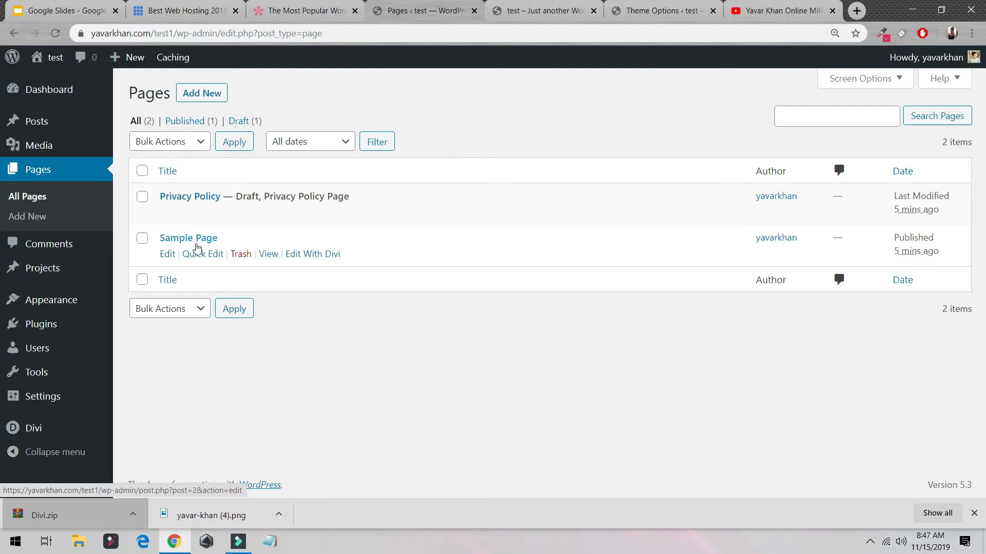
{"action": "left_click", "coordinate": [201, 102]}
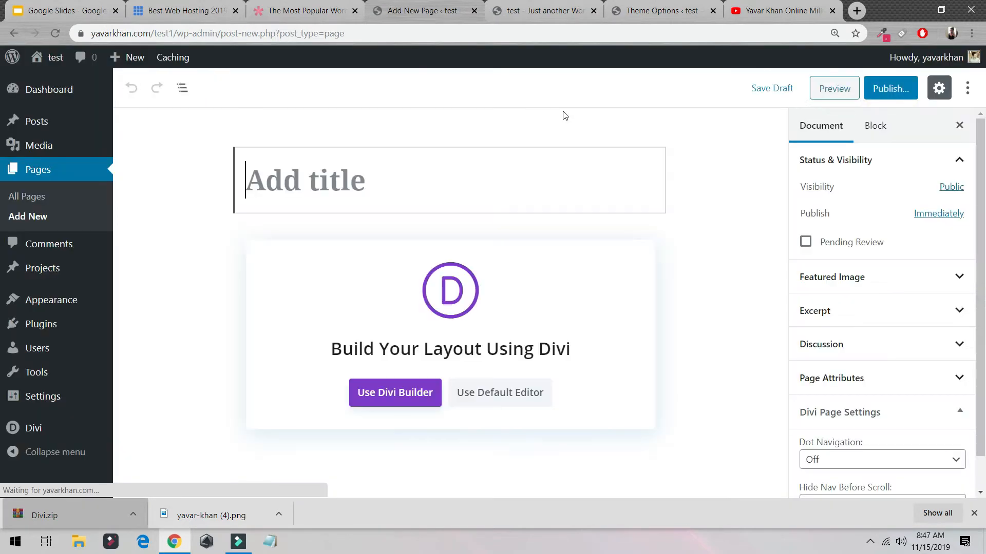
{"action": "type", "text": "hOM"}
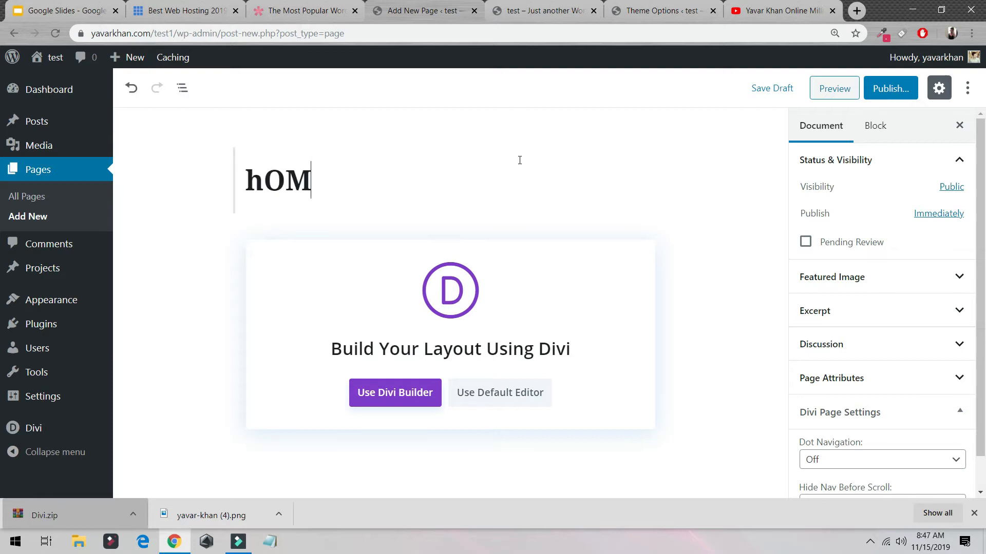
{"action": "key", "text": "BackSpace"}
{"action": "key", "text": "BackSpace"}
{"action": "key", "text": "BackSpace"}
{"action": "type", "text": "Home Page"}
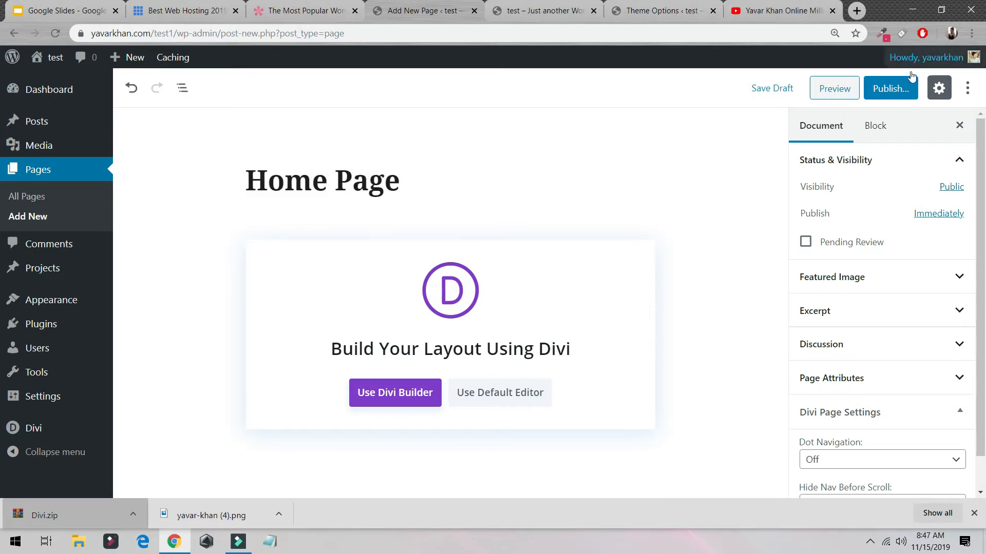
{"action": "left_click", "coordinate": [891, 89]}
{"action": "left_click", "coordinate": [886, 89]}
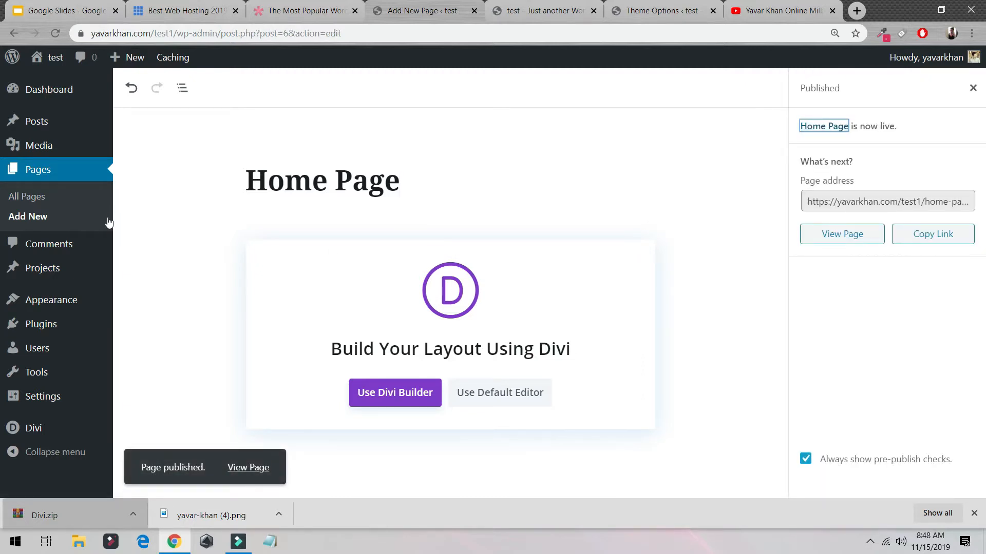
- Set the site's homepage display in the Reading settings to a static page, with Home Page as the homepage
{"action": "mouse_move", "coordinate": [32, 402]}
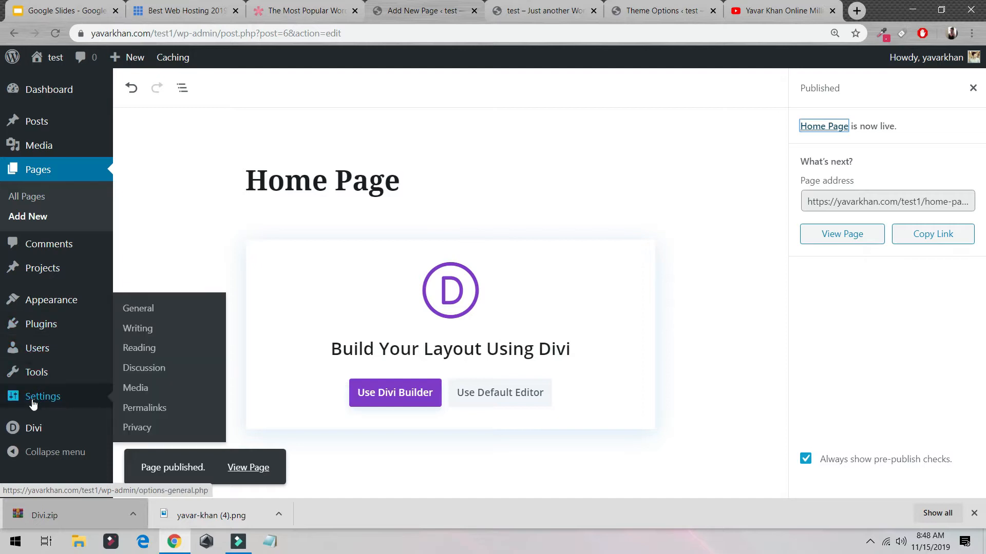
{"action": "left_click", "coordinate": [139, 311]}
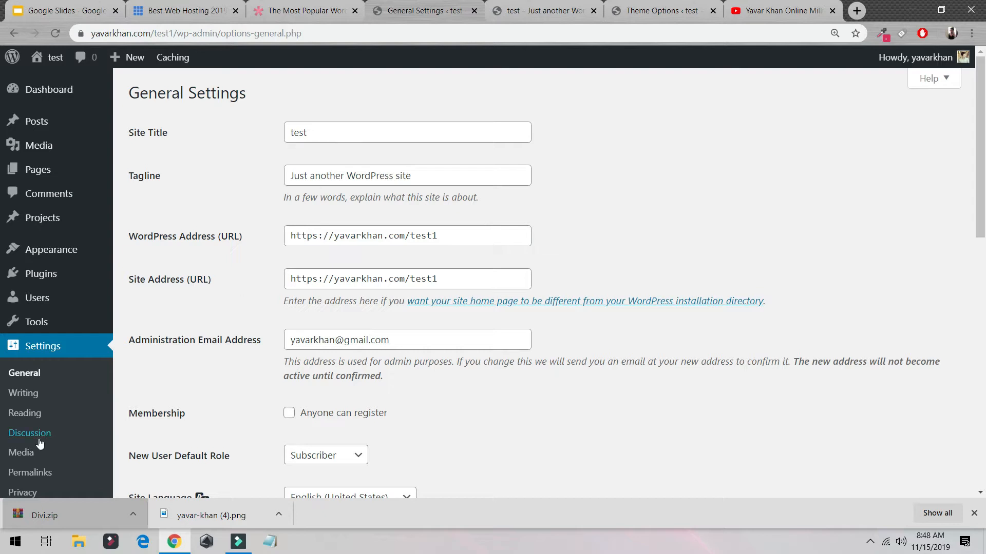
{"action": "left_click", "coordinate": [31, 394]}
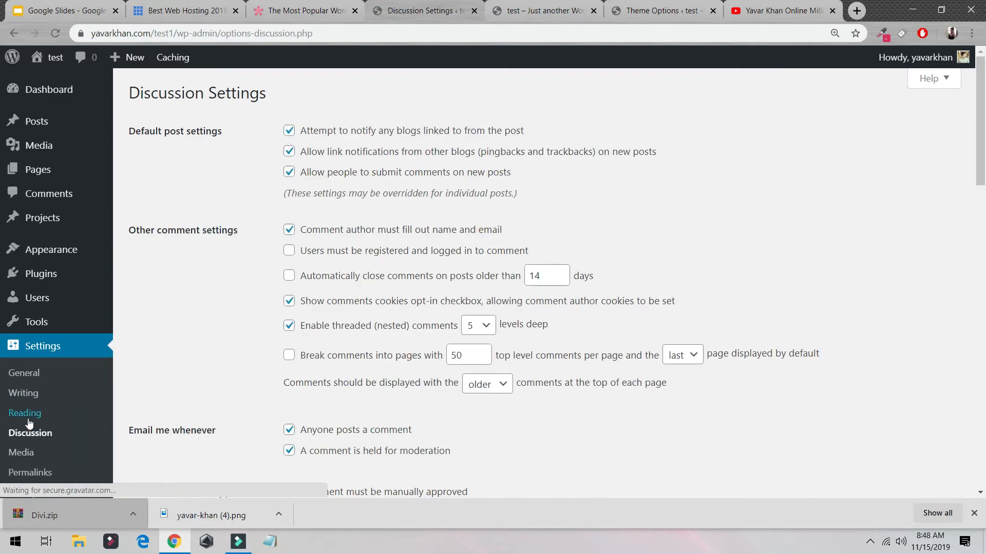
{"action": "left_click", "coordinate": [25, 412]}
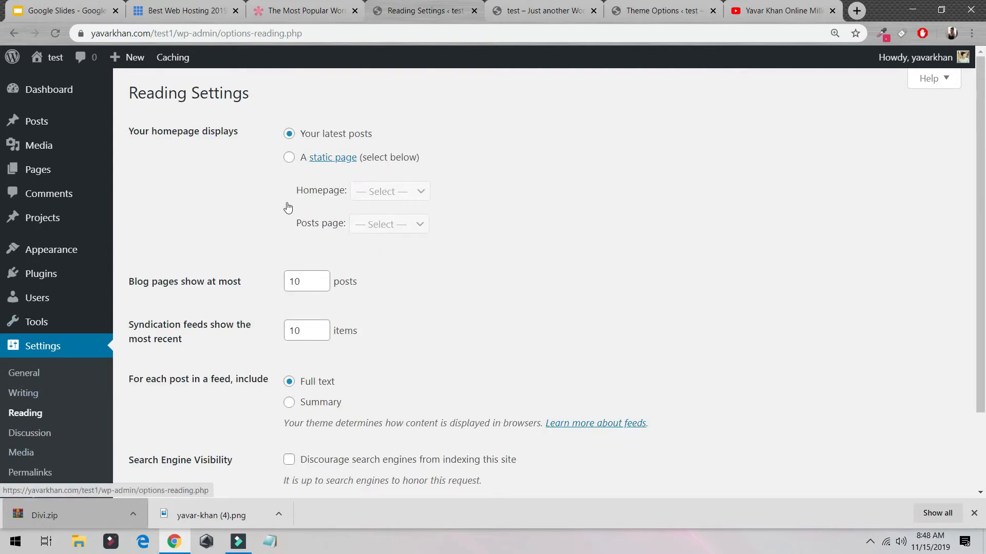
{"action": "left_click", "coordinate": [289, 158]}
{"action": "left_click", "coordinate": [390, 191]}
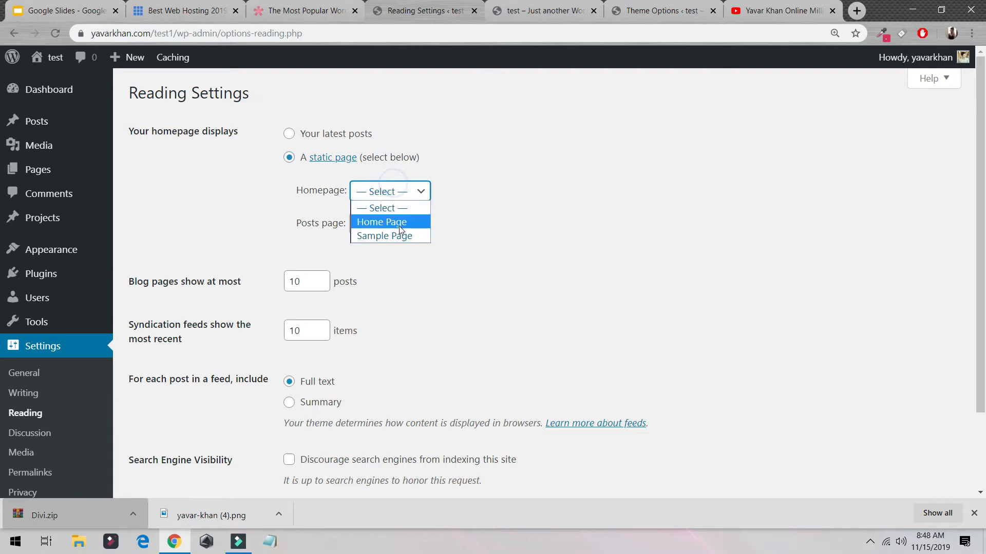
{"action": "left_click", "coordinate": [379, 220]}
{"action": "left_click", "coordinate": [400, 225]}
{"action": "left_click", "coordinate": [264, 199]}
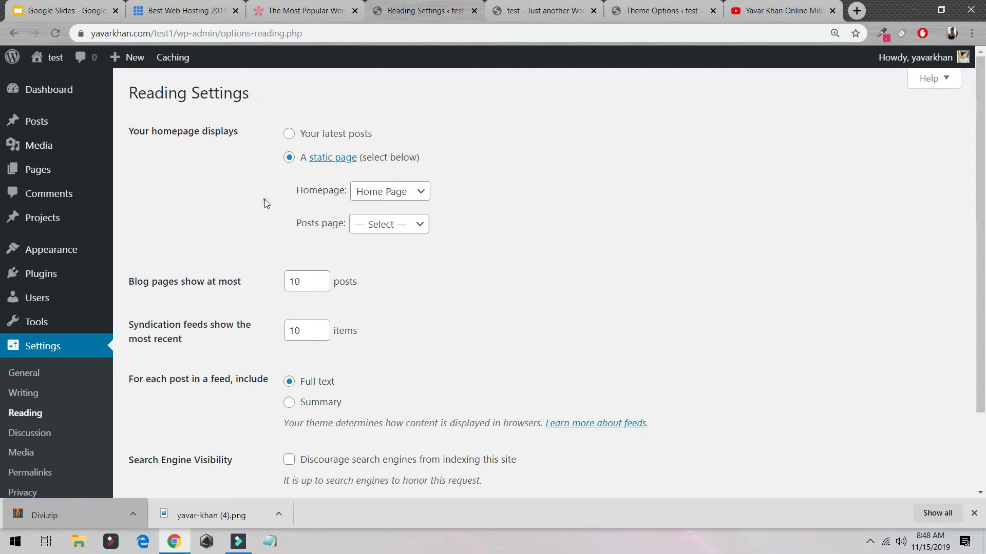
- Choose Sample Page as the posts page and save the Reading settings
{"action": "left_click", "coordinate": [413, 237]}
{"action": "left_click", "coordinate": [389, 224]}
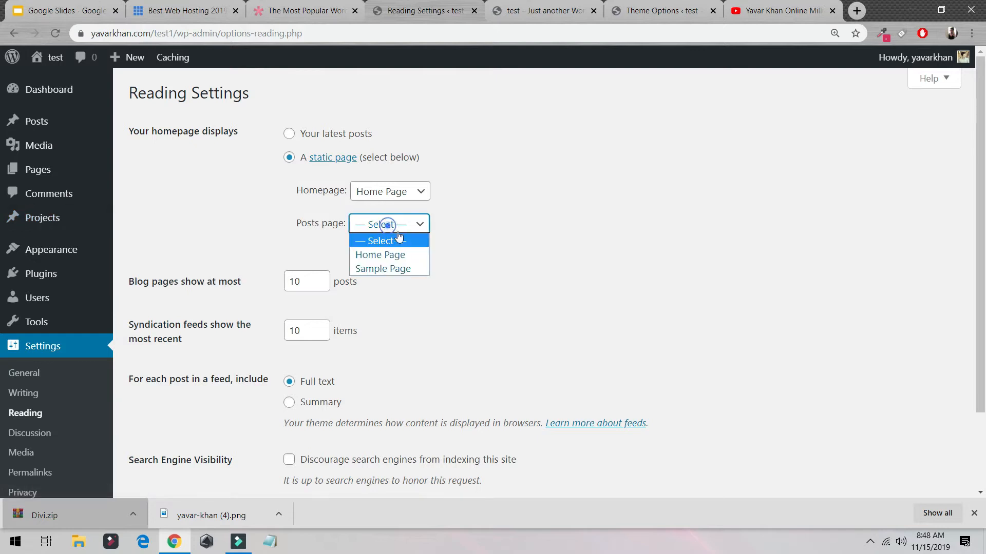
{"action": "left_click", "coordinate": [399, 269]}
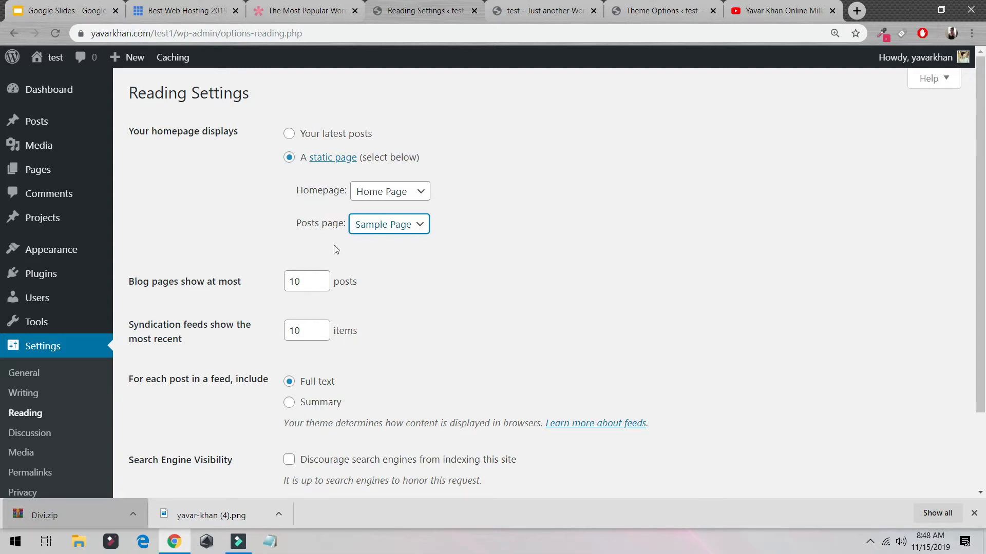
{"action": "scroll", "coordinate": [186, 352], "scroll_direction": "down", "scroll_amount": 2}
{"action": "left_click", "coordinate": [152, 426]}
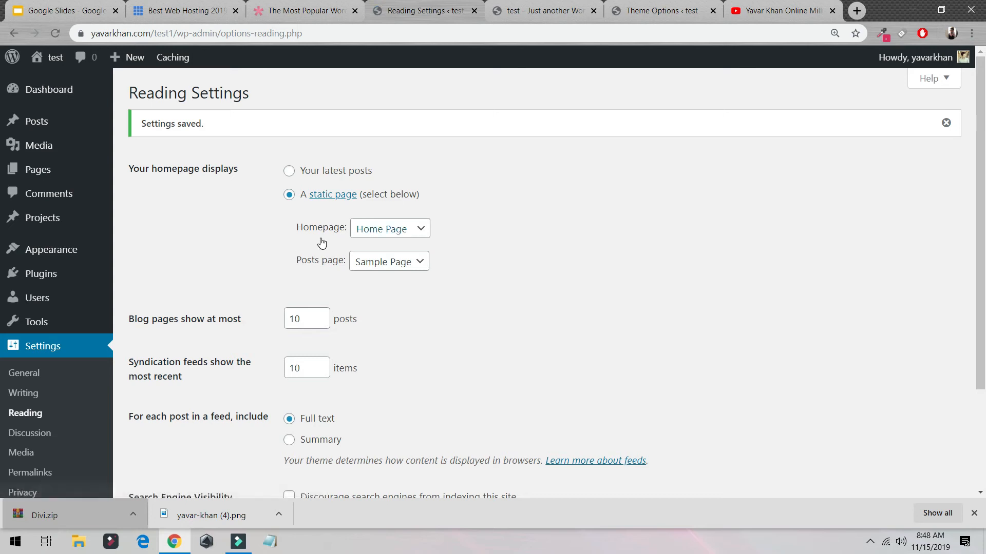
- Open the site's front page in a new tab and launch Divi's Visual Builder on it, reloading until the builder loads
{"action": "middle_click", "coordinate": [61, 88]}
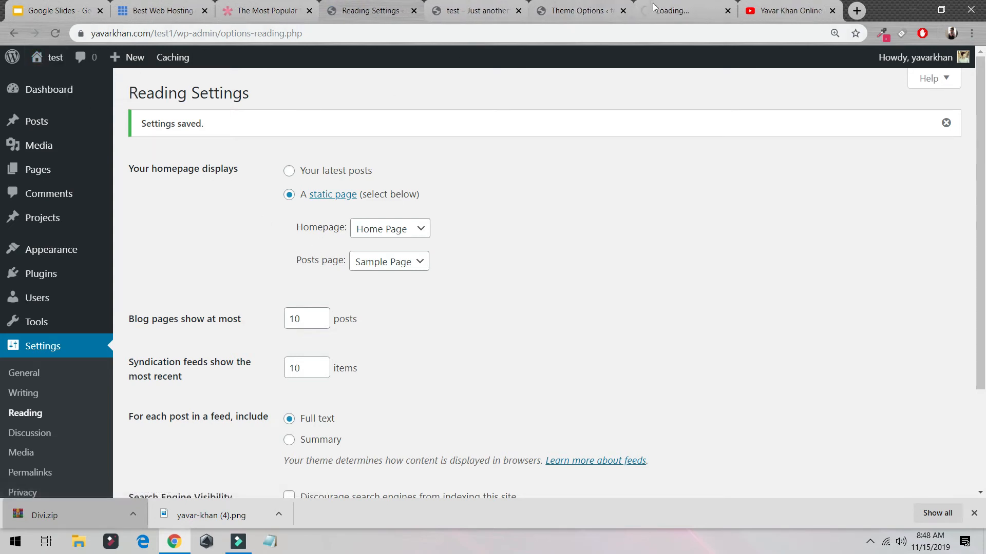
{"action": "left_click_drag", "start_coordinate": [660, 13], "coordinate": [462, 8]}
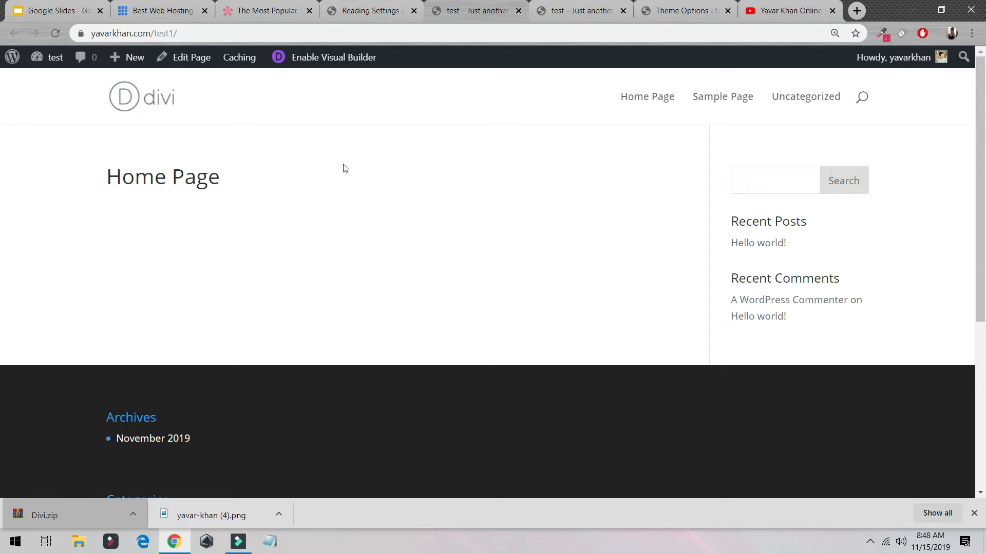
{"action": "middle_click", "coordinate": [176, 67]}
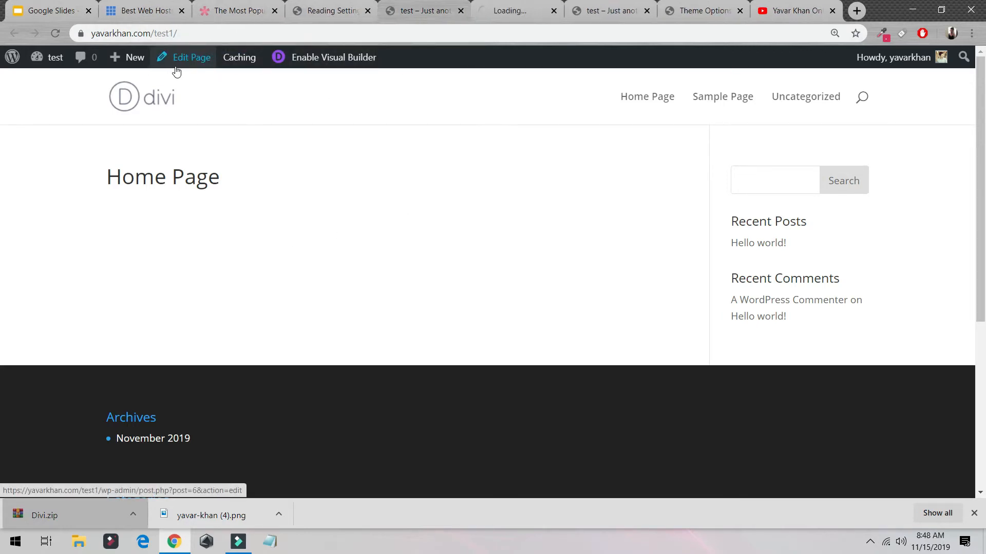
{"action": "left_click", "coordinate": [362, 62]}
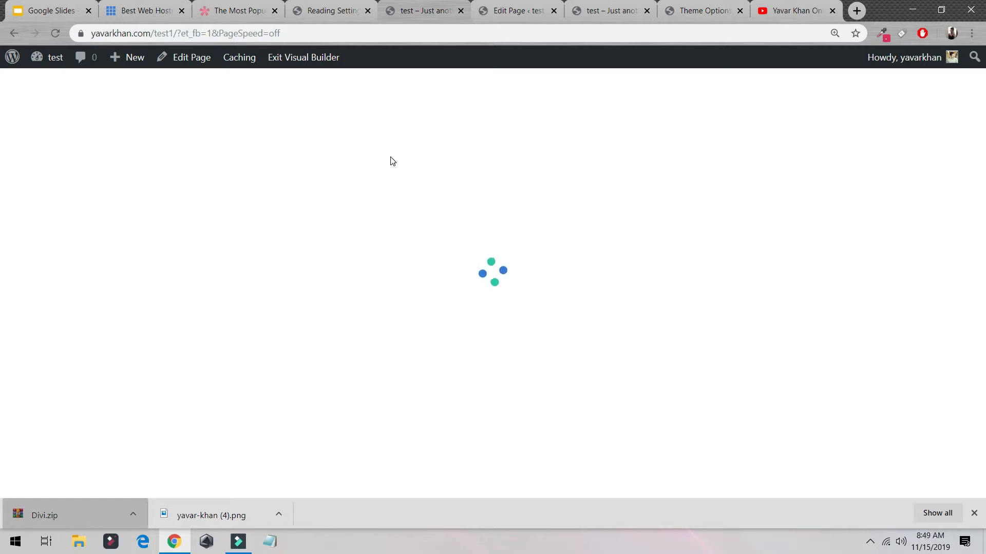
{"action": "key", "text": "F5"}
{"action": "key", "text": "F5"}
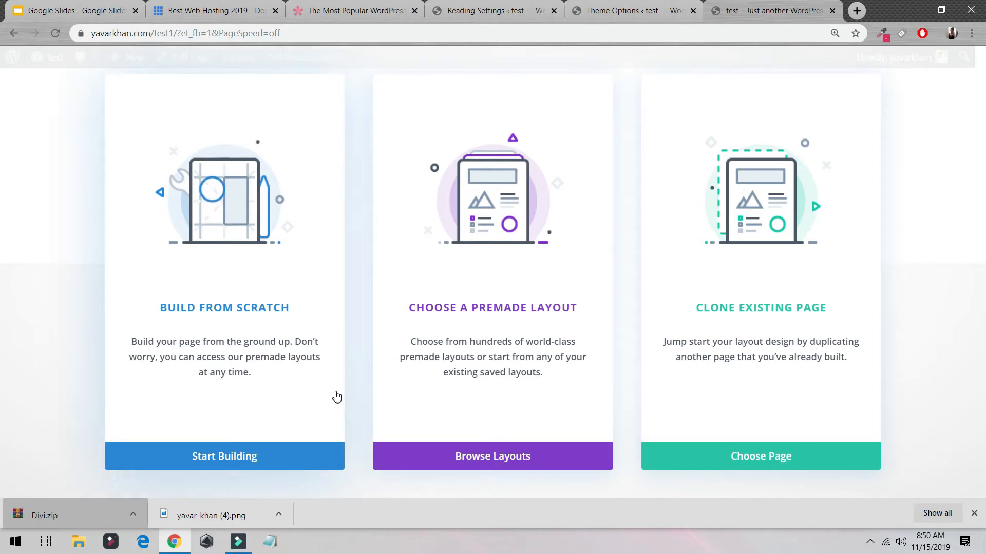
- Browse the premade layouts, choose to use the Agency Landing Page layout, and start on the subscription's username field
{"action": "left_click", "coordinate": [467, 465]}
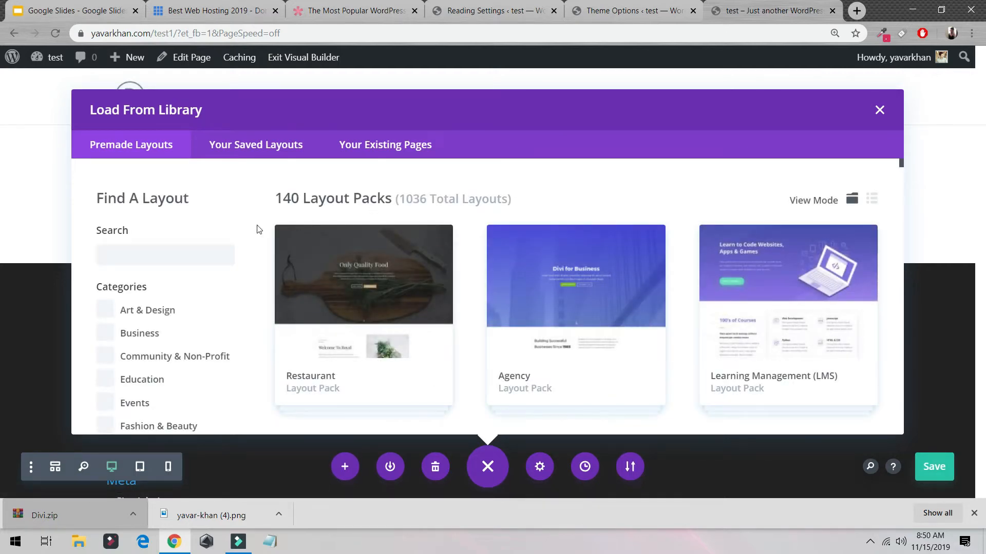
{"action": "scroll", "coordinate": [508, 339], "scroll_direction": "down", "scroll_amount": 10}
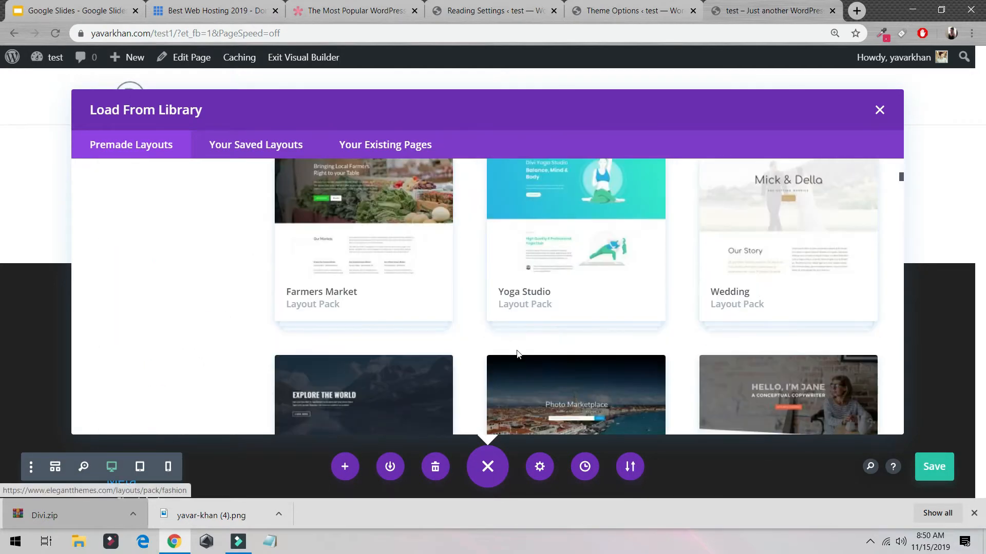
{"action": "scroll", "coordinate": [516, 357], "scroll_direction": "down", "scroll_amount": 3}
{"action": "scroll", "coordinate": [516, 359], "scroll_direction": "up", "scroll_amount": 15}
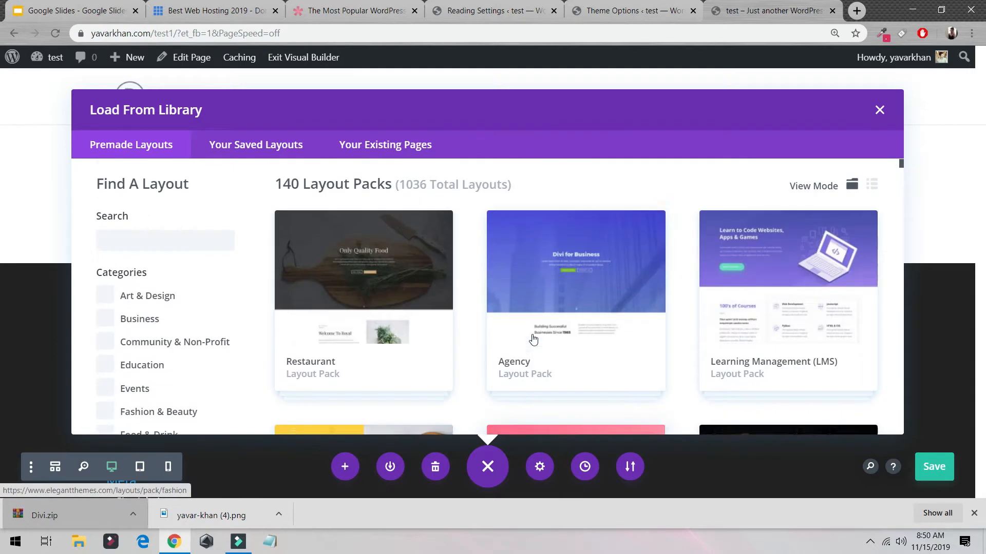
{"action": "left_click", "coordinate": [565, 345]}
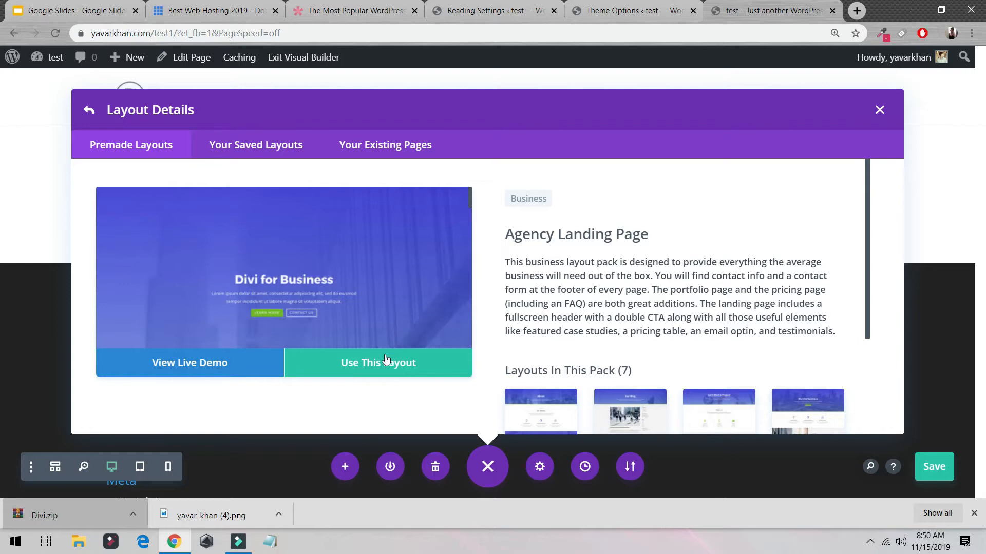
{"action": "left_click", "coordinate": [381, 370]}
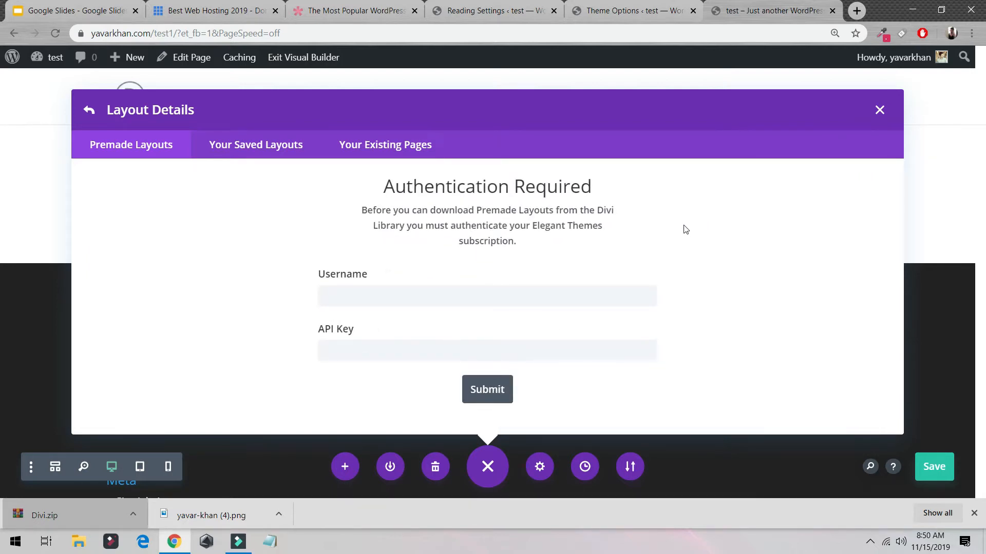
{"action": "left_click", "coordinate": [391, 289]}
{"action": "left_click_drag", "start_coordinate": [402, 297], "coordinate": [272, 311]}
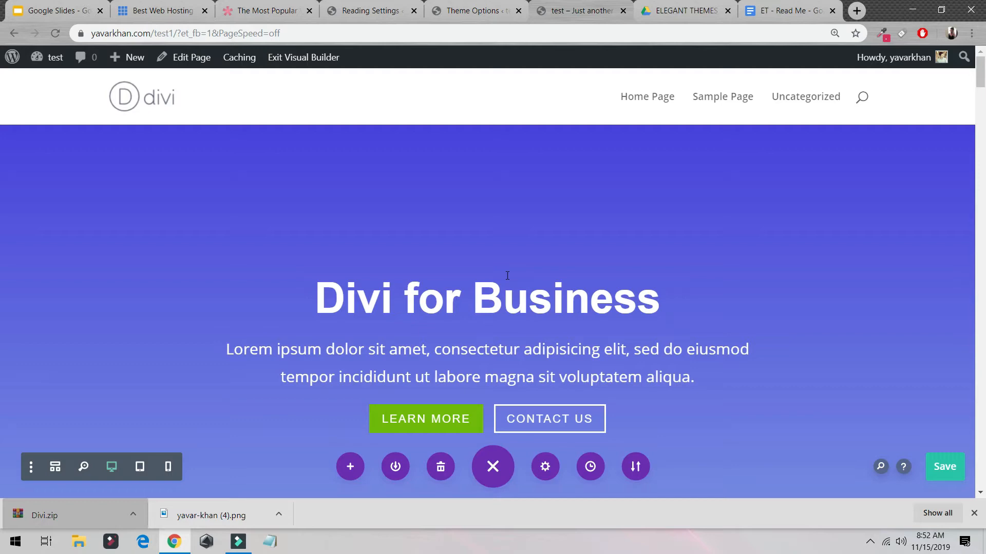
- Look over the imported layout, preview it at phone width with its navigation menu open, and return to the desktop view
{"action": "scroll", "coordinate": [691, 293], "scroll_direction": "down", "scroll_amount": 10}
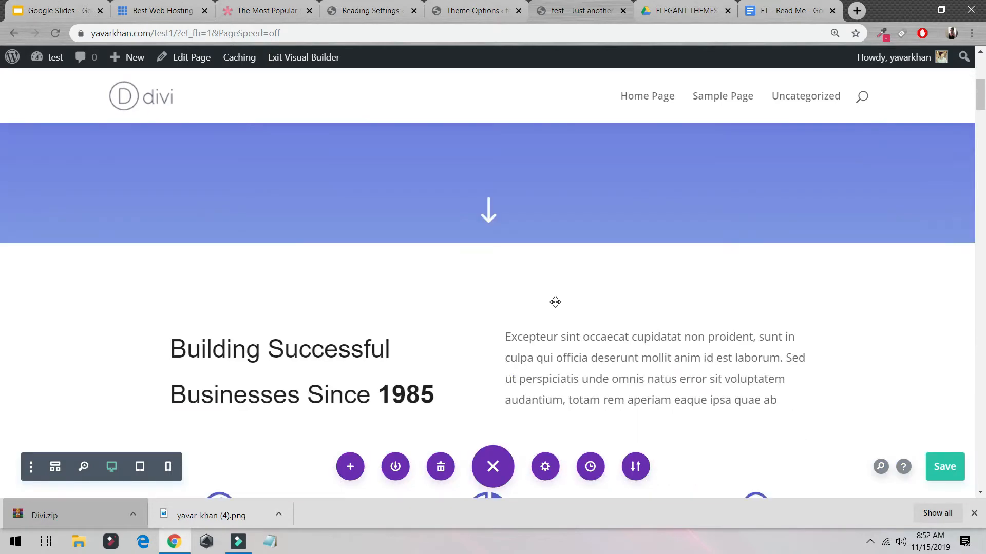
{"action": "scroll", "coordinate": [553, 301], "scroll_direction": "down", "scroll_amount": 14}
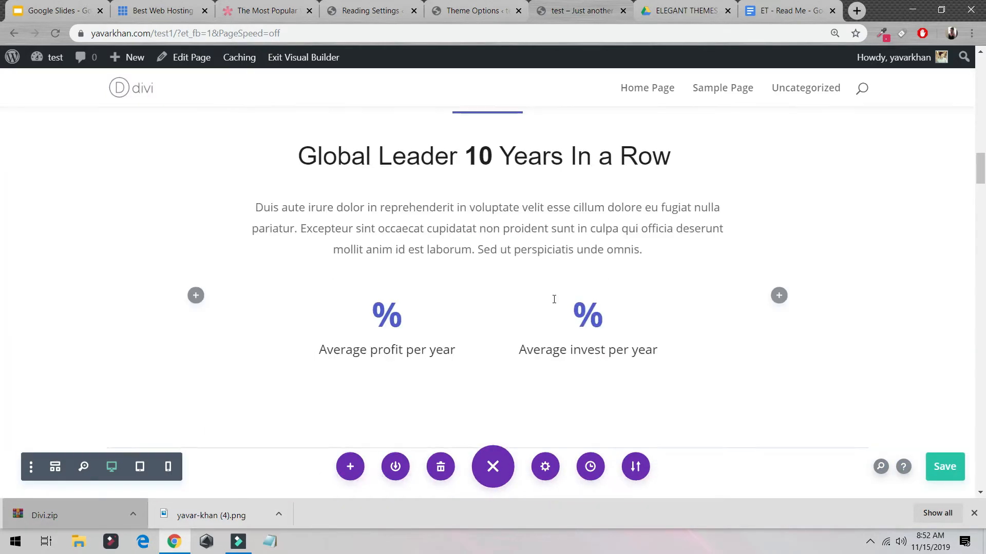
{"action": "scroll", "coordinate": [554, 299], "scroll_direction": "up", "scroll_amount": 10}
{"action": "scroll", "coordinate": [554, 299], "scroll_direction": "up", "scroll_amount": 14}
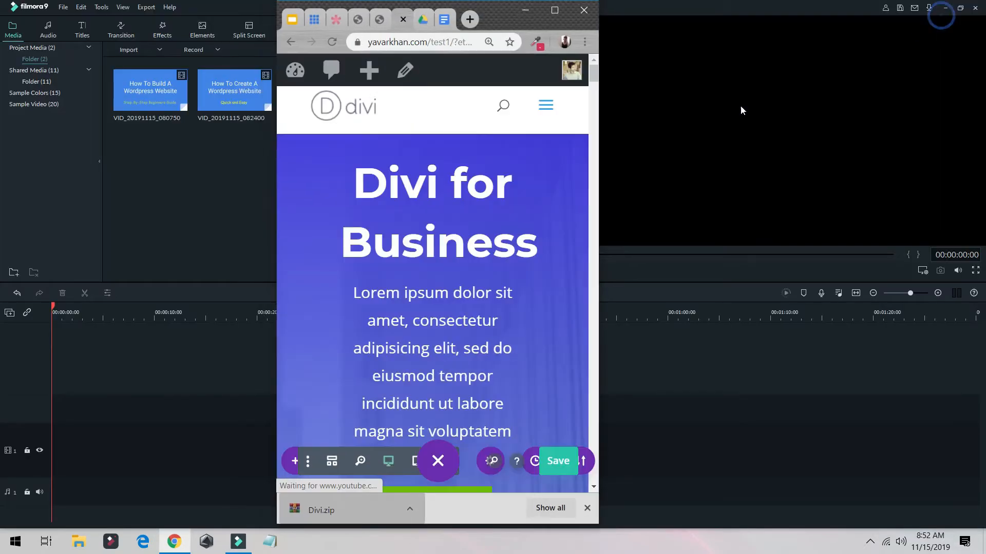
{"action": "left_click", "coordinate": [941, 10]}
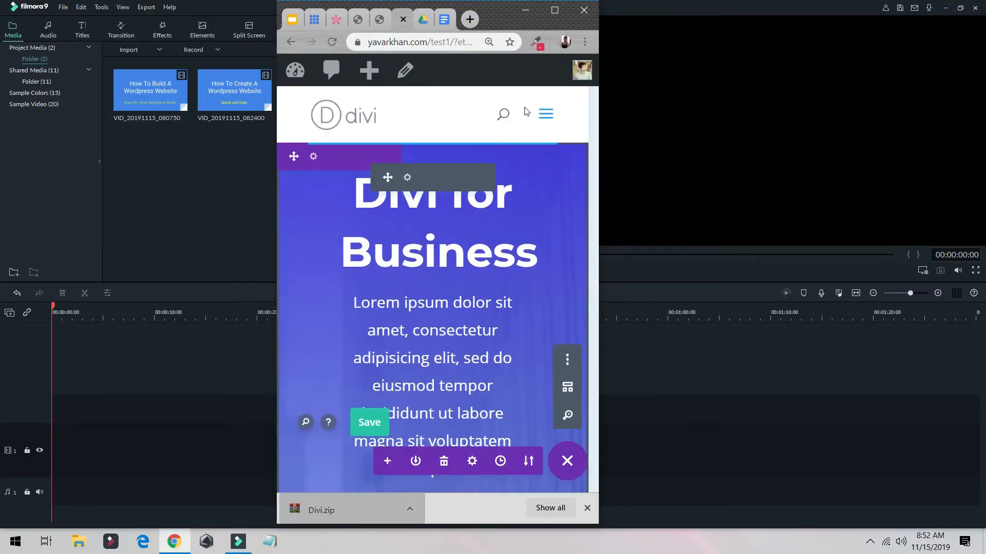
{"action": "left_click", "coordinate": [543, 116]}
{"action": "left_click", "coordinate": [554, 10]}
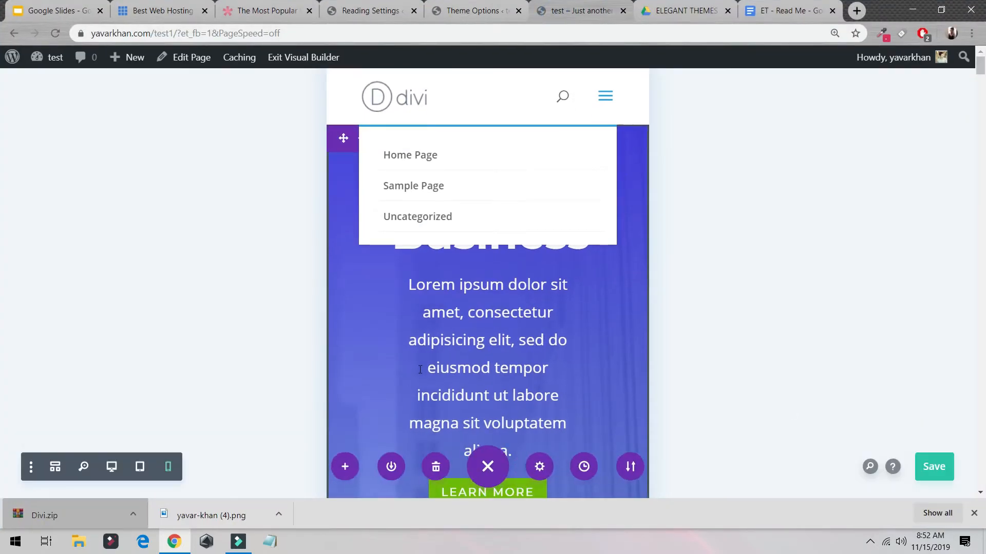
{"action": "left_click", "coordinate": [111, 467]}
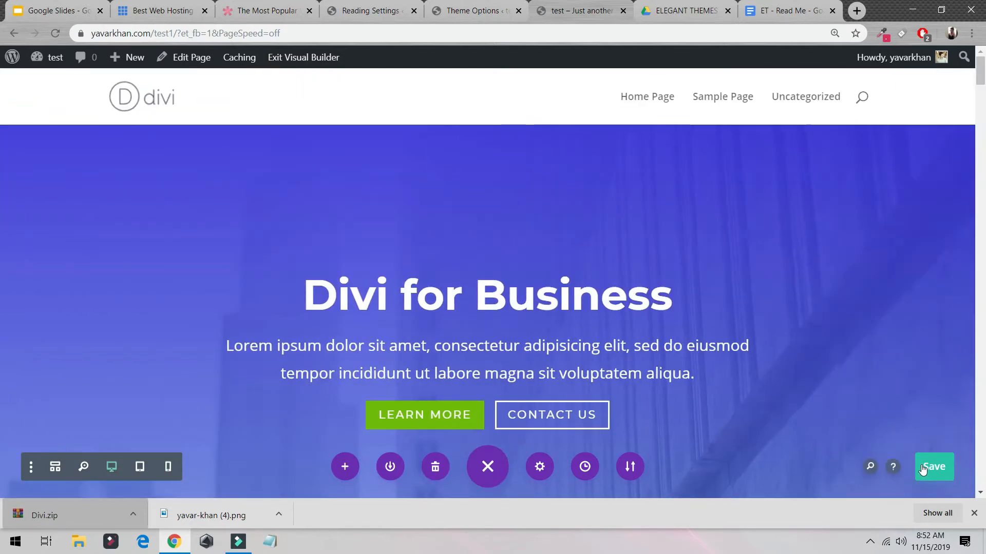
- Save the page and replace the paragraph under the "Divi for Business" heading with "The Best Wordpress Theme"
{"action": "left_click", "coordinate": [918, 468]}
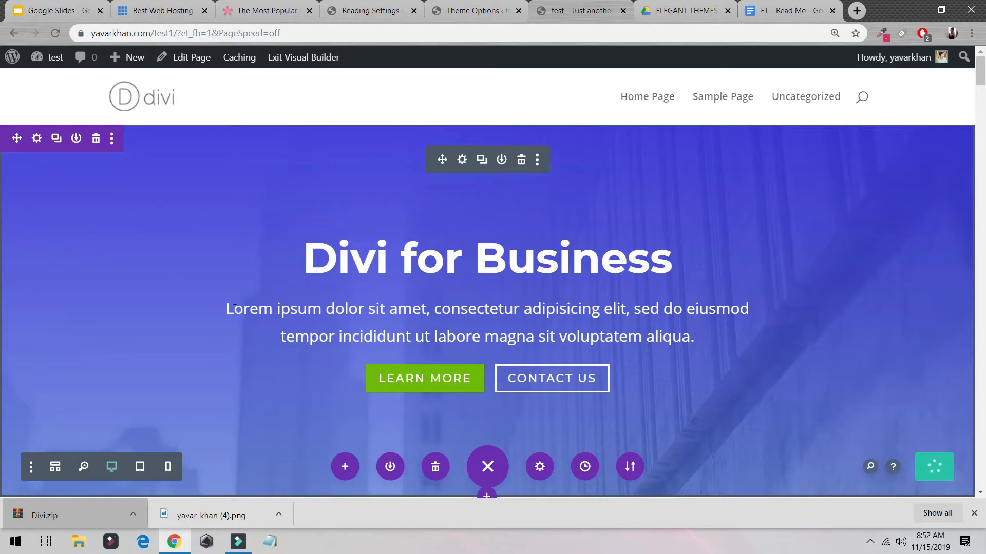
{"action": "left_click_drag", "start_coordinate": [228, 308], "coordinate": [701, 345]}
{"action": "type", "text": "T"}
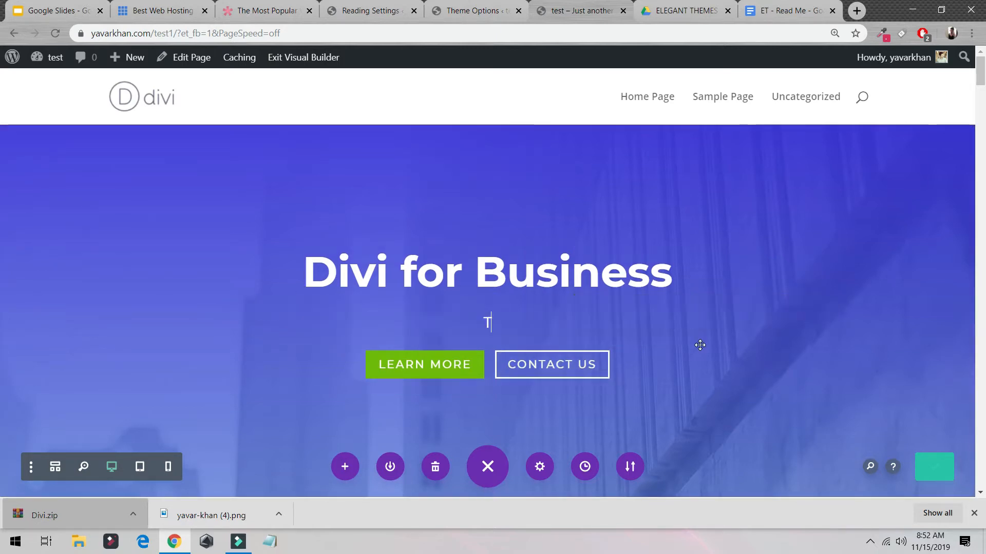
{"action": "type", "text": "he Best "}
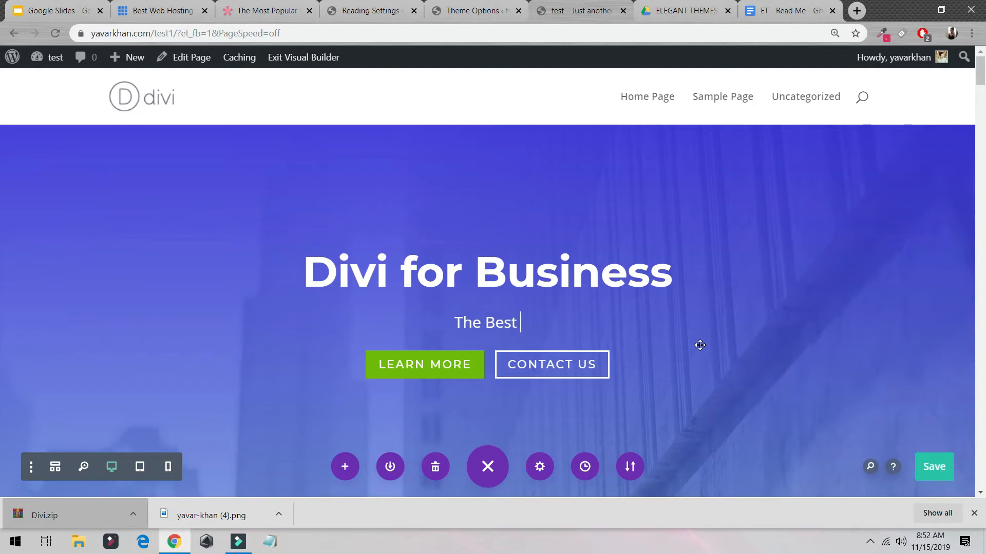
{"action": "type", "text": "Wordpress Theme"}
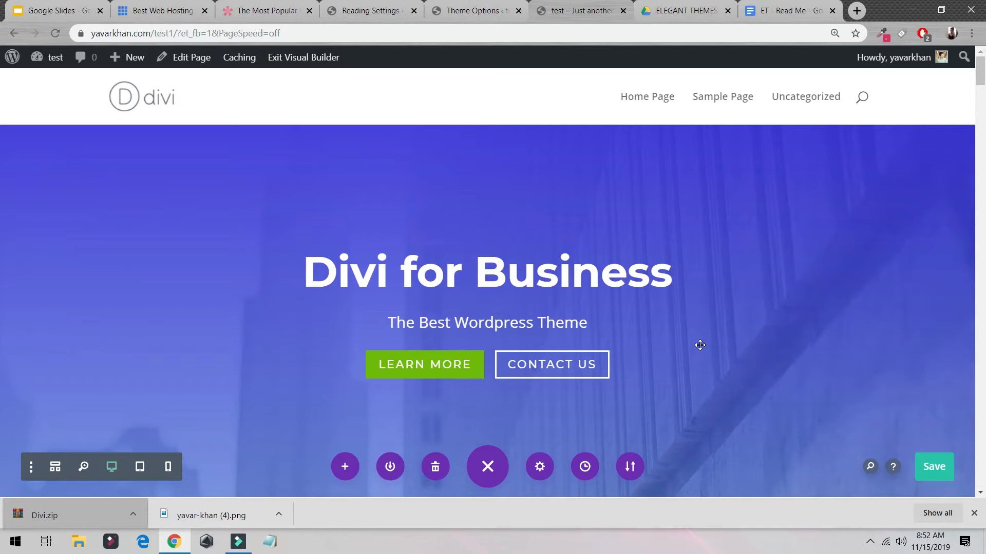
- Delete the row containing the "Building Successful Businesses Since 1985" heading and undo the deletion
{"action": "scroll", "coordinate": [691, 348], "scroll_direction": "down", "scroll_amount": 5}
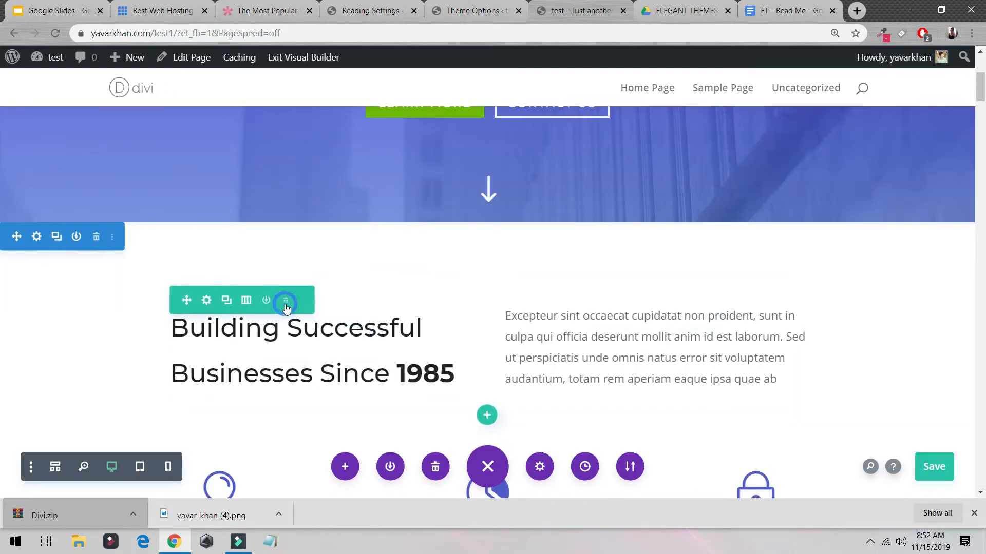
{"action": "left_click", "coordinate": [286, 300]}
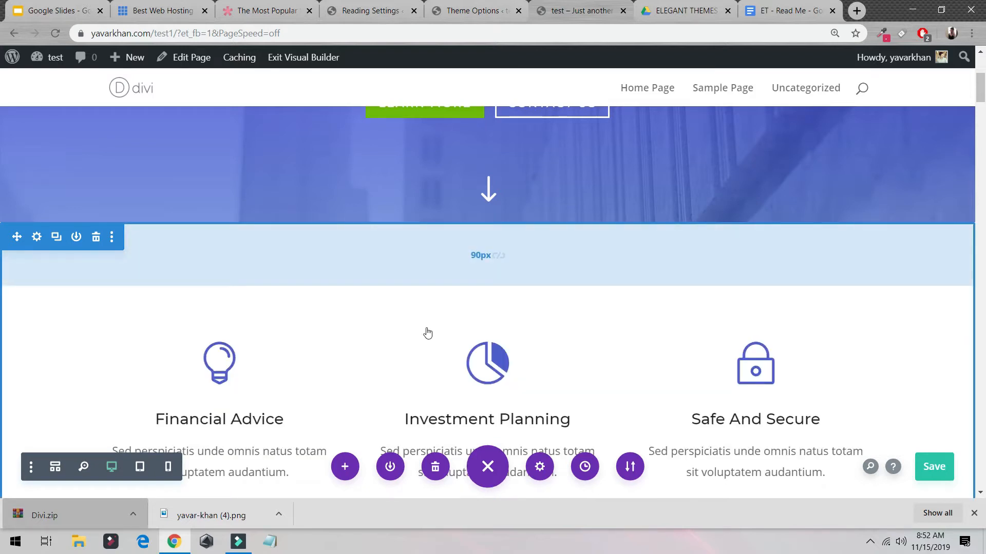
{"action": "key", "text": "ctrl+z"}
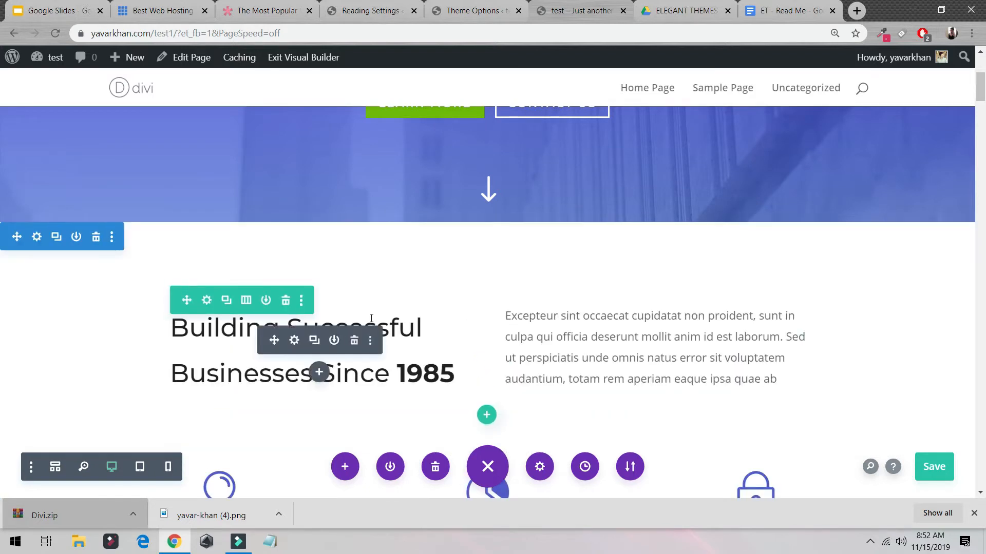
- Look over the remaining sections of the page down to the contact form and footer
{"action": "scroll", "coordinate": [398, 319], "scroll_direction": "down", "scroll_amount": 6}
{"action": "scroll", "coordinate": [398, 320], "scroll_direction": "down", "scroll_amount": 20}
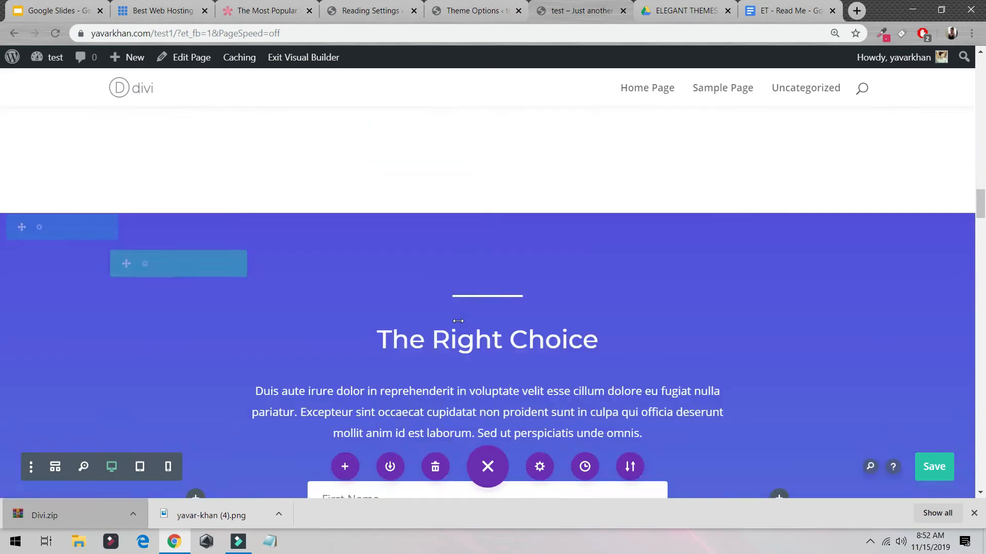
{"action": "scroll", "coordinate": [459, 321], "scroll_direction": "down", "scroll_amount": 20}
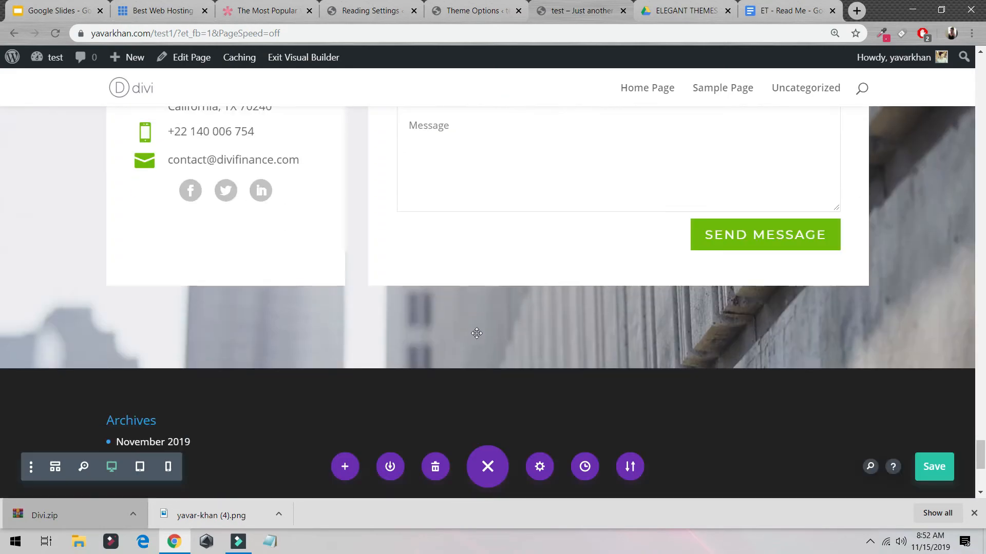
- Delete the Pricing section and the section containing the "Reach Us" details and "Leave A Message" contact form
{"action": "scroll", "coordinate": [478, 335], "scroll_direction": "up", "scroll_amount": 10}
{"action": "scroll", "coordinate": [288, 303], "scroll_direction": "down", "scroll_amount": 3}
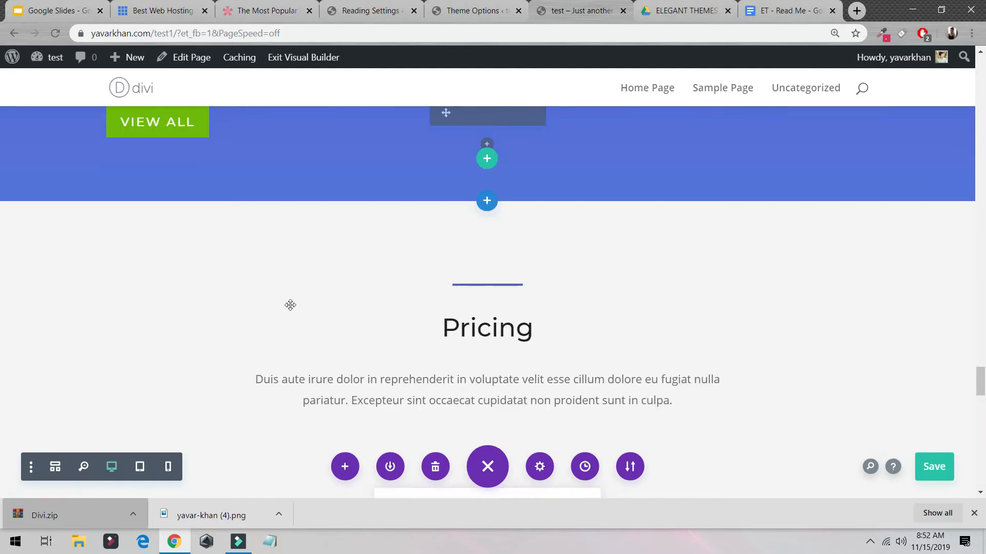
{"action": "left_click", "coordinate": [96, 216]}
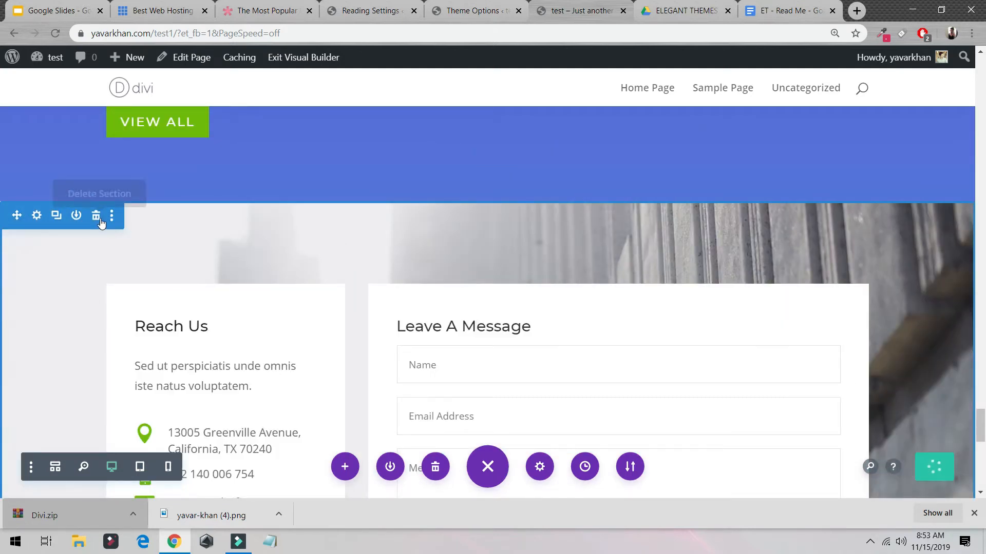
{"action": "left_click", "coordinate": [100, 220]}
- Insert a regular section with a row of two equal columns below the testimonials section
{"action": "scroll", "coordinate": [248, 253], "scroll_direction": "up", "scroll_amount": 2}
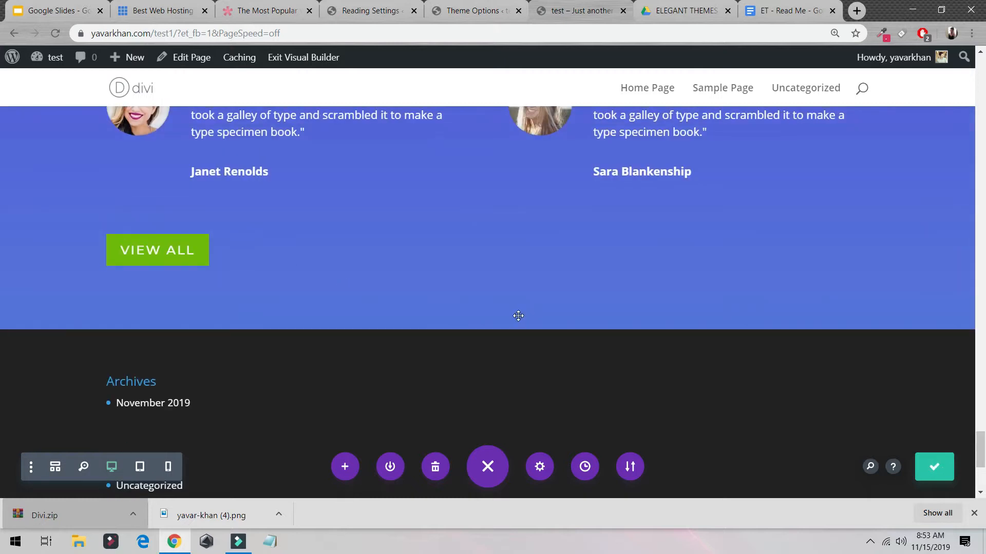
{"action": "left_click", "coordinate": [485, 330]}
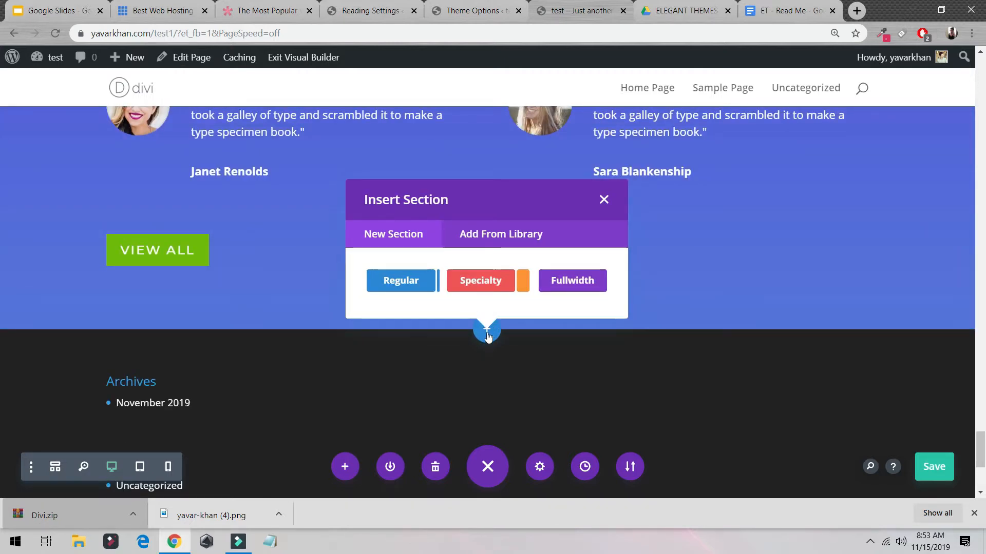
{"action": "left_click", "coordinate": [399, 282]}
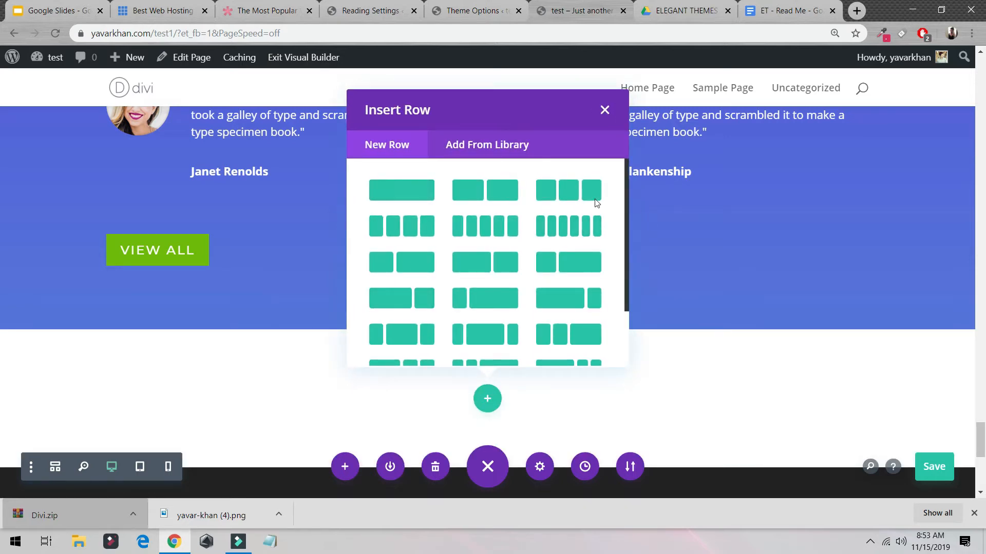
{"action": "left_click", "coordinate": [498, 195]}
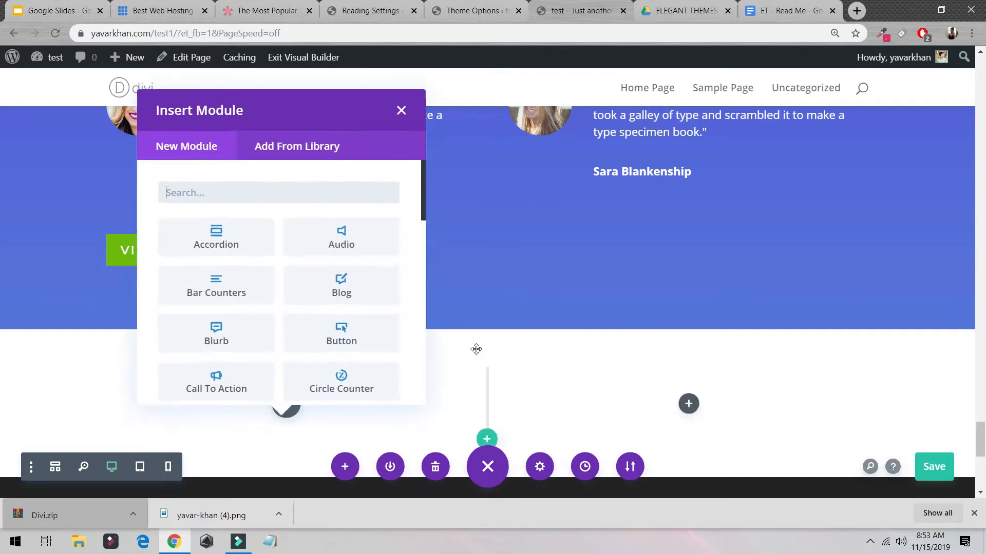
- Insert a Post Title module in the new row's first column and delete it
{"action": "scroll", "coordinate": [338, 290], "scroll_direction": "down", "scroll_amount": 3}
{"action": "scroll", "coordinate": [341, 296], "scroll_direction": "down", "scroll_amount": 5}
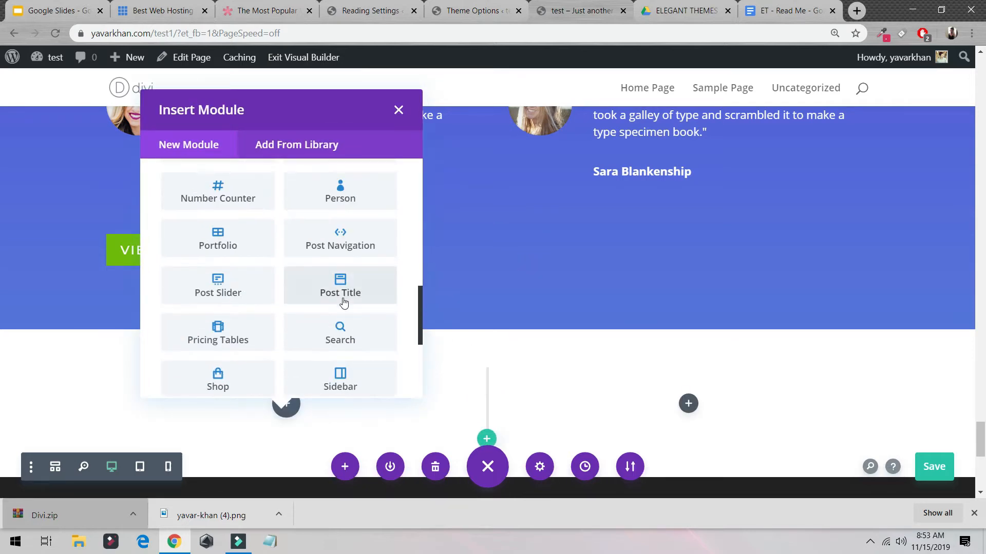
{"action": "left_click", "coordinate": [354, 297]}
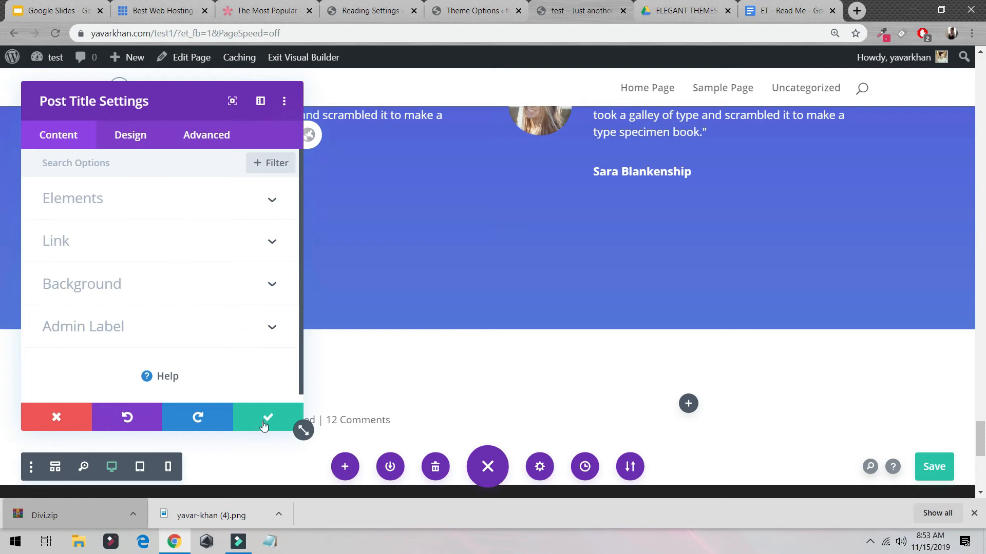
{"action": "left_click", "coordinate": [264, 426]}
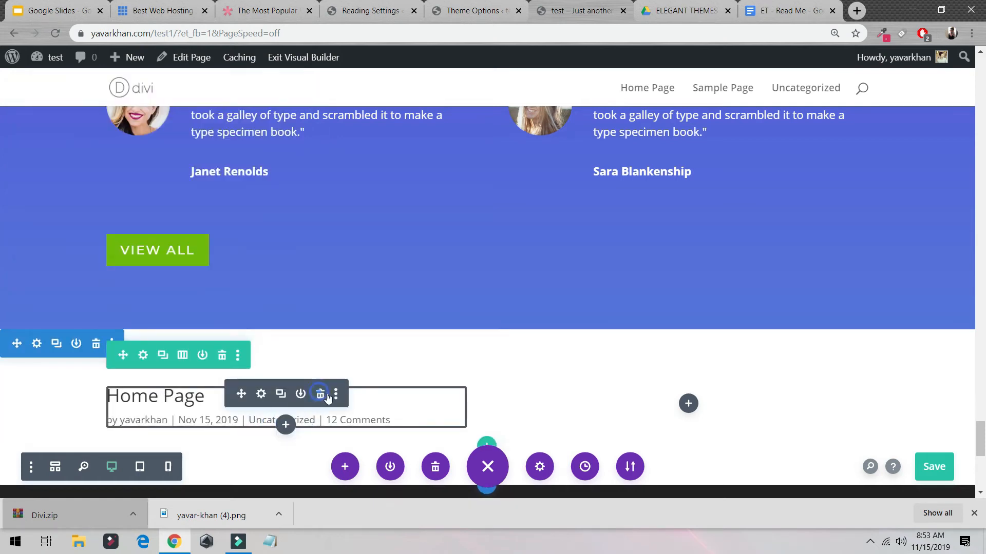
{"action": "left_click", "coordinate": [320, 394]}
- Search the modules for "hea" and "ti", and insert a Call To Action module in the row's first column
{"action": "left_click", "coordinate": [286, 404]}
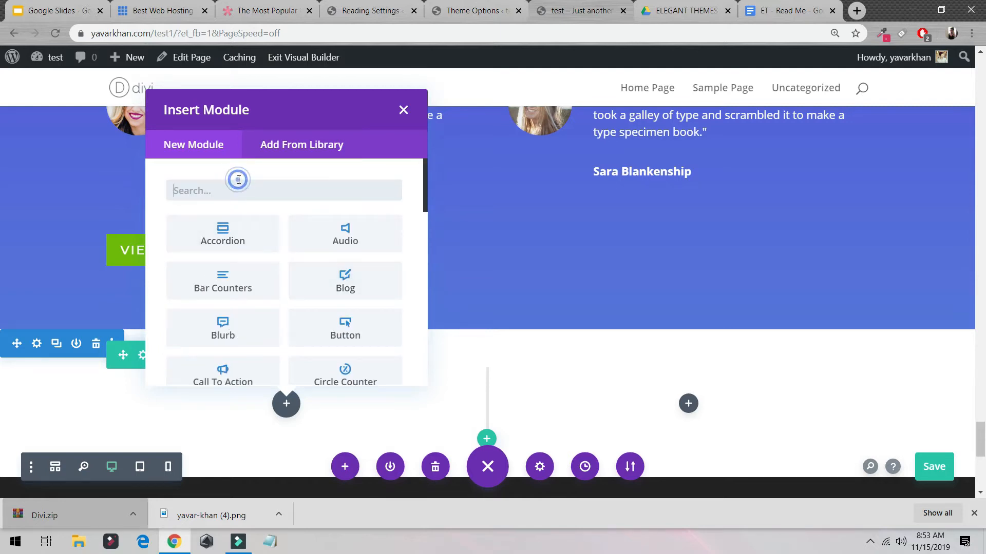
{"action": "type", "text": "hea"}
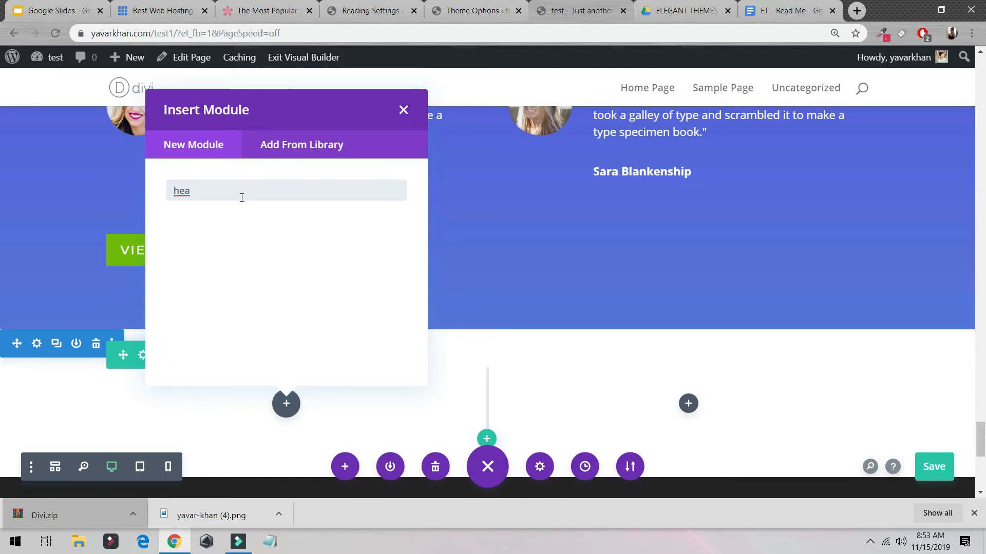
{"action": "double_click", "coordinate": [241, 197]}
{"action": "type", "text": "ti"}
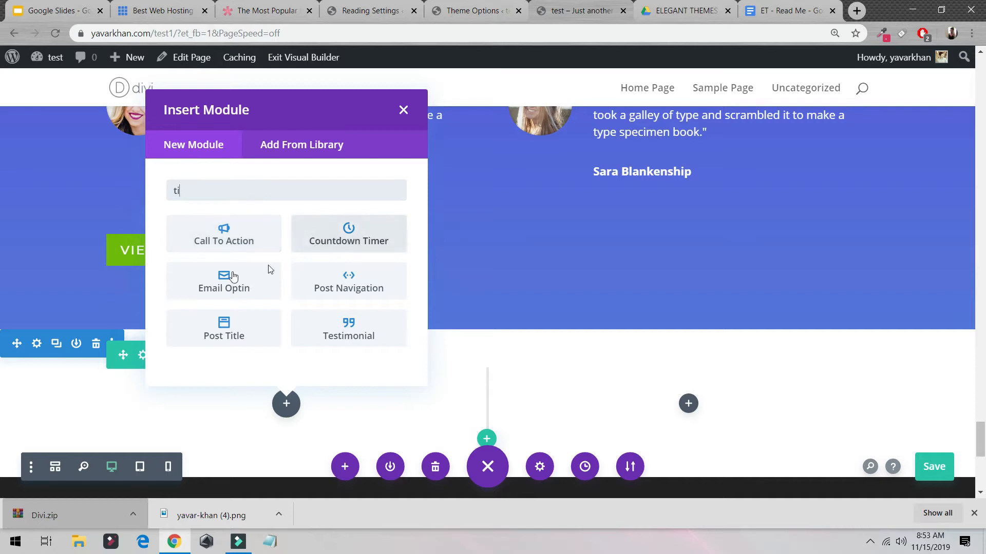
{"action": "left_click", "coordinate": [250, 250]}
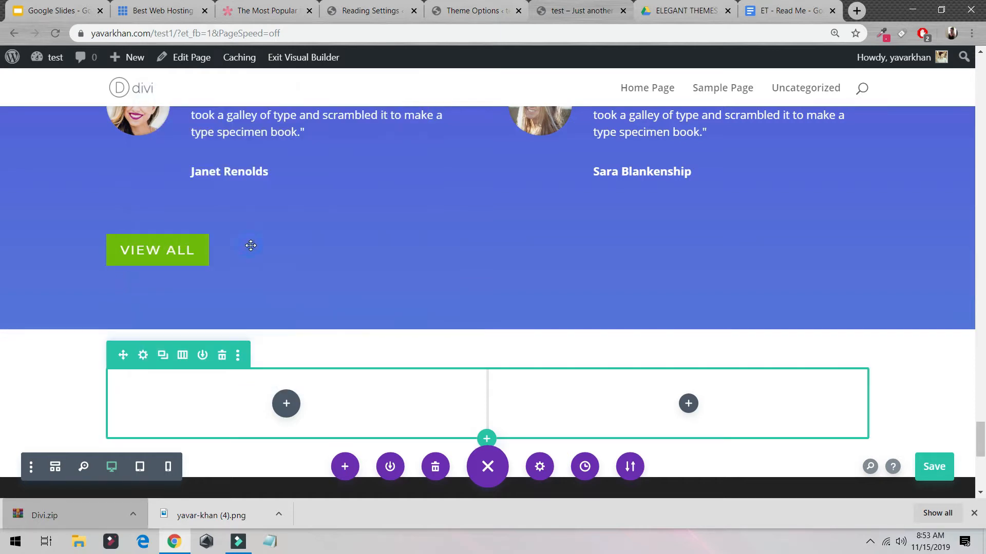
- Set the Call To Action module's title to "best Theme" and save its settings
{"action": "left_click", "coordinate": [159, 251]}
{"action": "key", "text": "ctrl+a"}
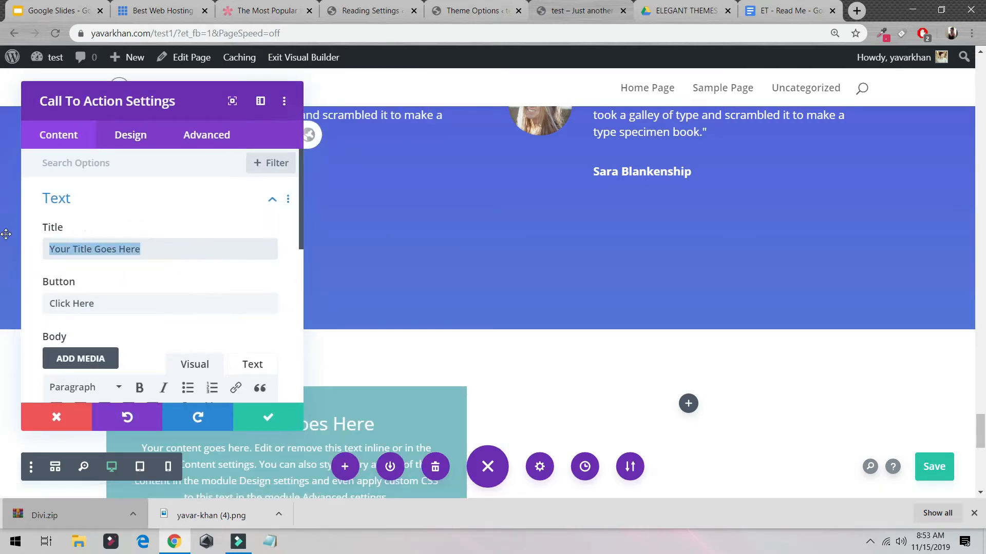
{"action": "type", "text": "best The"}
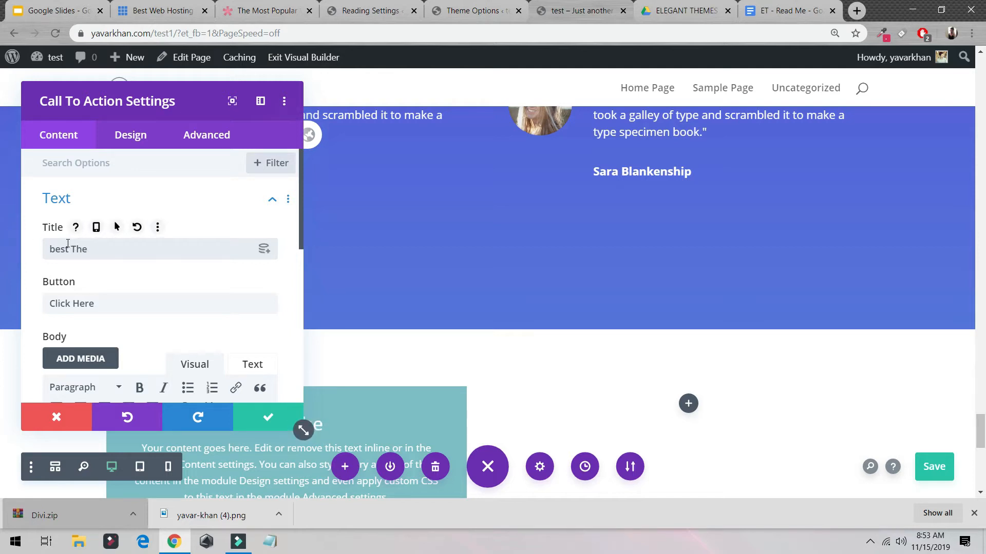
{"action": "type", "text": "me"}
{"action": "left_click", "coordinate": [251, 405]}
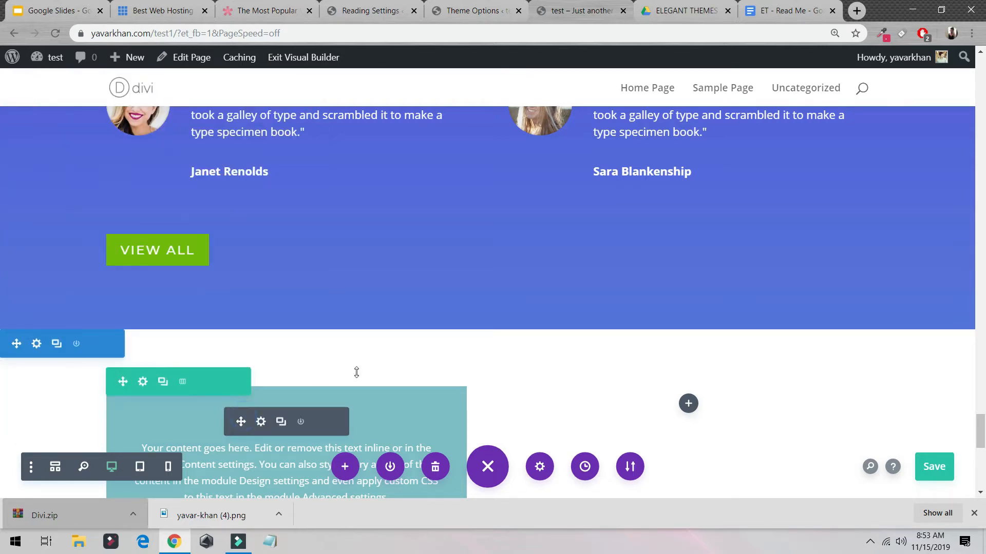
- Search the modules for "im" and insert an Image module in the row's second column
{"action": "scroll", "coordinate": [688, 287], "scroll_direction": "down", "scroll_amount": 3}
{"action": "left_click", "coordinate": [688, 275]}
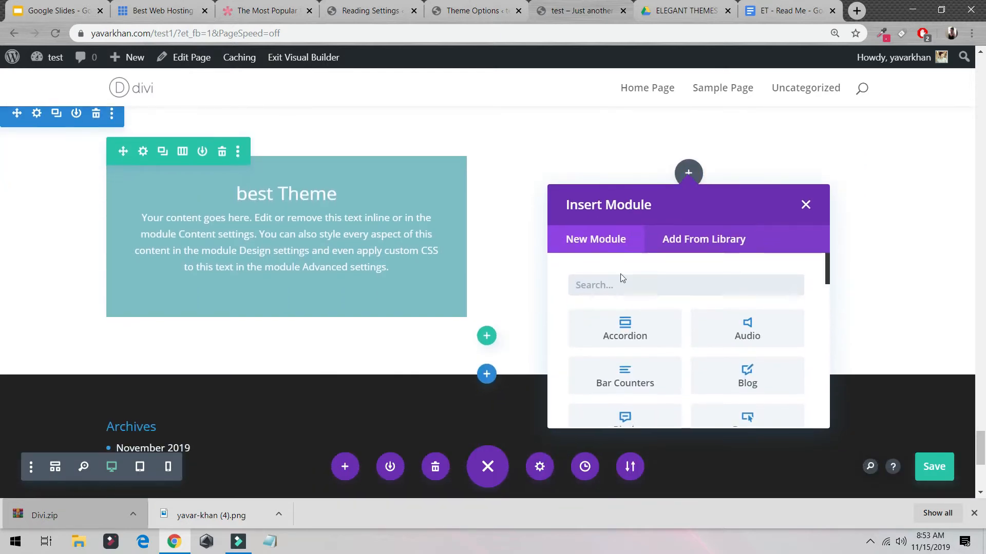
{"action": "left_click", "coordinate": [673, 286]}
{"action": "type", "text": "im"}
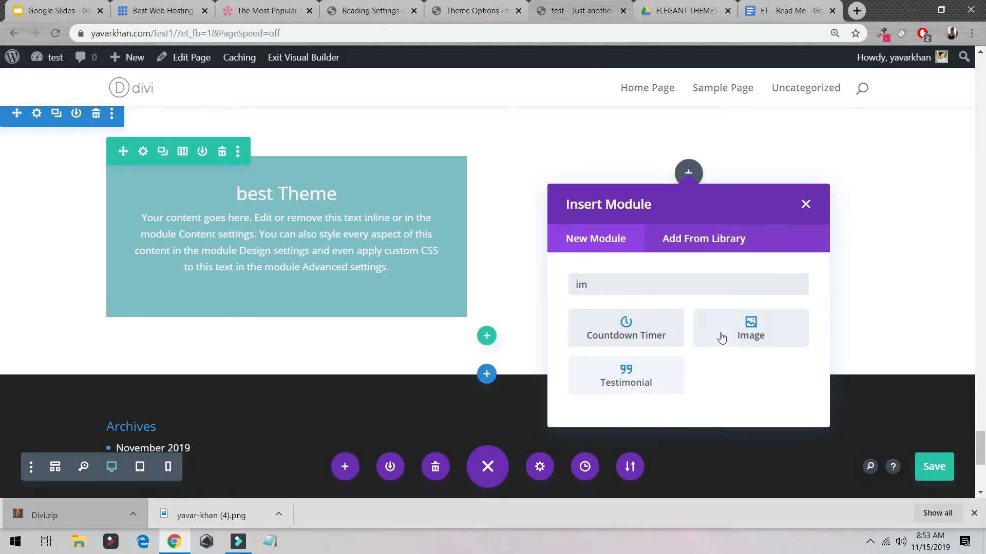
{"action": "left_click", "coordinate": [724, 334]}
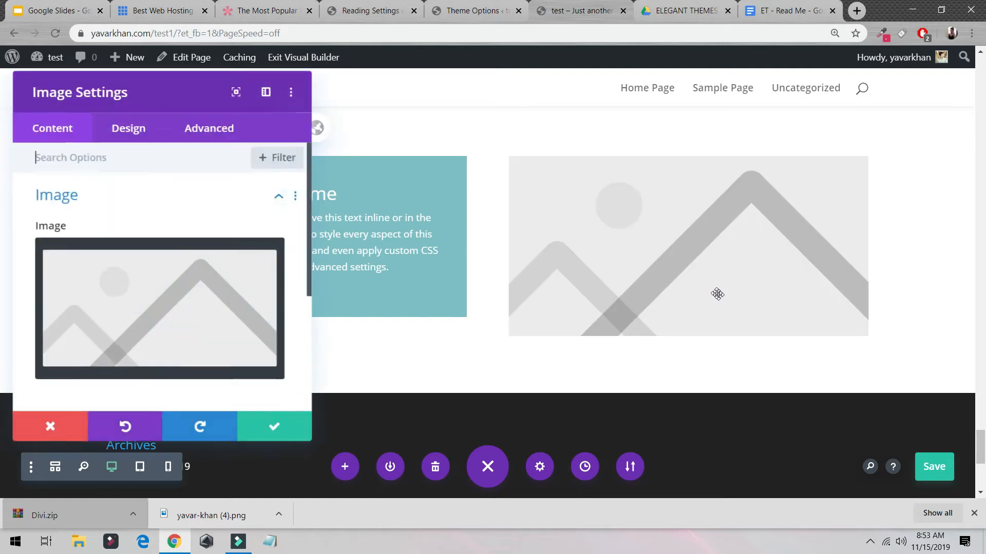
- Upload the IMG-2958 photo from the Thumbnail folder as the Image module's picture
{"action": "left_click", "coordinate": [200, 284]}
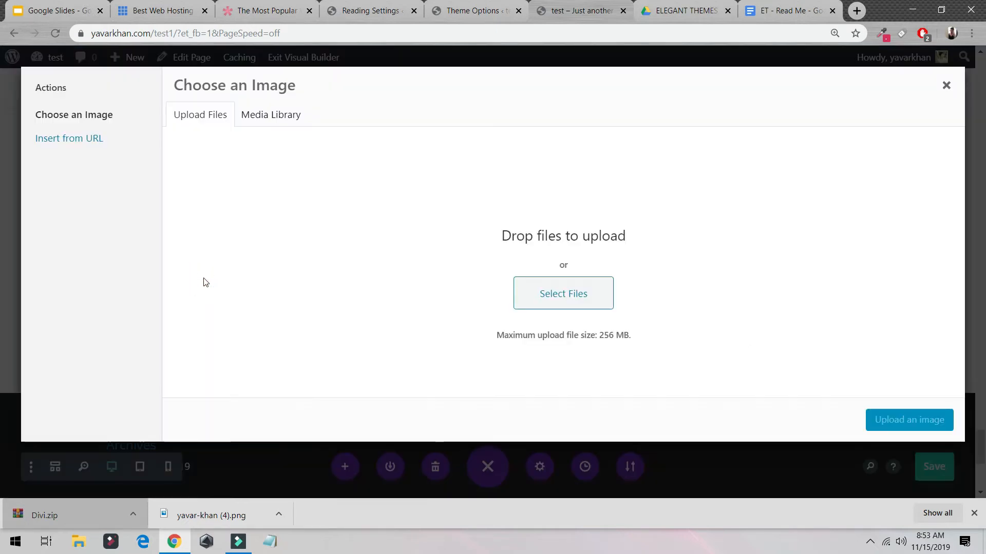
{"action": "left_click", "coordinate": [253, 119]}
{"action": "left_click", "coordinate": [198, 114]}
{"action": "left_click", "coordinate": [537, 276]}
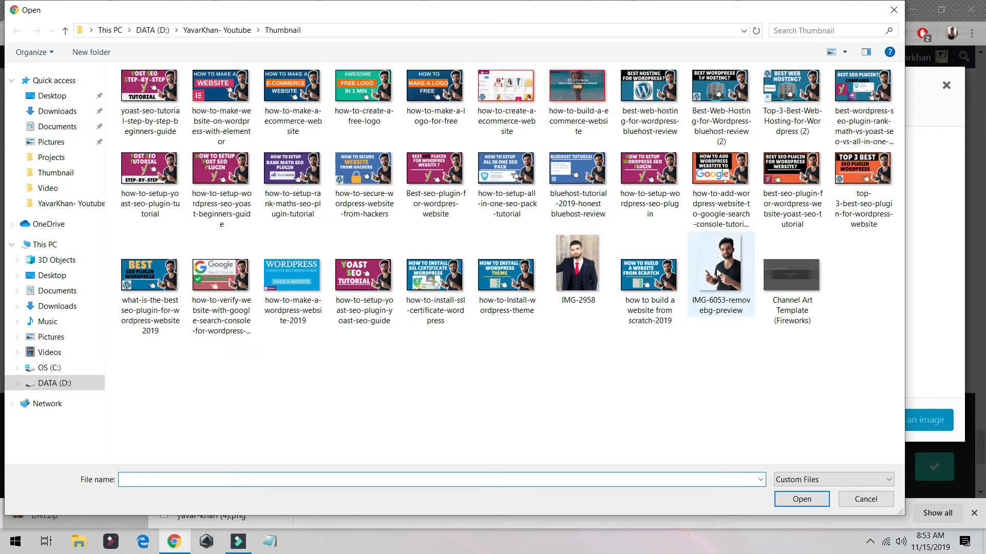
{"action": "left_click", "coordinate": [721, 272]}
{"action": "double_click", "coordinate": [570, 257]}
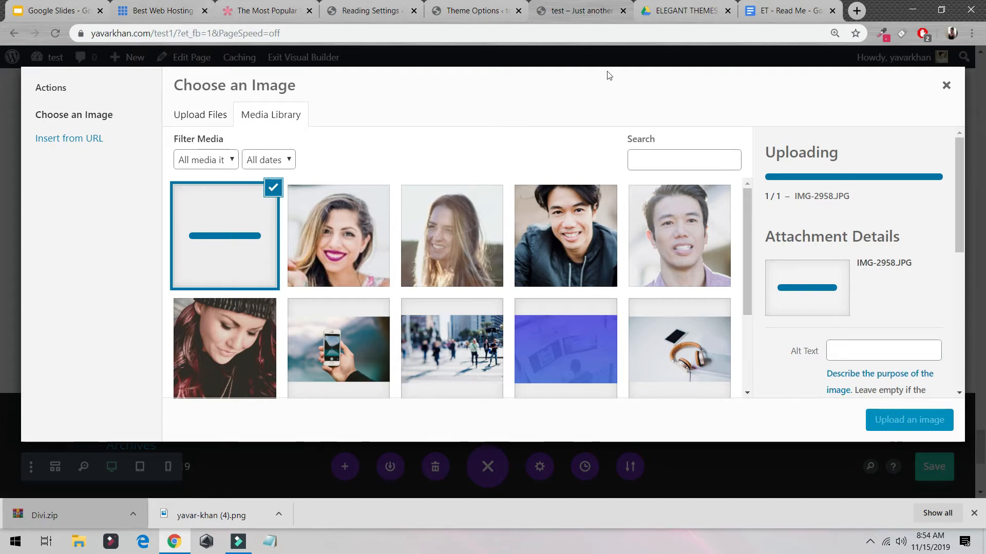
- Open the main domain's home page in a new browser tab, look it over down to the footer, and close the tab
{"action": "left_click", "coordinate": [855, 10]}
{"action": "type", "text": "yavarkhan.com"}
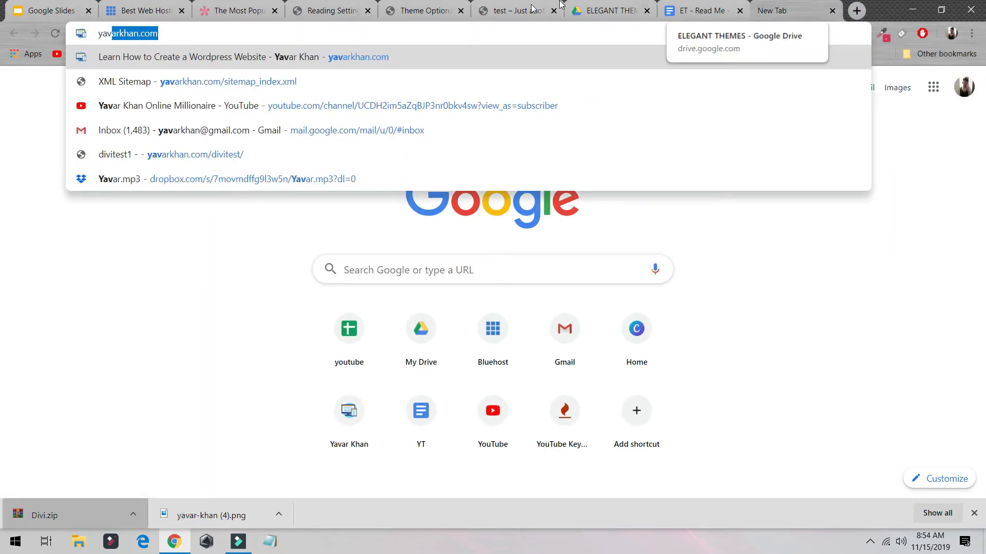
{"action": "key", "text": "Return"}
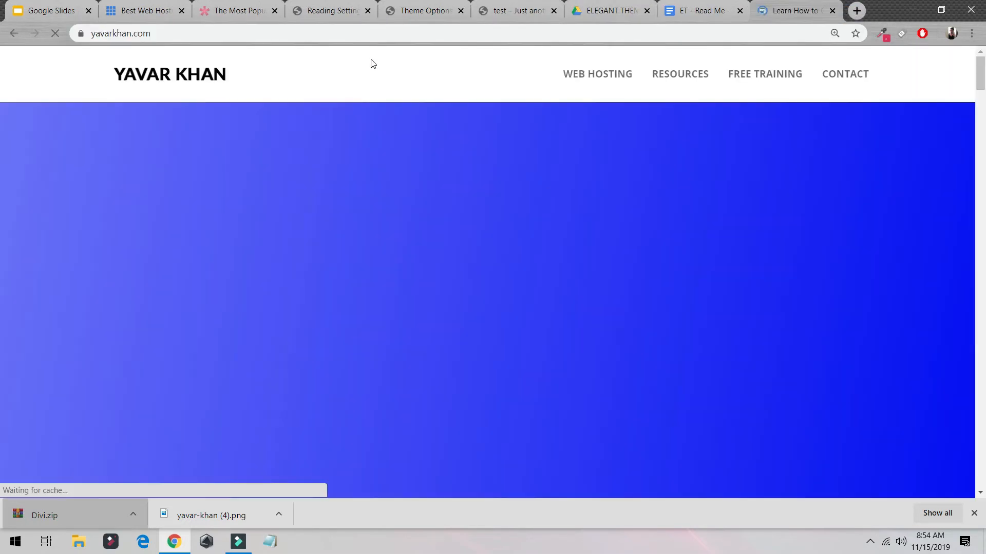
{"action": "scroll", "coordinate": [629, 210], "scroll_direction": "down", "scroll_amount": 2}
{"action": "scroll", "coordinate": [632, 239], "scroll_direction": "down", "scroll_amount": 10}
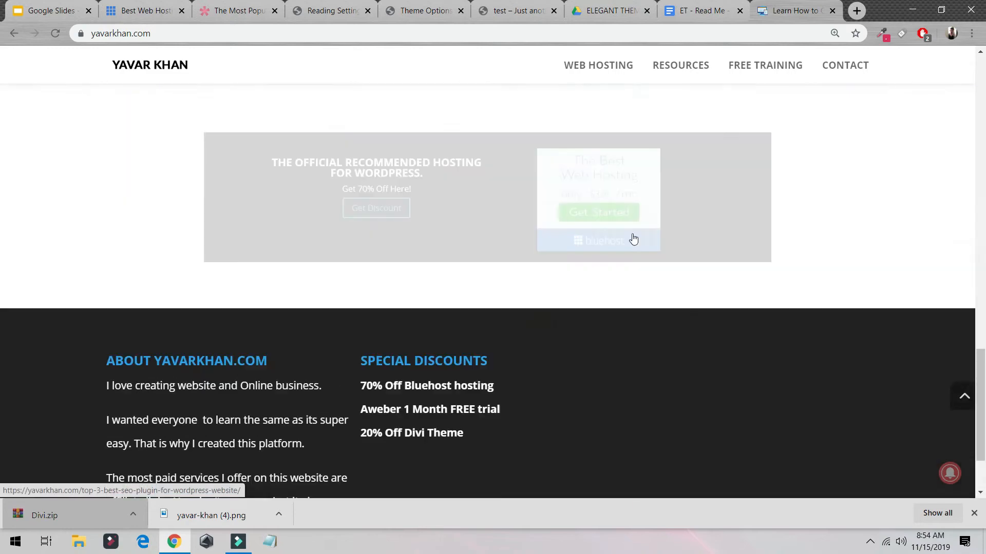
{"action": "scroll", "coordinate": [634, 238], "scroll_direction": "up", "scroll_amount": 20}
{"action": "key", "text": "ctrl+w"}
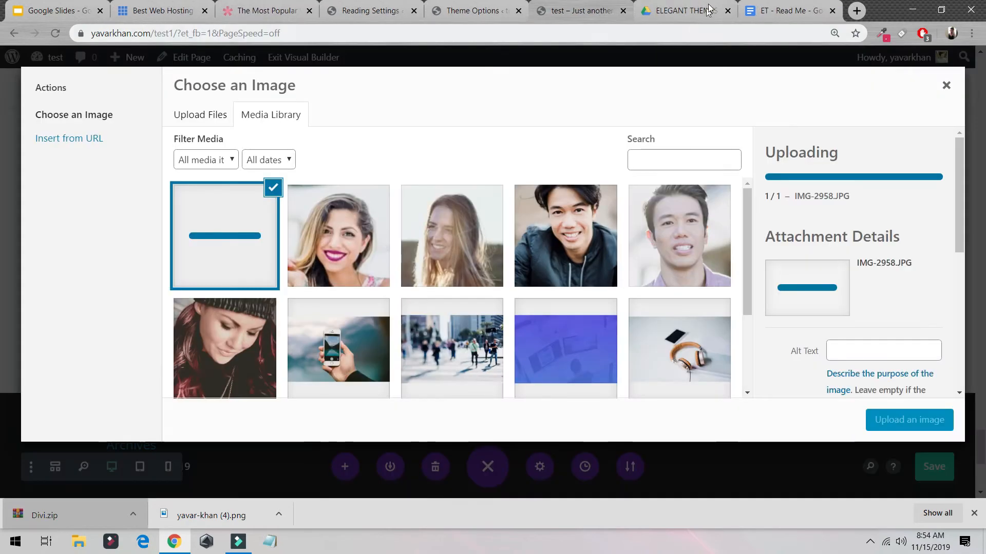
- Try to insert the selected IMG-2958 upload into the Image module
{"action": "left_click", "coordinate": [377, 231]}
{"action": "left_click", "coordinate": [249, 199]}
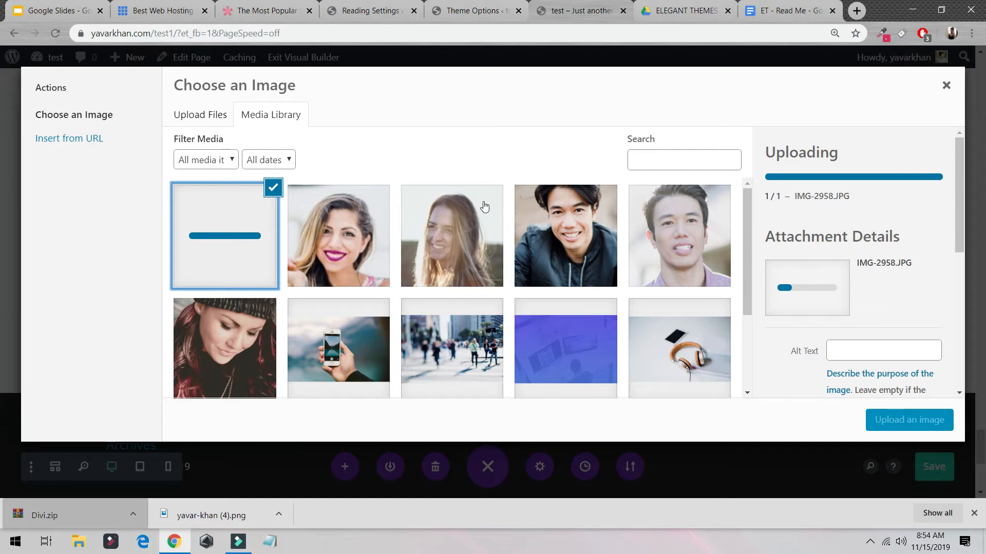
{"action": "scroll", "coordinate": [462, 215], "scroll_direction": "down", "scroll_amount": 3}
{"action": "scroll", "coordinate": [354, 235], "scroll_direction": "up", "scroll_amount": 3}
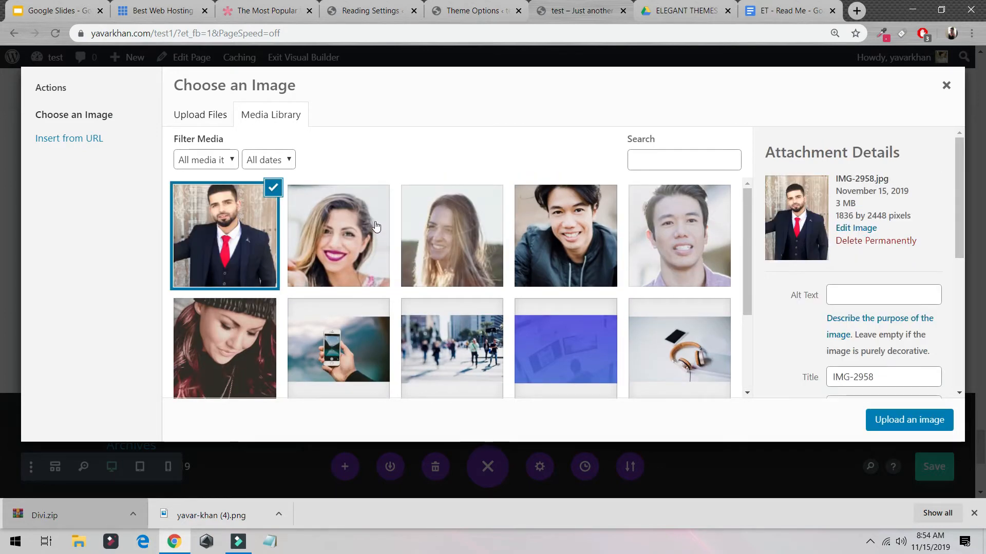
{"action": "left_click", "coordinate": [938, 425]}
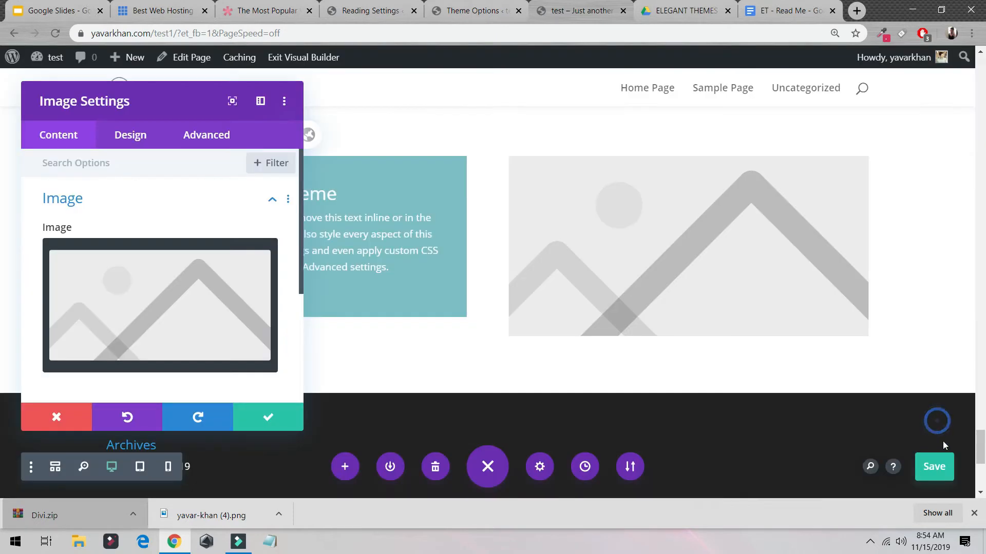
- Reopen the Image module's image selection and insert IMG-2958 from the media library
{"action": "scroll", "coordinate": [199, 279], "scroll_direction": "down", "scroll_amount": 4}
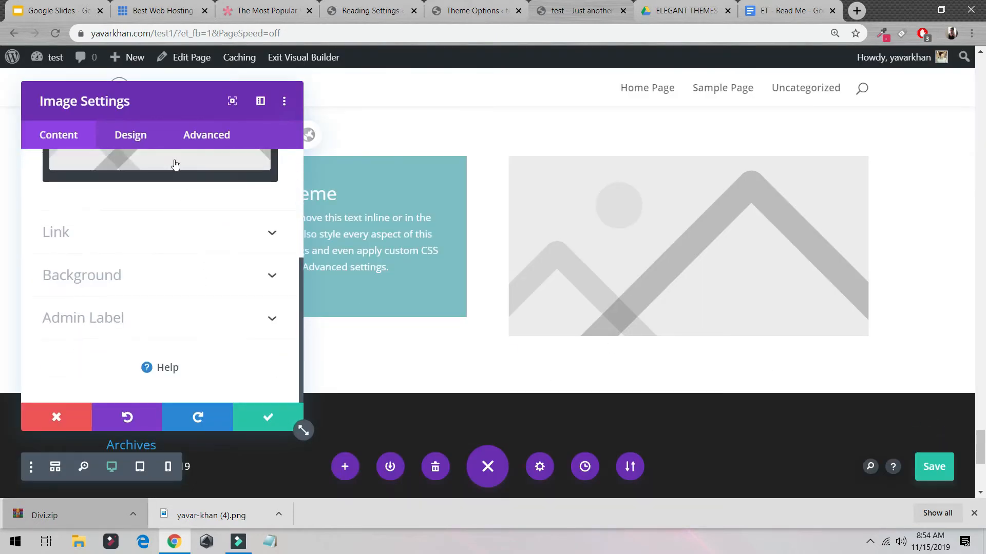
{"action": "scroll", "coordinate": [193, 211], "scroll_direction": "up", "scroll_amount": 4}
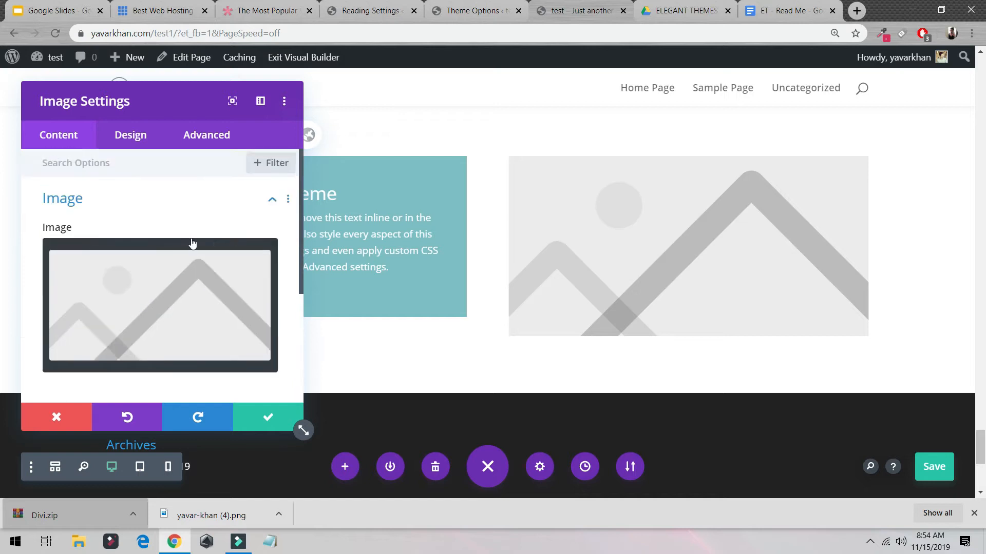
{"action": "left_click", "coordinate": [152, 296]}
{"action": "left_click", "coordinate": [225, 229]}
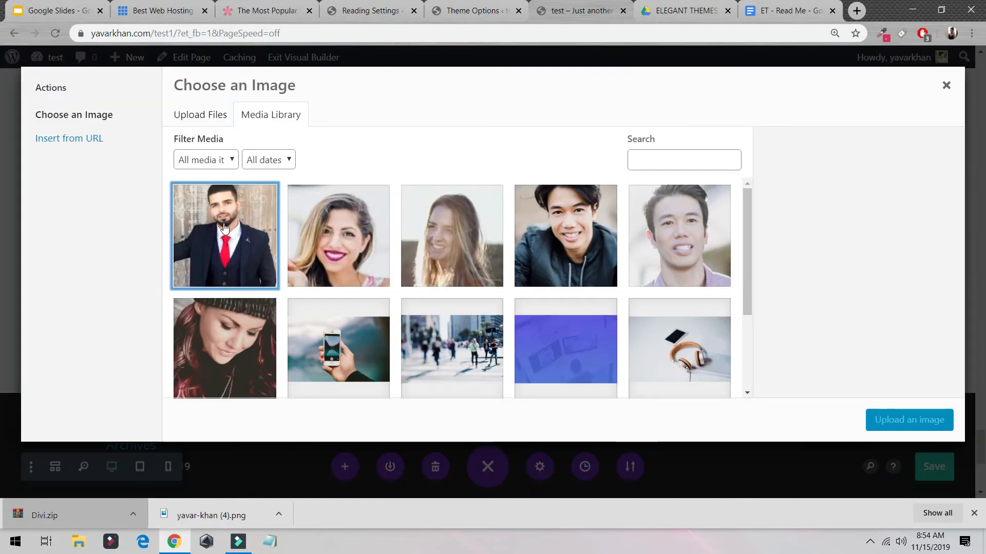
{"action": "left_click", "coordinate": [891, 422]}
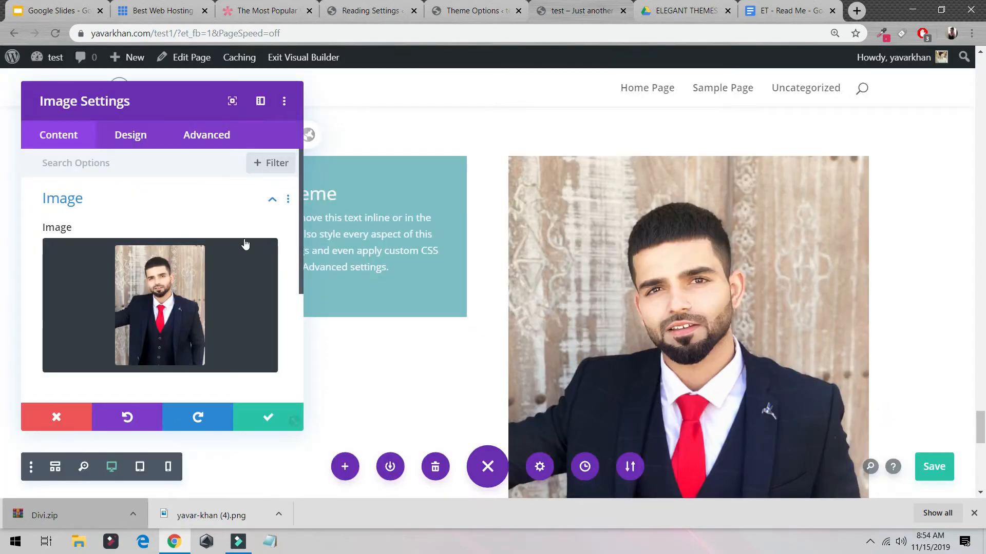
- Look through the Image module's alignment, sizing and other design options and save the module's settings
{"action": "left_click", "coordinate": [146, 136]}
{"action": "left_click", "coordinate": [185, 211]}
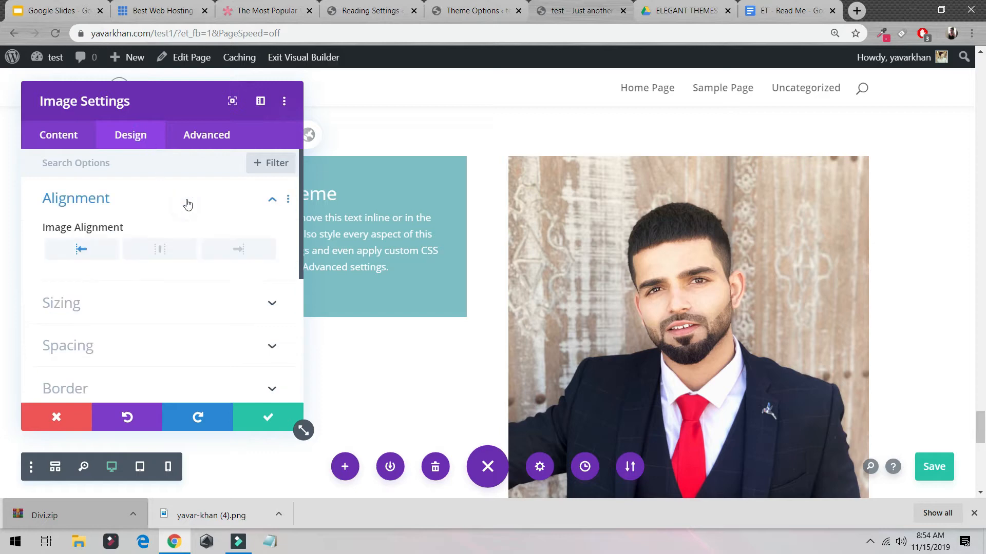
{"action": "left_click", "coordinate": [187, 205]}
{"action": "left_click", "coordinate": [157, 242]}
{"action": "left_click", "coordinate": [125, 171]}
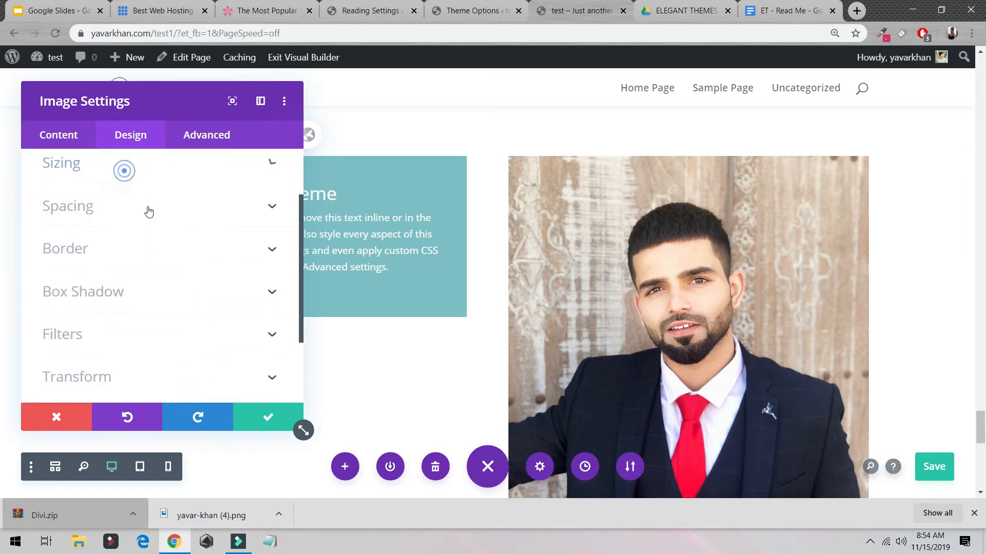
{"action": "scroll", "coordinate": [606, 318], "scroll_direction": "down", "scroll_amount": 2}
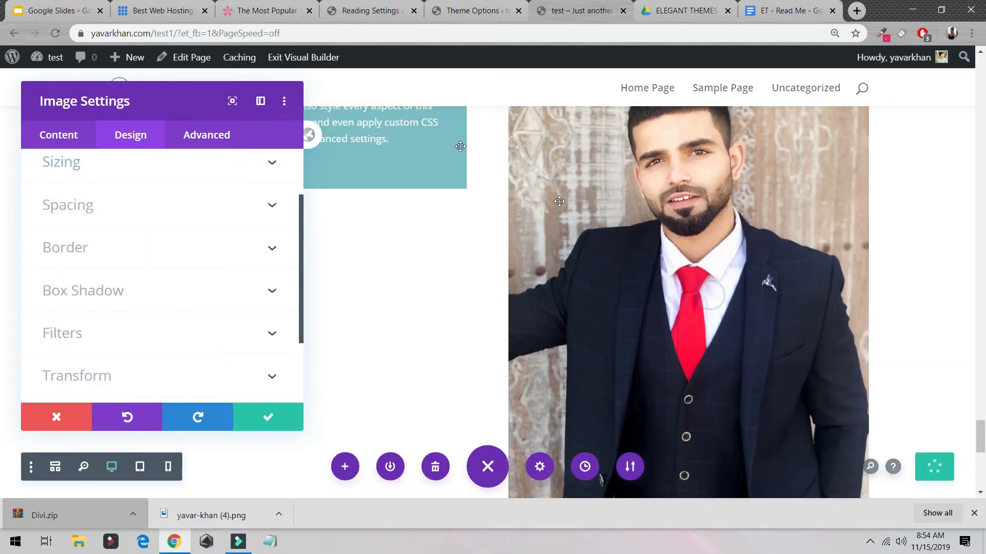
{"action": "left_click", "coordinate": [269, 415]}
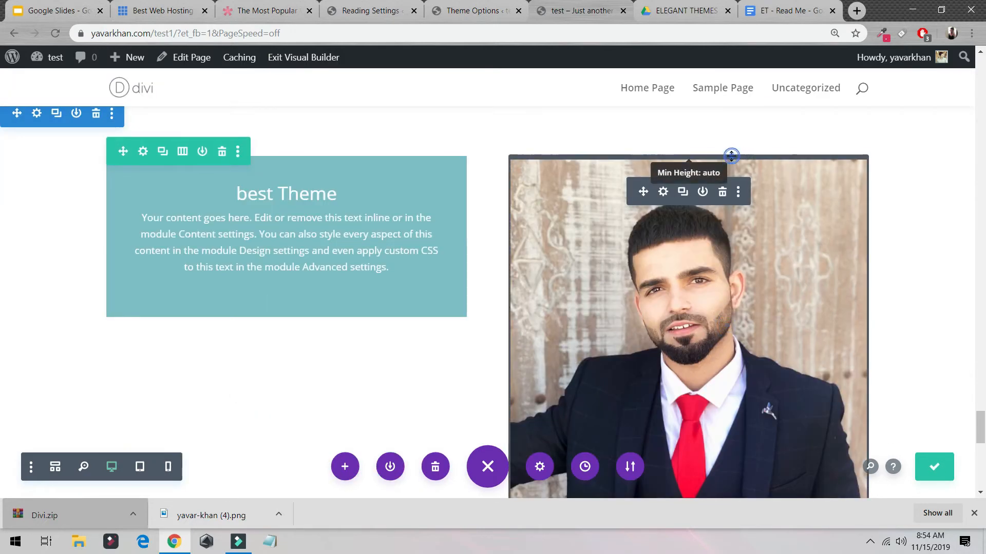
- Adjust the height of the Image module from its upper and lower edges and inspect the spacing around it
{"action": "left_click_drag", "start_coordinate": [731, 156], "coordinate": [735, 195]}
{"action": "scroll", "coordinate": [688, 313], "scroll_direction": "down", "scroll_amount": 5}
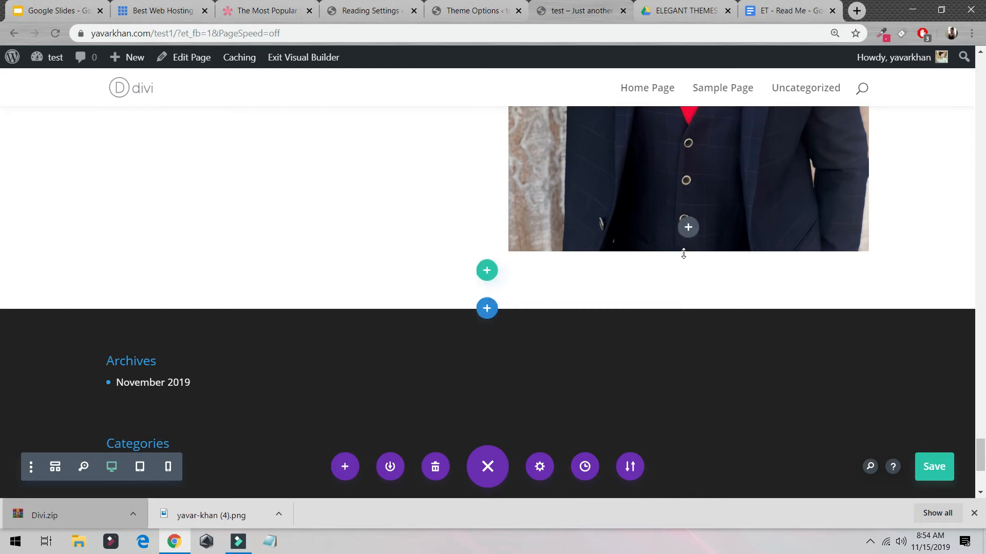
{"action": "left_click_drag", "start_coordinate": [683, 252], "coordinate": [657, 217]}
{"action": "scroll", "coordinate": [598, 248], "scroll_direction": "up", "scroll_amount": 9}
{"action": "scroll", "coordinate": [560, 277], "scroll_direction": "down", "scroll_amount": 2}
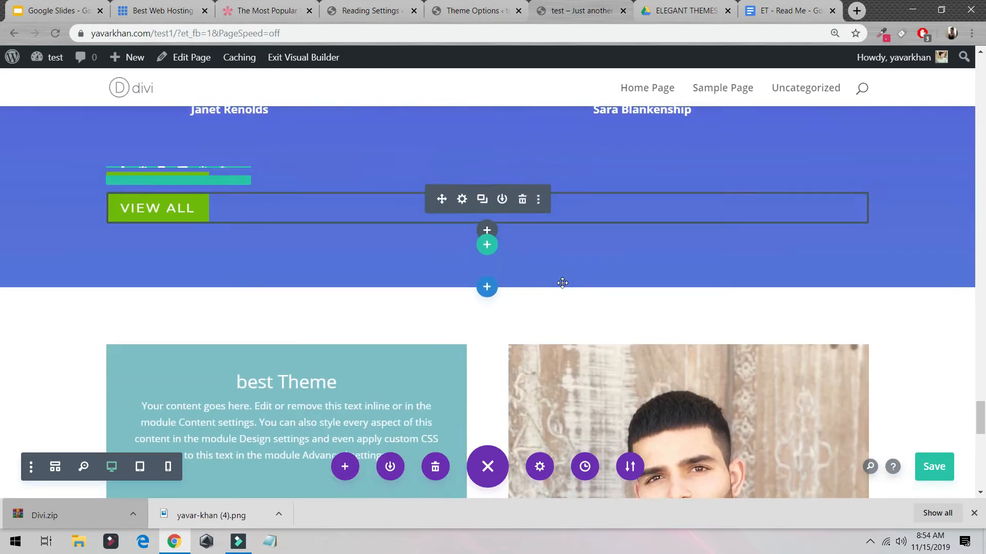
{"action": "left_click_drag", "start_coordinate": [587, 234], "coordinate": [587, 200]}
{"action": "scroll", "coordinate": [654, 265], "scroll_direction": "down", "scroll_amount": 4}
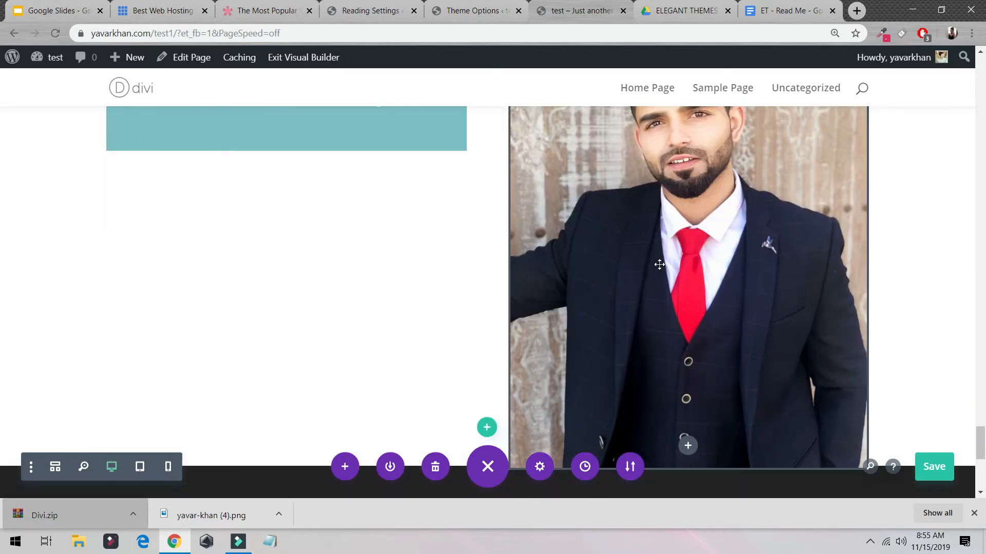
- Save the edited home page layout and return to its hero section
{"action": "scroll", "coordinate": [657, 265], "scroll_direction": "up", "scroll_amount": 4}
{"action": "scroll", "coordinate": [658, 347], "scroll_direction": "up", "scroll_amount": 20}
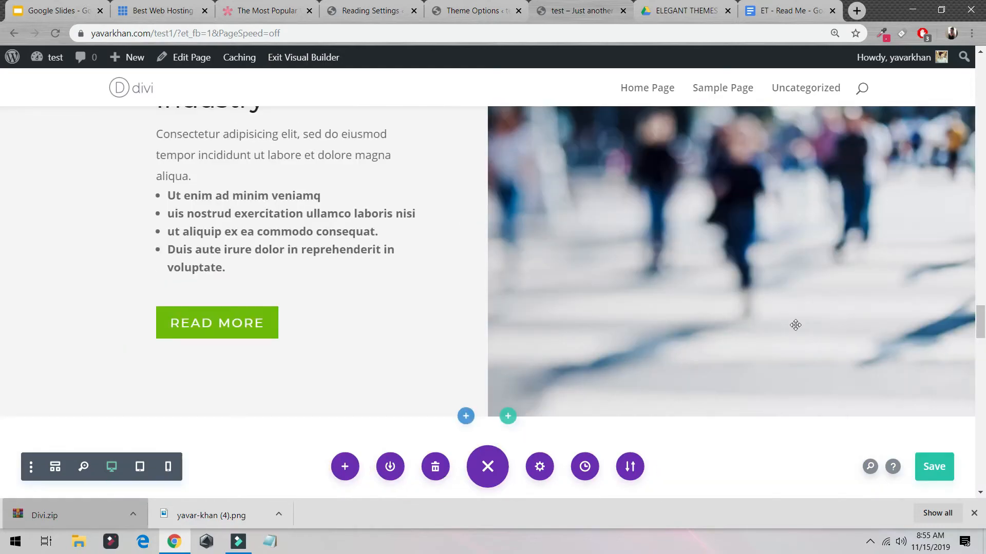
{"action": "left_click", "coordinate": [933, 465]}
{"action": "scroll", "coordinate": [766, 423], "scroll_direction": "up", "scroll_amount": 15}
{"action": "scroll", "coordinate": [766, 424], "scroll_direction": "up", "scroll_amount": 20}
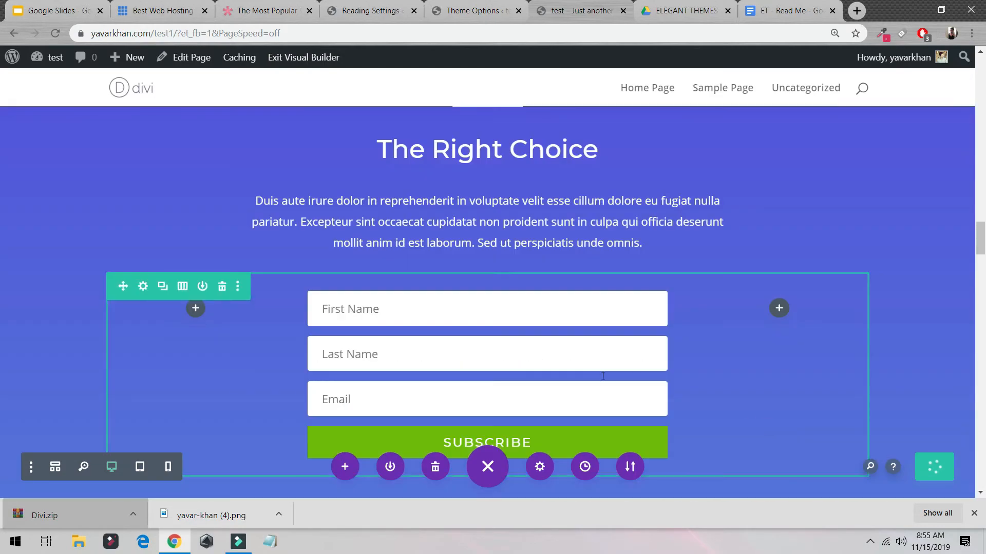
{"action": "scroll", "coordinate": [616, 191], "scroll_direction": "up", "scroll_amount": 8}
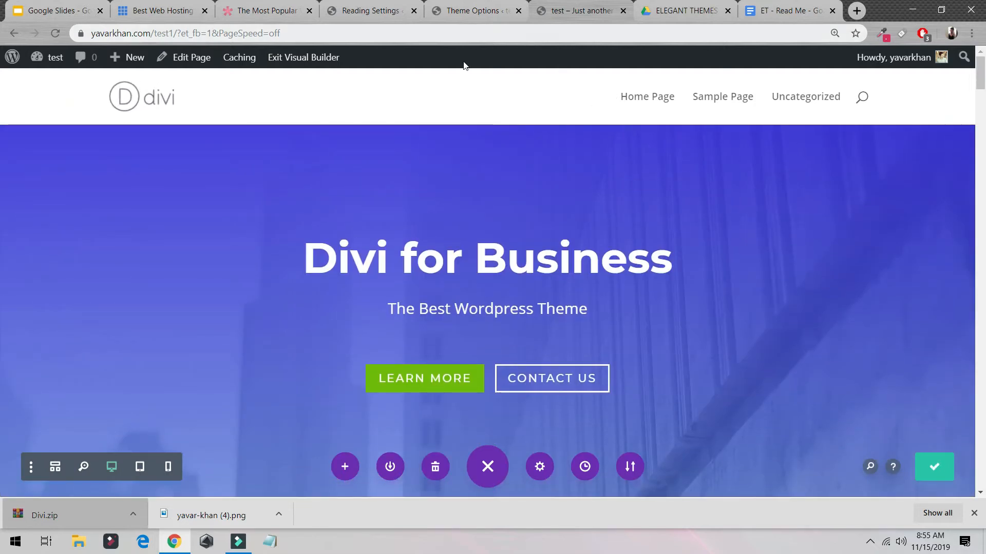
- Create a new page in a separate browser tab, title it "About Us" and publish it
{"action": "mouse_move", "coordinate": [129, 57]}
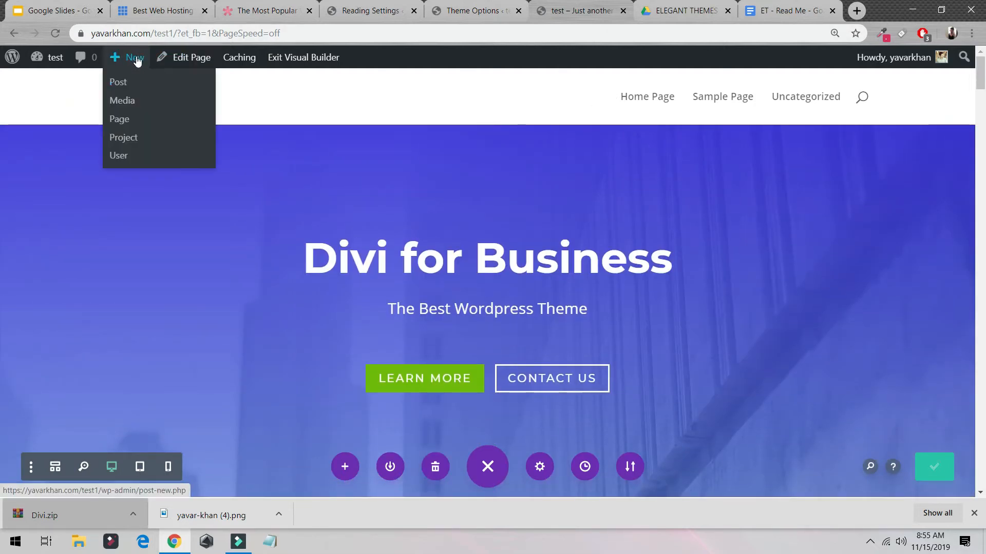
{"action": "middle_click", "coordinate": [122, 120]}
{"action": "left_click", "coordinate": [590, 7]}
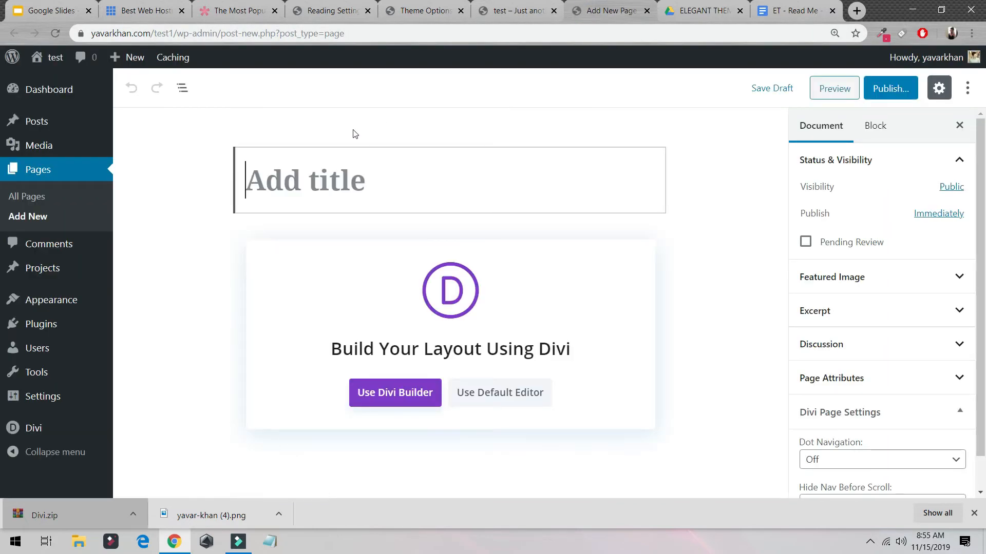
{"action": "type", "text": "About Us"}
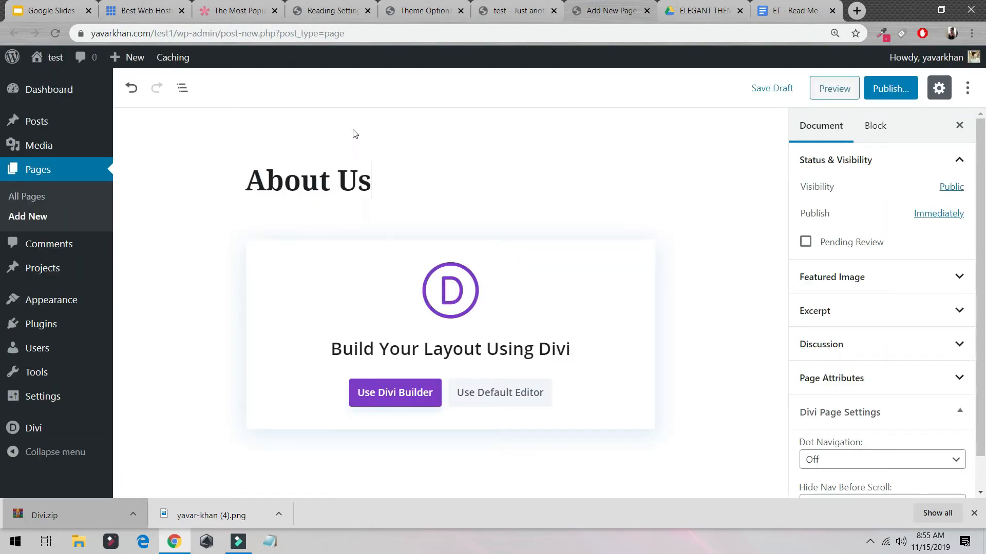
{"action": "left_click", "coordinate": [890, 88]}
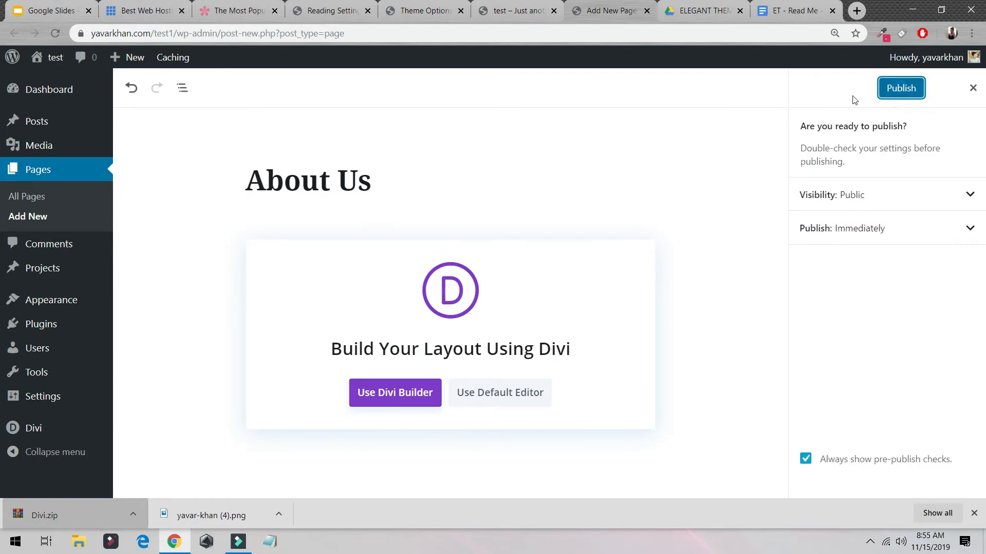
{"action": "left_click", "coordinate": [882, 89]}
- Reload the home page and check its navigation bar for the About Us page
{"action": "left_click", "coordinate": [511, 6]}
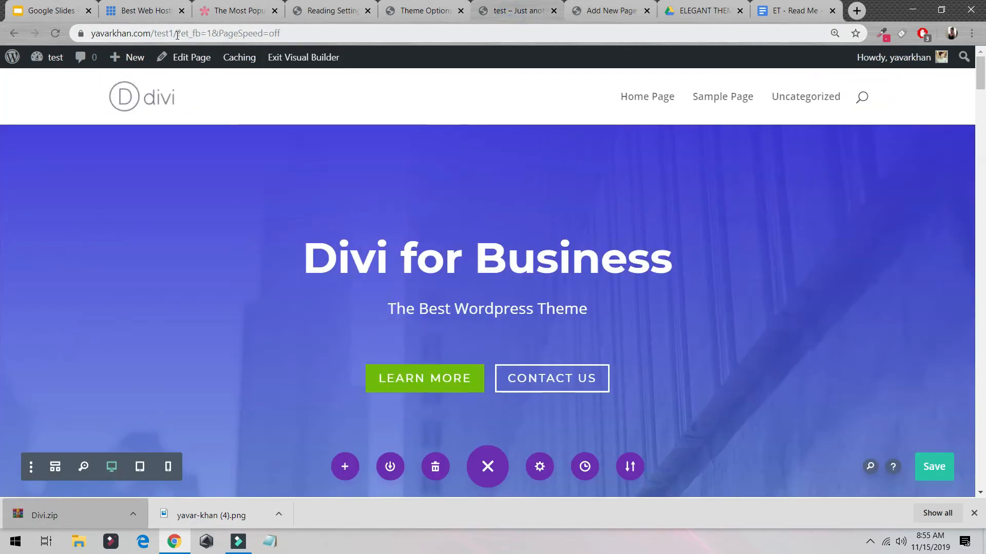
{"action": "left_click", "coordinate": [55, 33]}
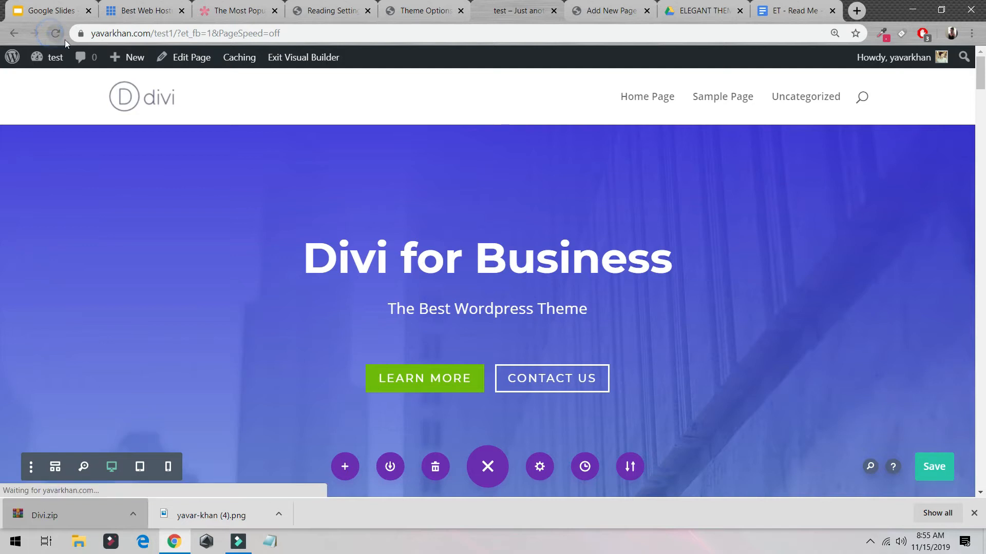
{"action": "mouse_move", "coordinate": [116, 56]}
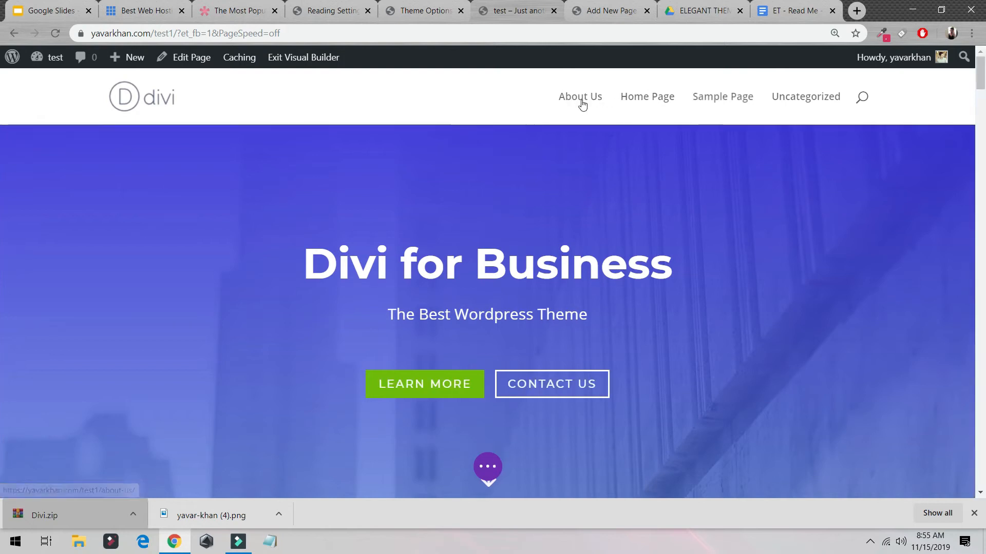
{"action": "left_click", "coordinate": [582, 99]}
{"action": "left_click", "coordinate": [583, 21]}
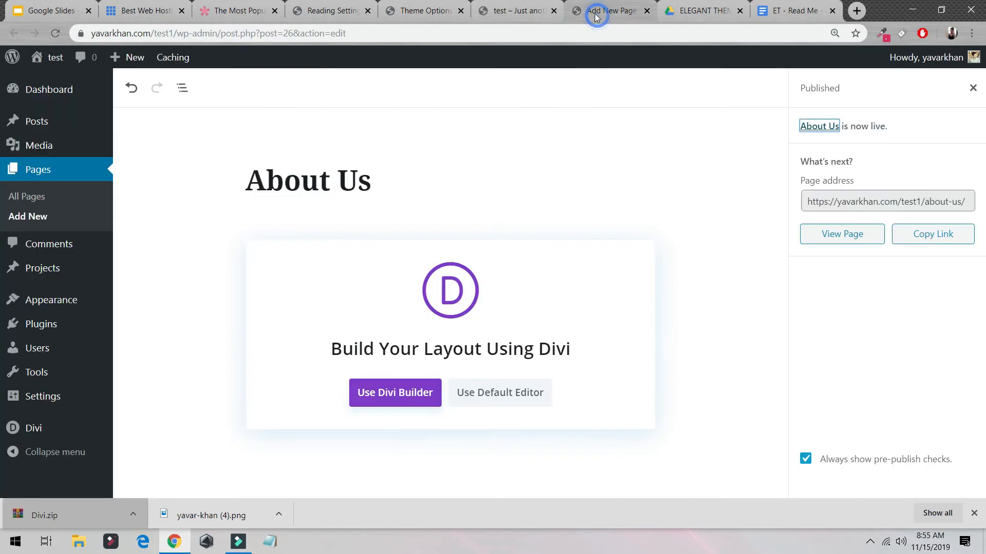
{"action": "left_click", "coordinate": [488, 4]}
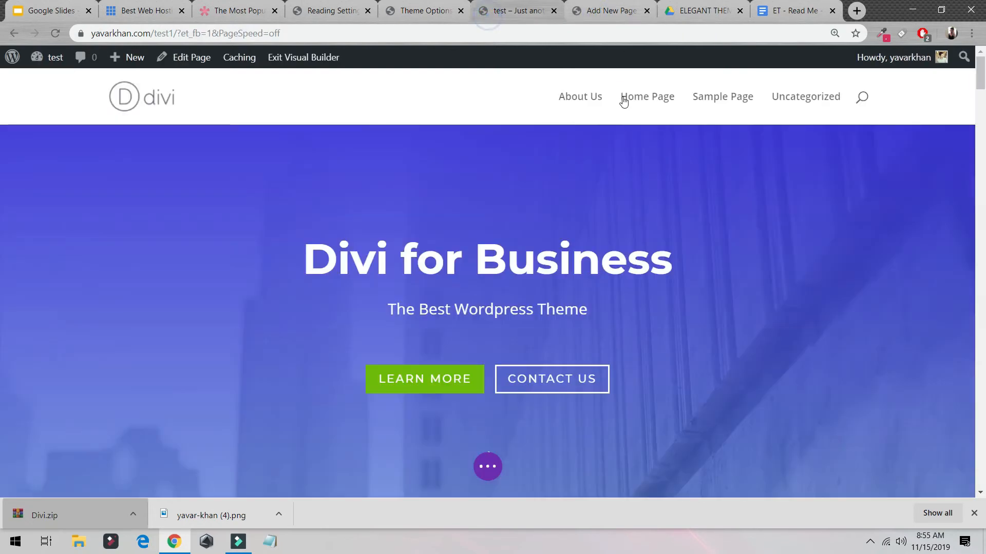
- Return to the WordPress admin and open the Appearance section's Menus screen
{"action": "left_click", "coordinate": [607, 10]}
{"action": "mouse_move", "coordinate": [51, 300]}
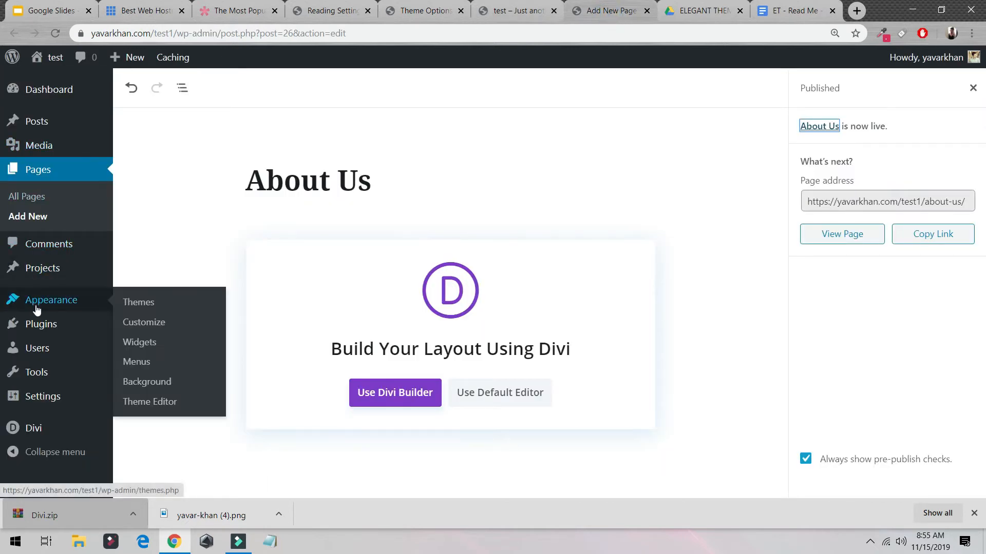
{"action": "left_click", "coordinate": [136, 363]}
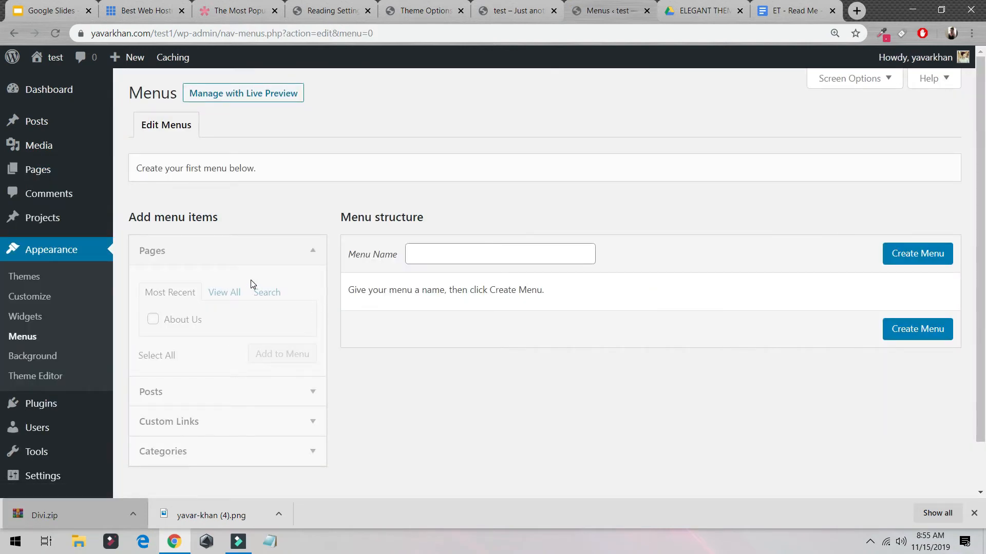
- Exclude Sample Page from the navigation bar in the Divi Theme Options and save the changes
{"action": "scroll", "coordinate": [31, 411], "scroll_direction": "down", "scroll_amount": 2}
{"action": "mouse_move", "coordinate": [29, 436]}
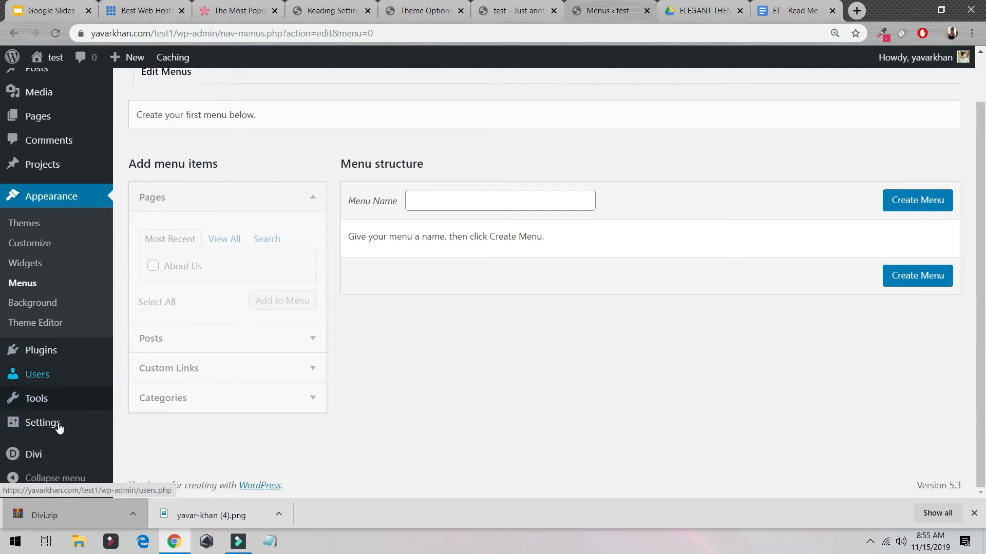
{"action": "mouse_move", "coordinate": [41, 456]}
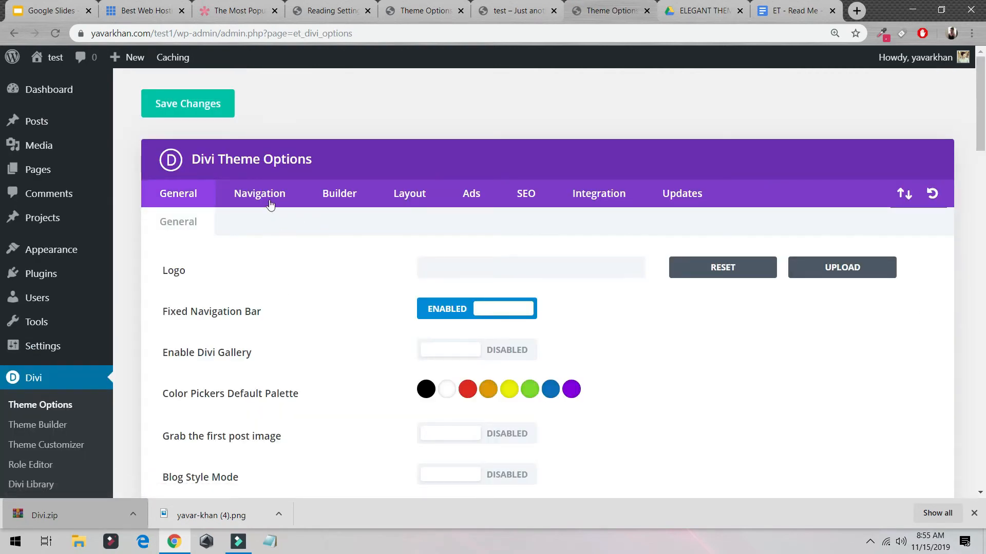
{"action": "left_click", "coordinate": [268, 205]}
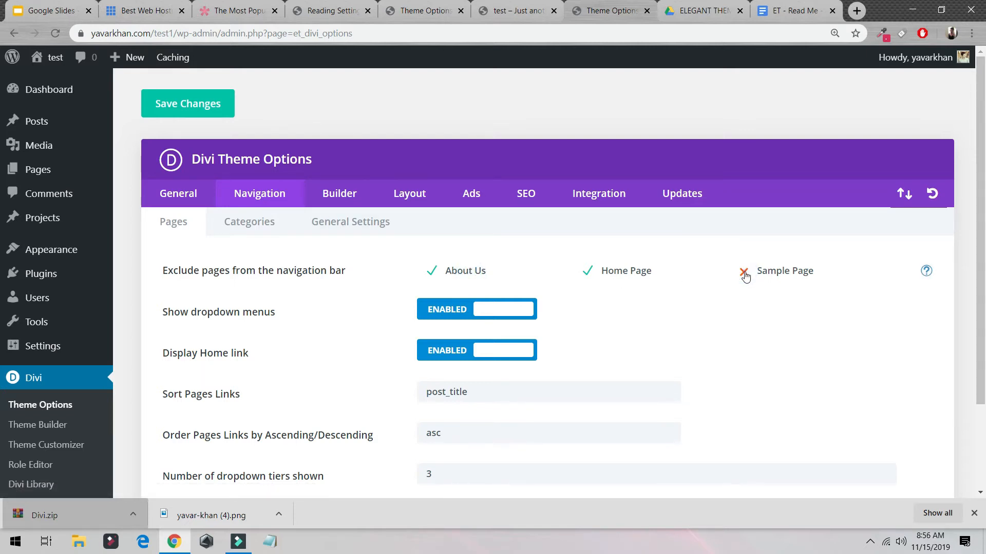
{"action": "scroll", "coordinate": [307, 375], "scroll_direction": "down", "scroll_amount": 3}
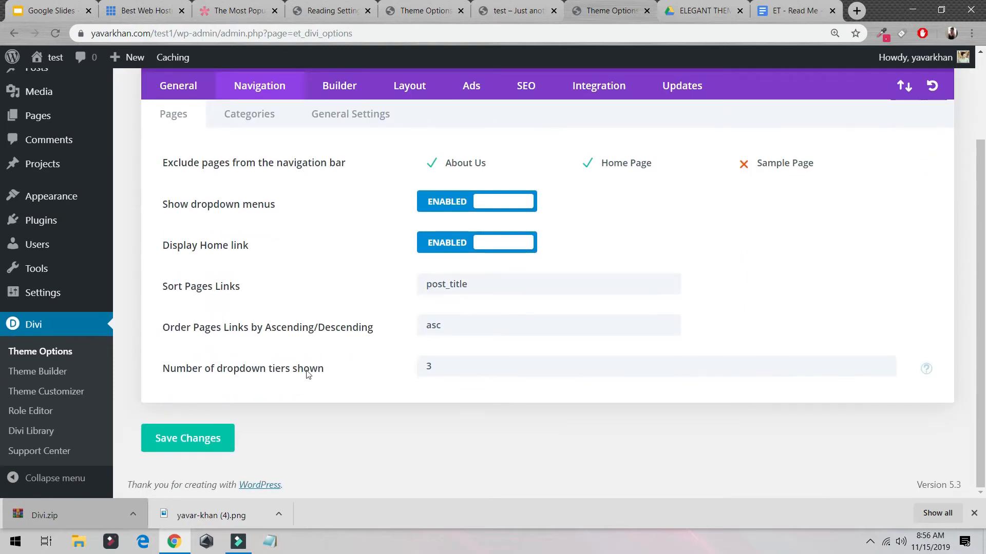
{"action": "left_click", "coordinate": [200, 441]}
- Reload the home page to check which pages its navigation bar lists, and return to the Divi Theme Options
{"action": "left_click", "coordinate": [506, 12]}
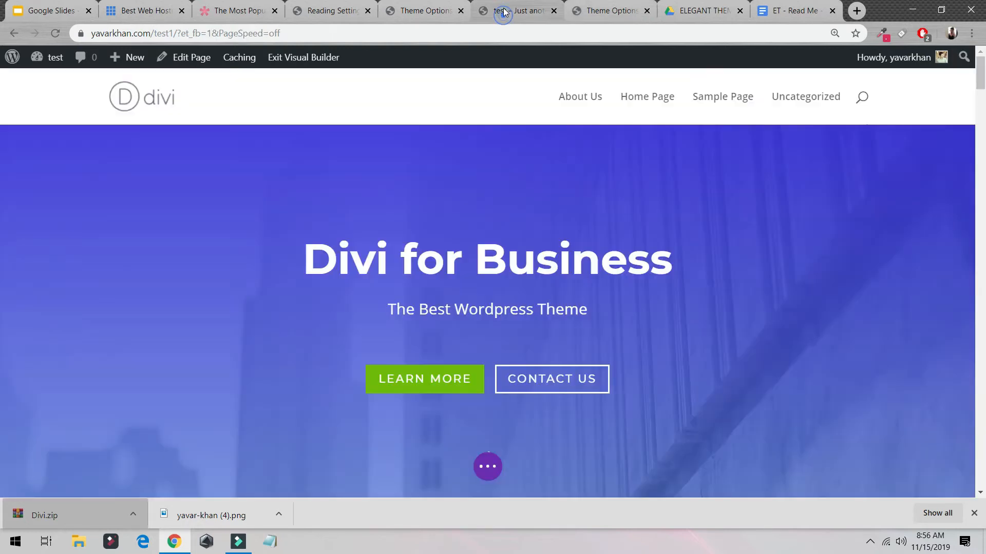
{"action": "left_click", "coordinate": [60, 27]}
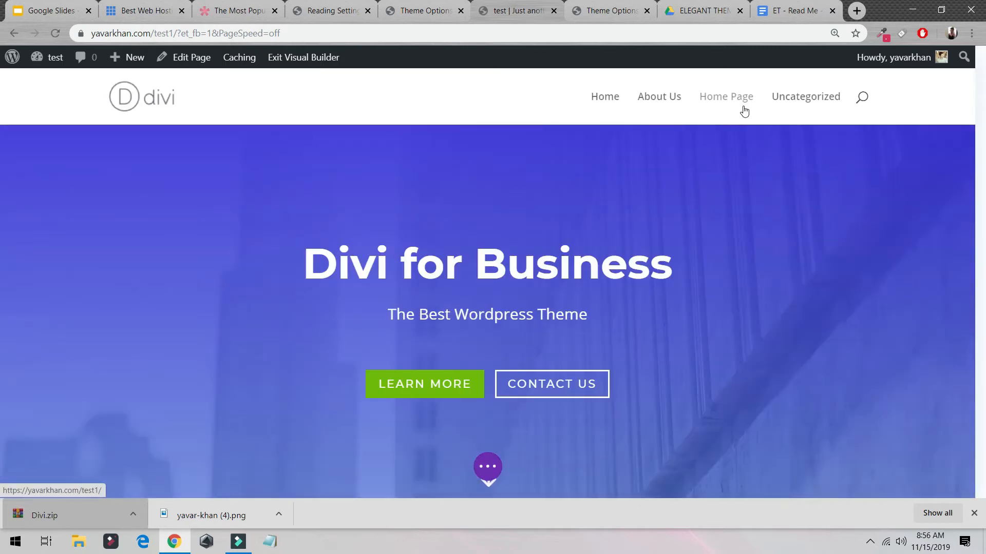
{"action": "left_click", "coordinate": [607, 10]}
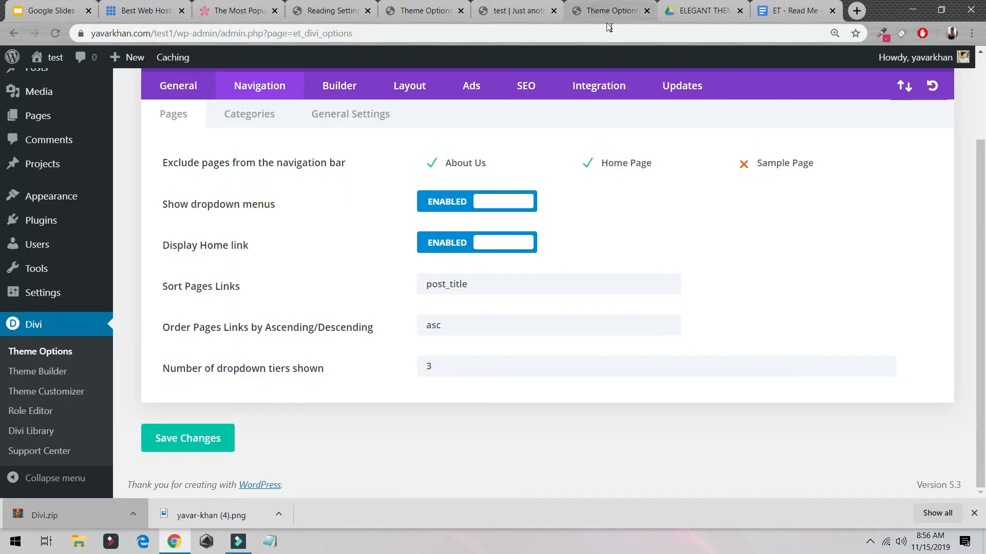
- Exclude the Uncategorized category from the navigation bar and save the theme options
{"action": "left_click", "coordinate": [249, 121]}
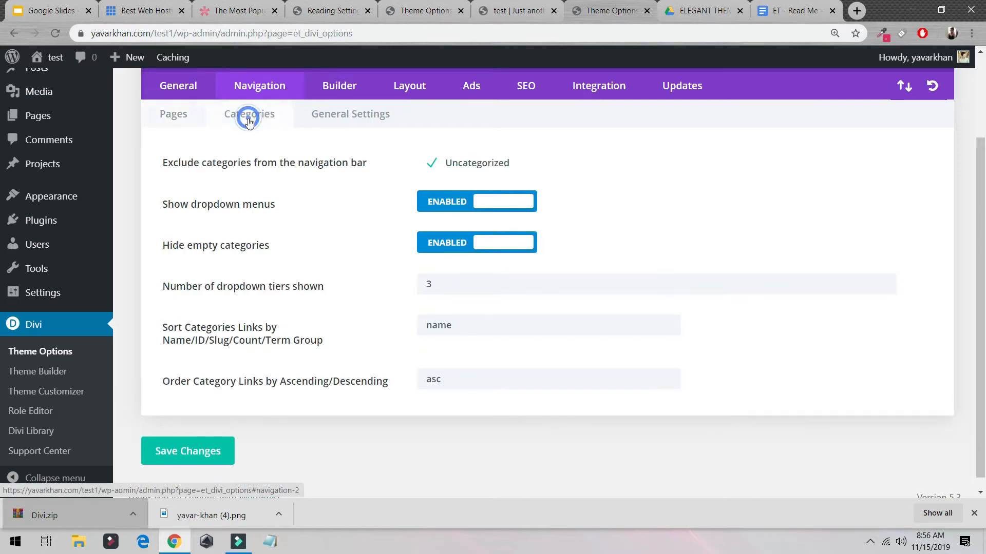
{"action": "left_click", "coordinate": [427, 166]}
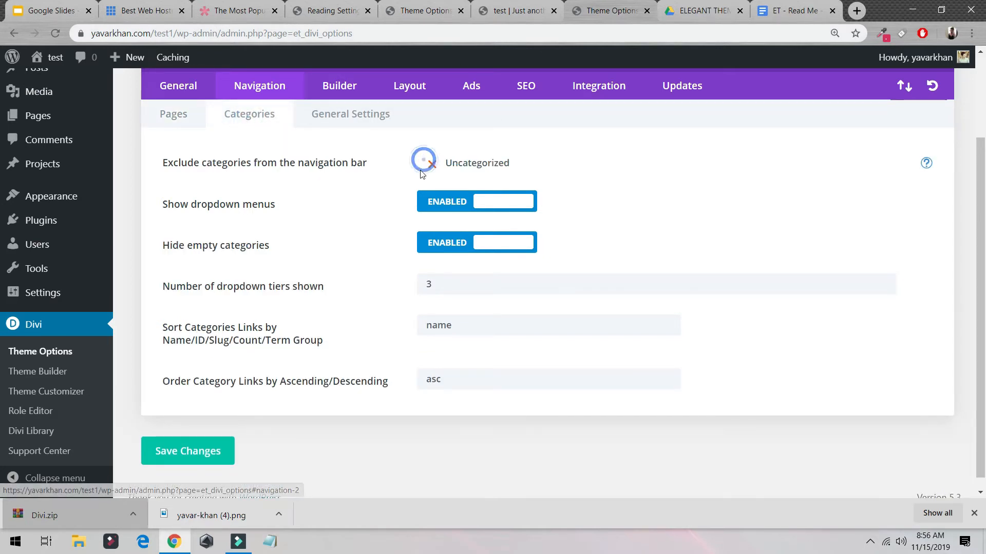
{"action": "left_click", "coordinate": [190, 451]}
- Reload the home page to check its navigation bar for the Uncategorized link, and go back to the category navigation settings
{"action": "left_click", "coordinate": [478, 16]}
{"action": "left_click", "coordinate": [402, 16]}
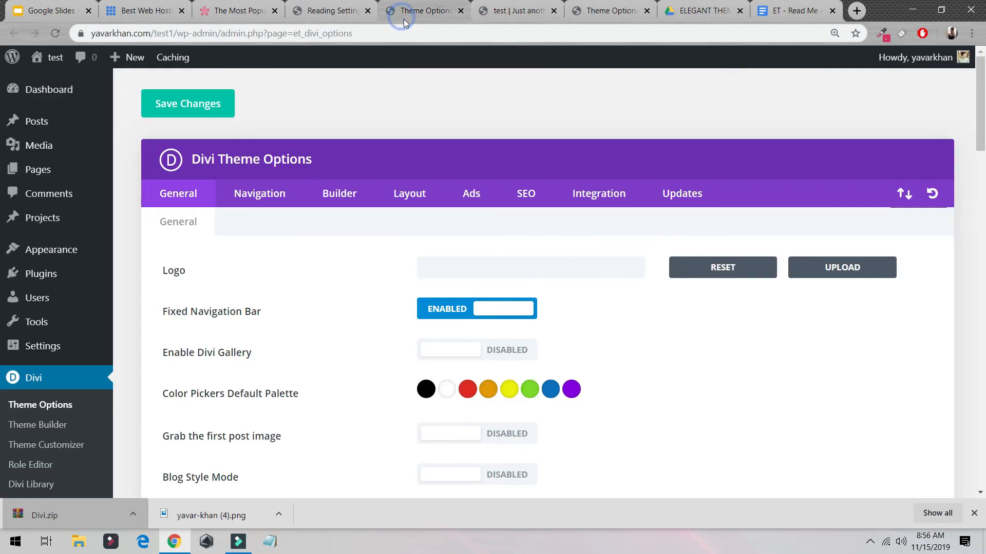
{"action": "left_click", "coordinate": [496, 14]}
{"action": "left_click", "coordinate": [572, 9]}
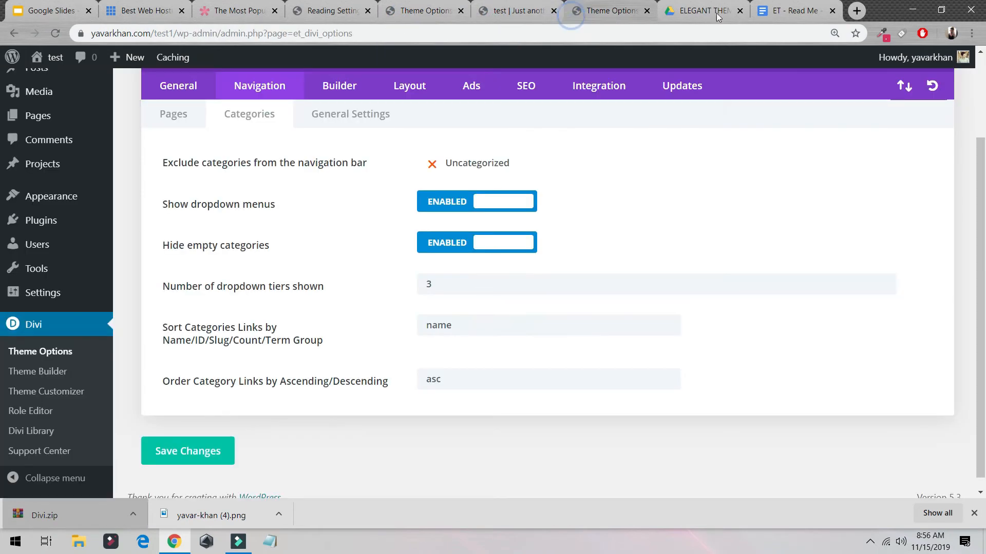
{"action": "left_click", "coordinate": [484, 13]}
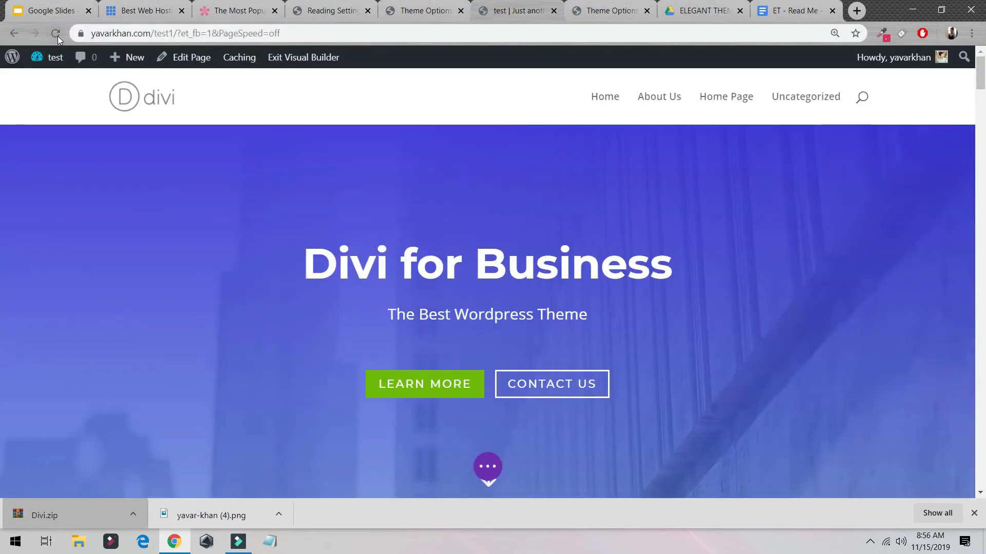
{"action": "left_click", "coordinate": [57, 37]}
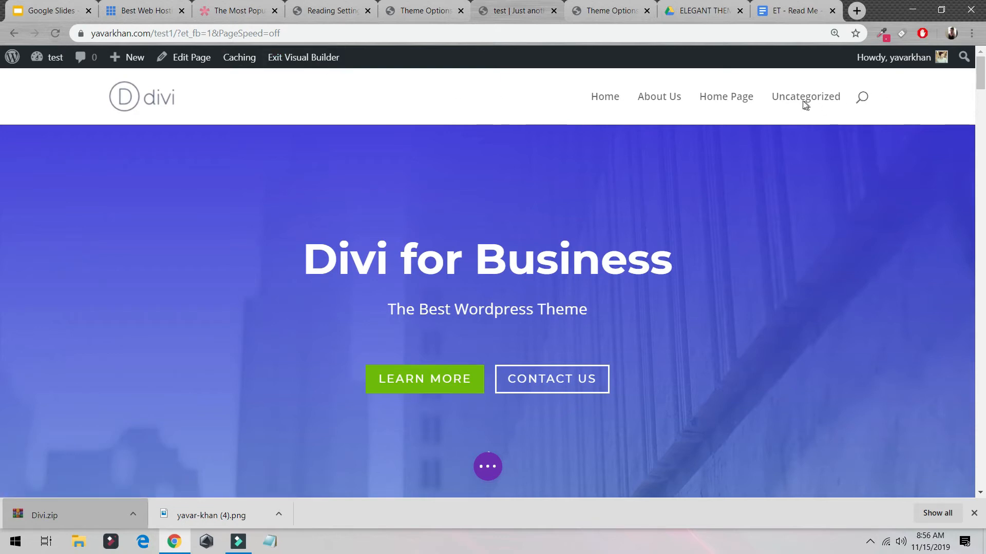
{"action": "left_click", "coordinate": [611, 11]}
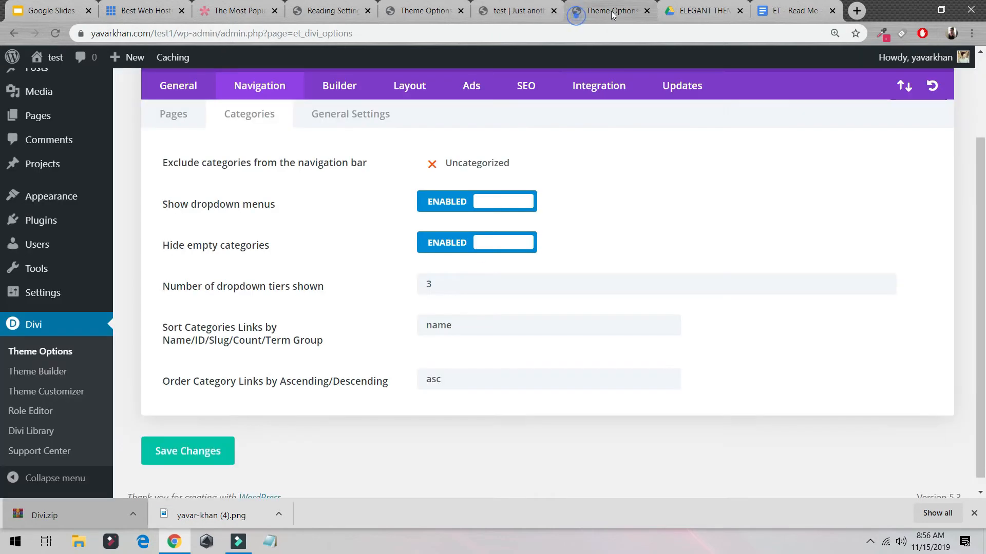
- Save the category navigation settings, reload the home page to check its navigation bar, and return to the Divi Theme Options
{"action": "left_click", "coordinate": [155, 454]}
{"action": "left_click", "coordinate": [422, 15]}
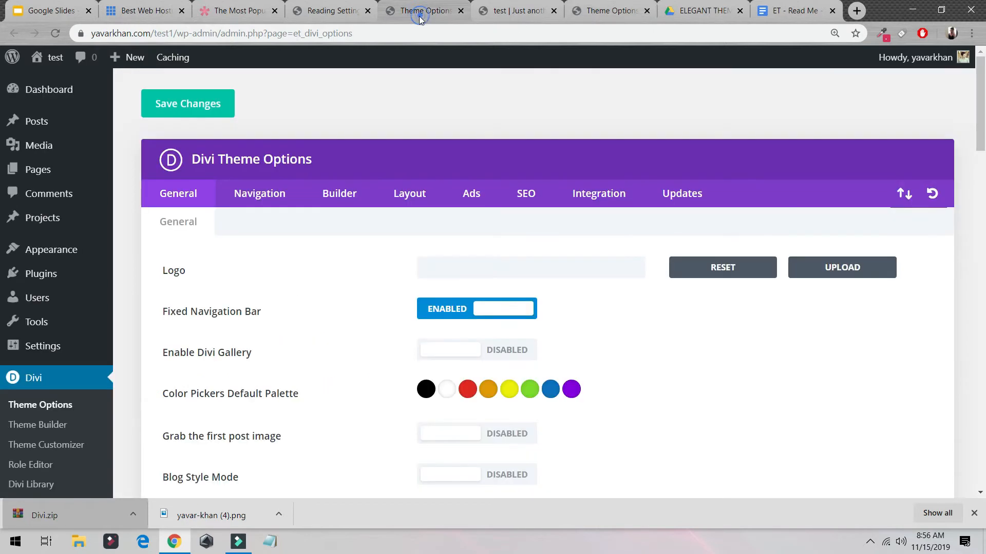
{"action": "left_click", "coordinate": [478, 15]}
{"action": "left_click", "coordinate": [54, 33]}
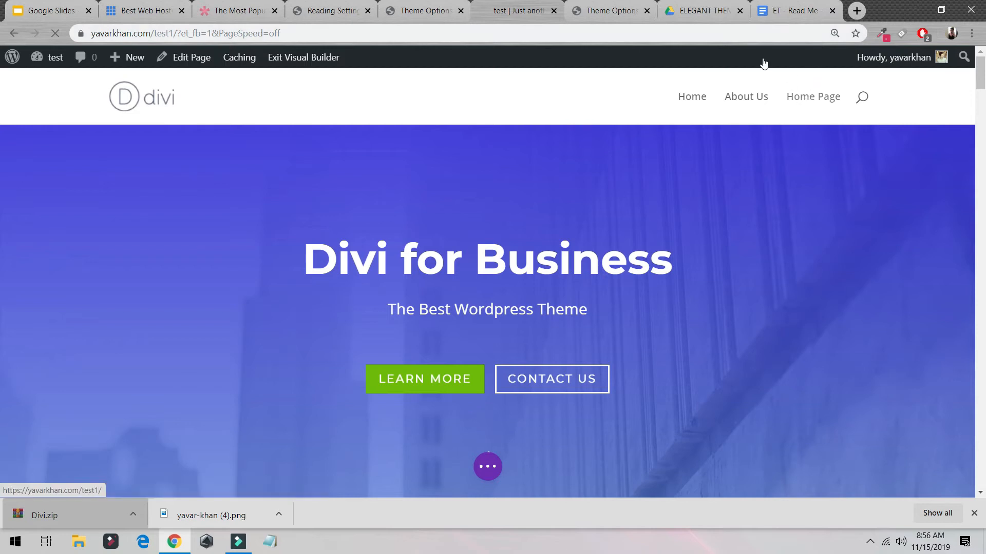
{"action": "left_click", "coordinate": [618, 14]}
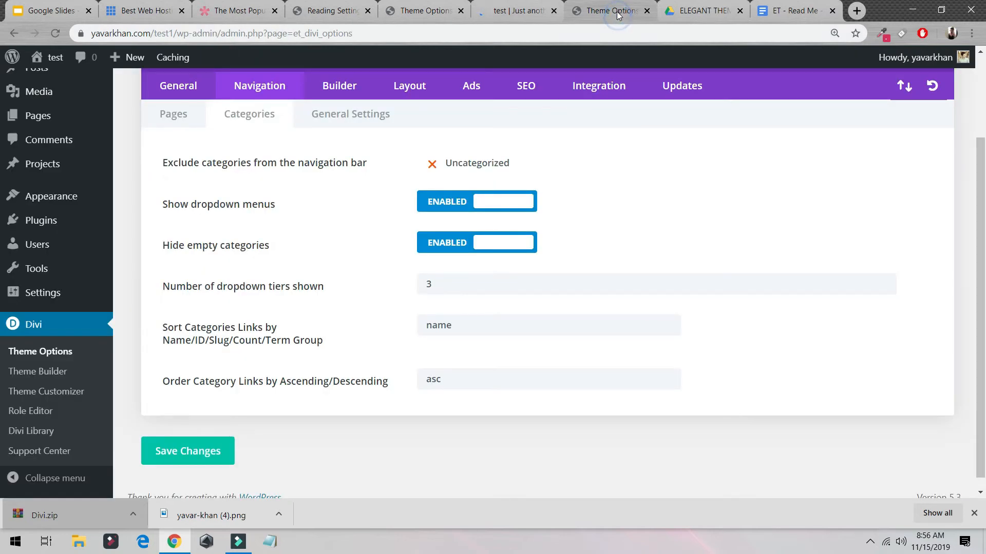
- Exclude Home Page from the navigation bar in the page navigation settings, save the changes, and go back to the home page
{"action": "left_click", "coordinate": [170, 114]}
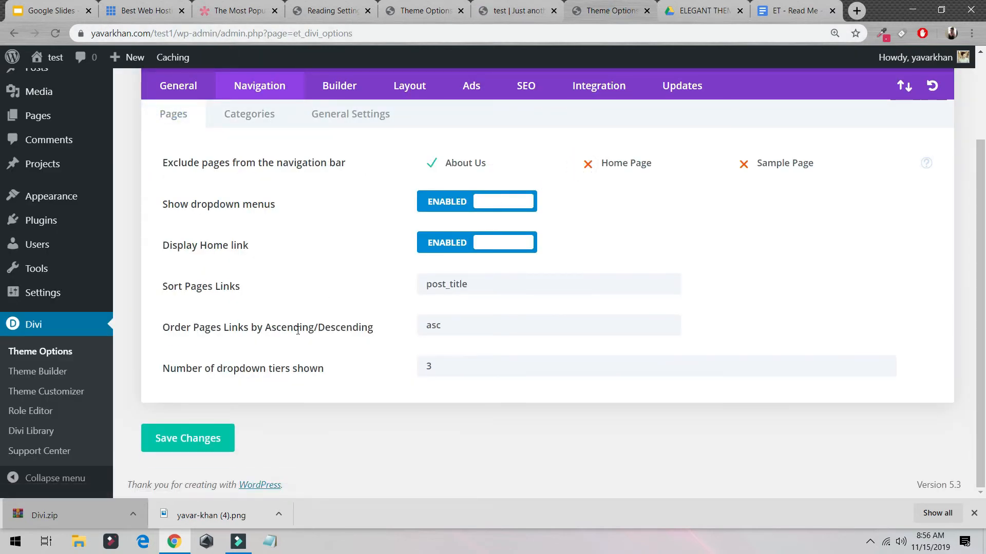
{"action": "left_click", "coordinate": [434, 11]}
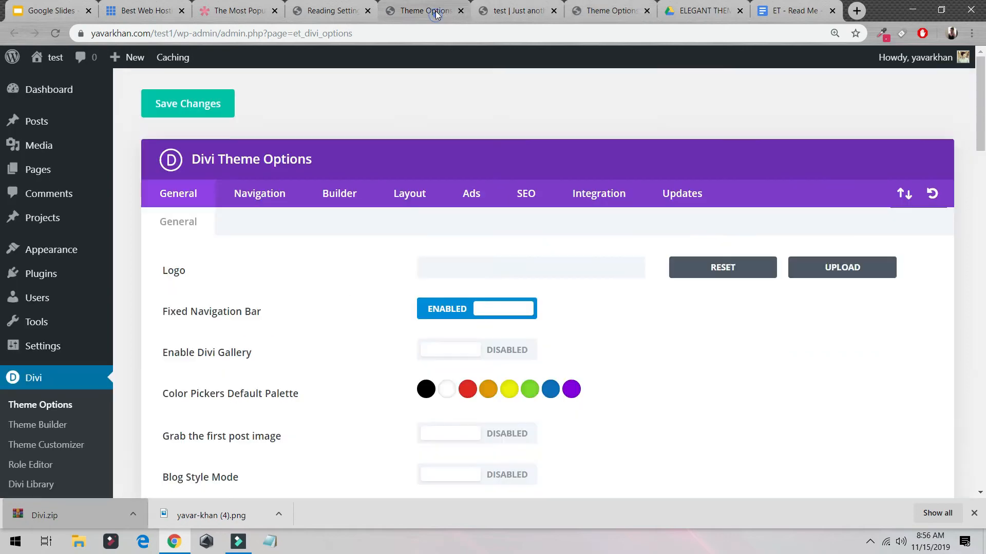
{"action": "left_click", "coordinate": [521, 10]}
{"action": "left_click", "coordinate": [592, 16]}
{"action": "left_click", "coordinate": [519, 10]}
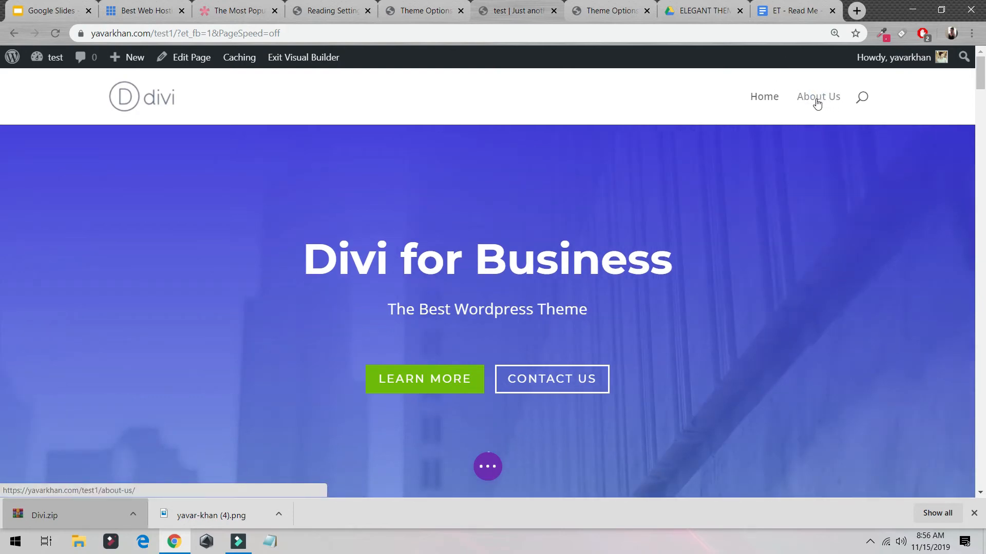
- Try the About Us link in the home page's navigation bar, and exit the Visual Builder
{"action": "left_click", "coordinate": [812, 102]}
{"action": "scroll", "coordinate": [698, 128], "scroll_direction": "down", "scroll_amount": 8}
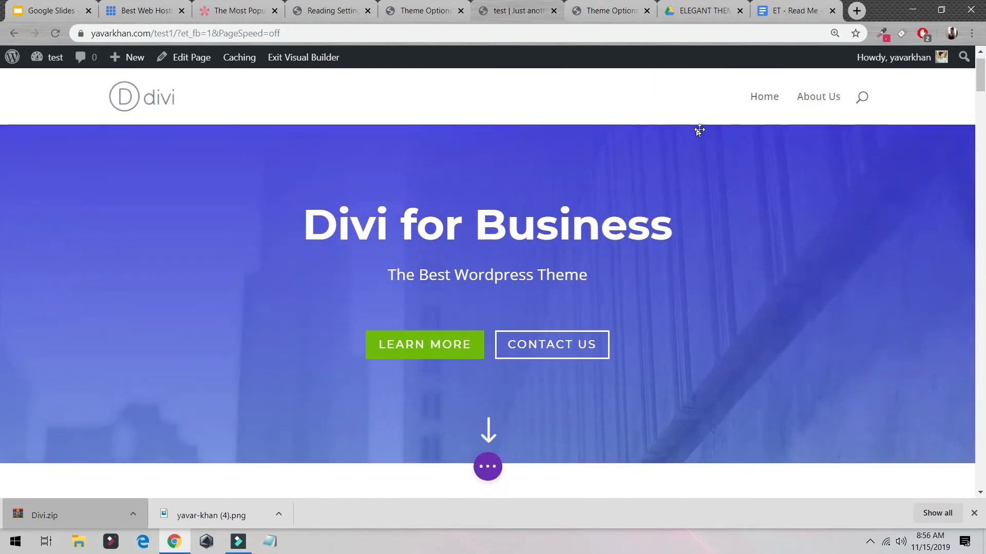
{"action": "scroll", "coordinate": [706, 131], "scroll_direction": "up", "scroll_amount": 8}
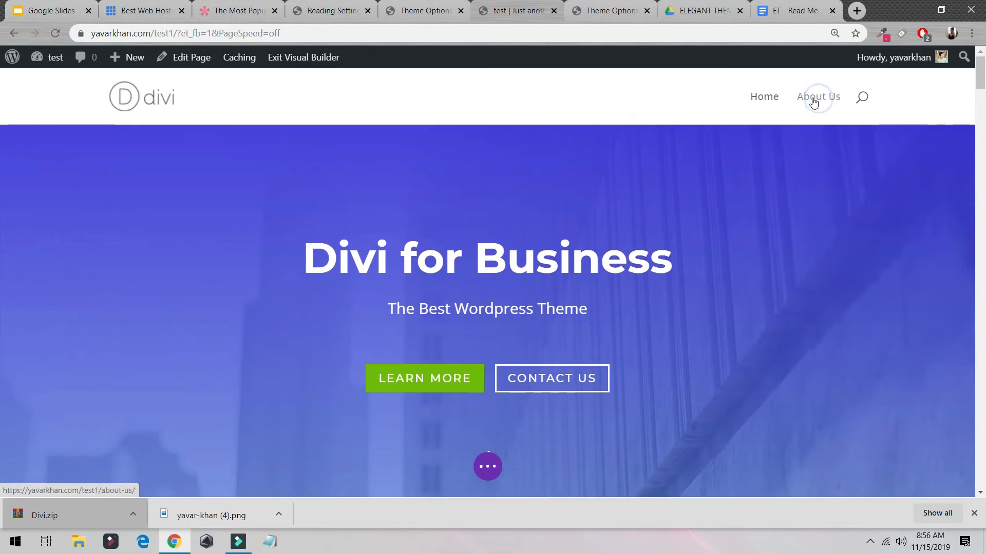
{"action": "left_click", "coordinate": [491, 468]}
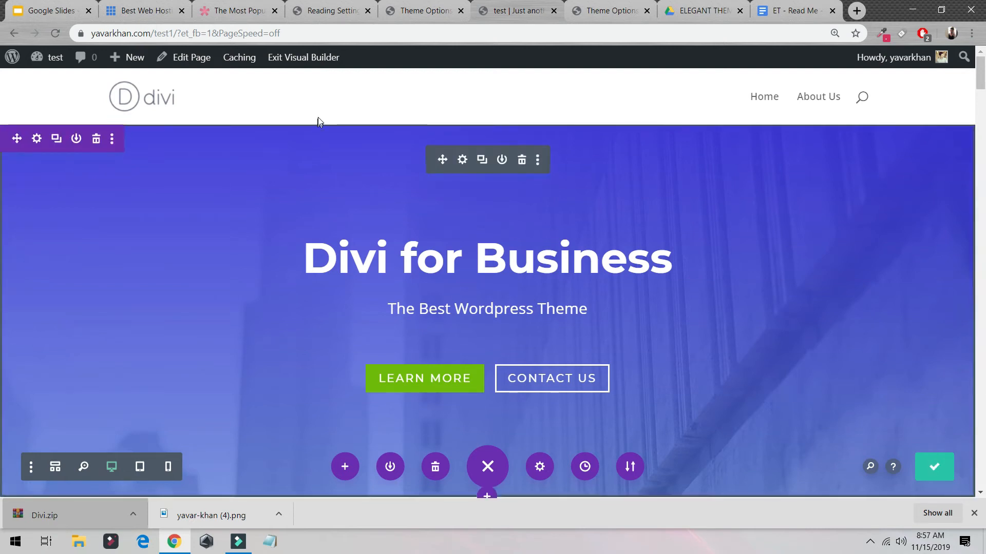
{"action": "left_click", "coordinate": [301, 59]}
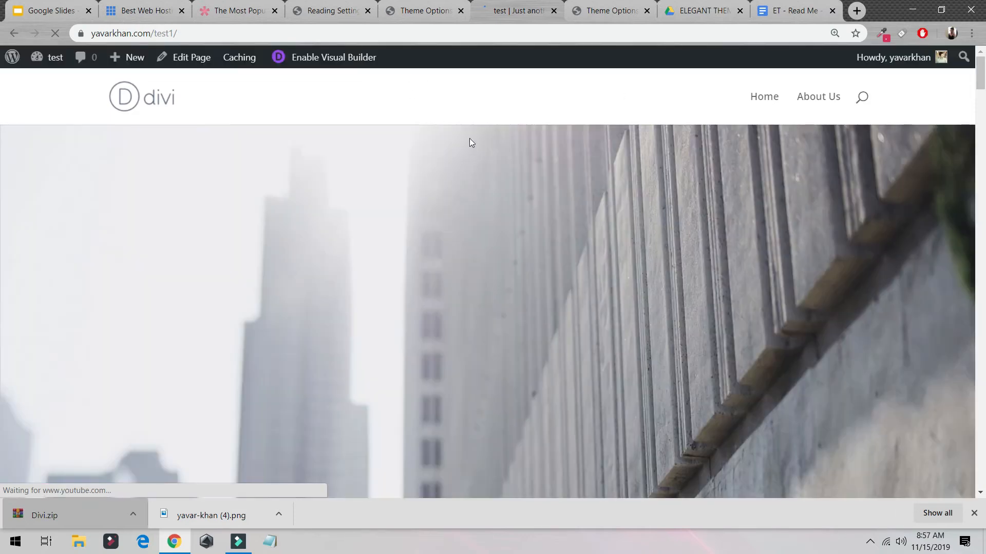
- Look over the published home page and open the About Us page from its navigation bar
{"action": "scroll", "coordinate": [469, 138], "scroll_direction": "down", "scroll_amount": 5}
{"action": "scroll", "coordinate": [486, 163], "scroll_direction": "up", "scroll_amount": 5}
{"action": "scroll", "coordinate": [487, 162], "scroll_direction": "down", "scroll_amount": 4}
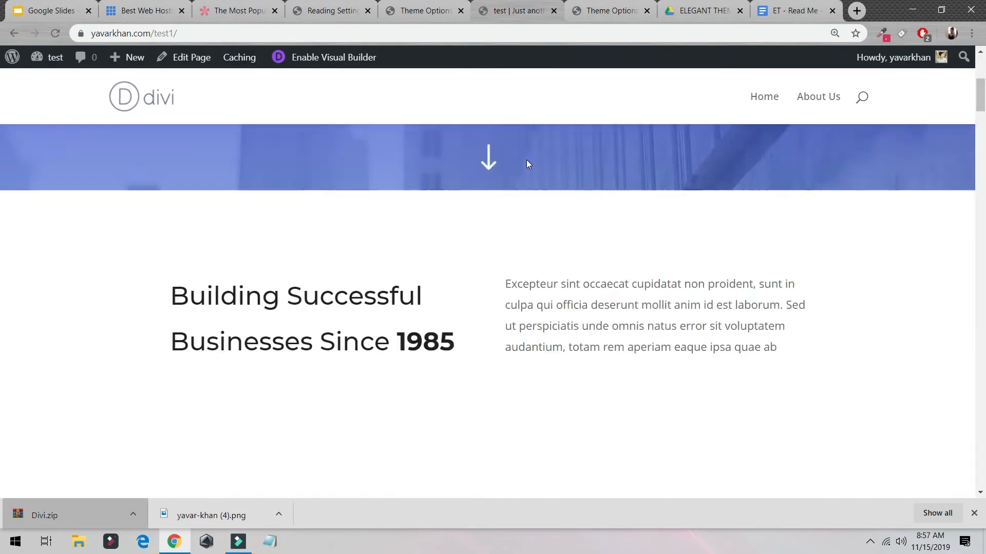
{"action": "scroll", "coordinate": [528, 167], "scroll_direction": "down", "scroll_amount": 2}
{"action": "scroll", "coordinate": [541, 177], "scroll_direction": "up", "scroll_amount": 8}
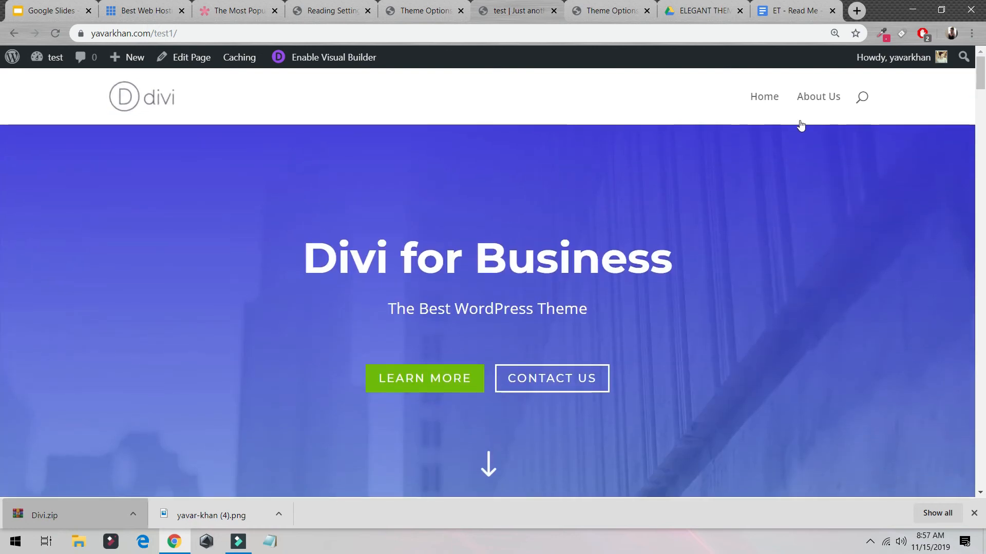
{"action": "left_click", "coordinate": [822, 106]}
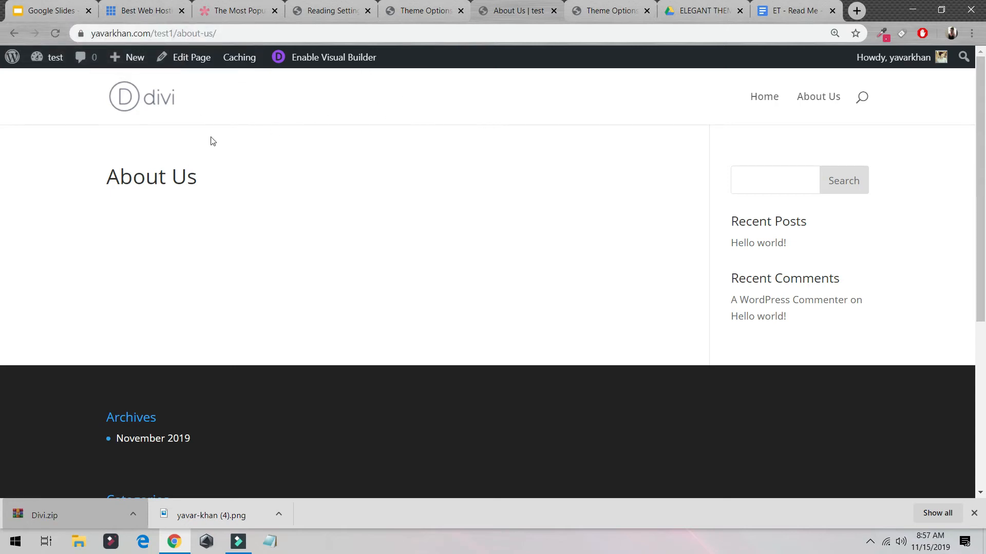
- Enable the Visual Builder on the About Us page and select the About layout from the premade Agency layout pack
{"action": "left_click", "coordinate": [309, 62]}
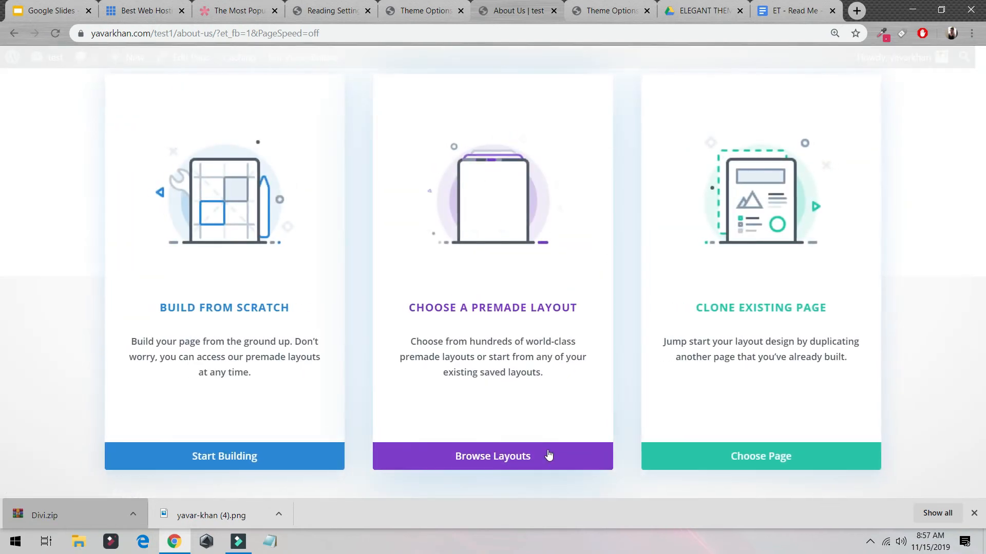
{"action": "left_click", "coordinate": [547, 452]}
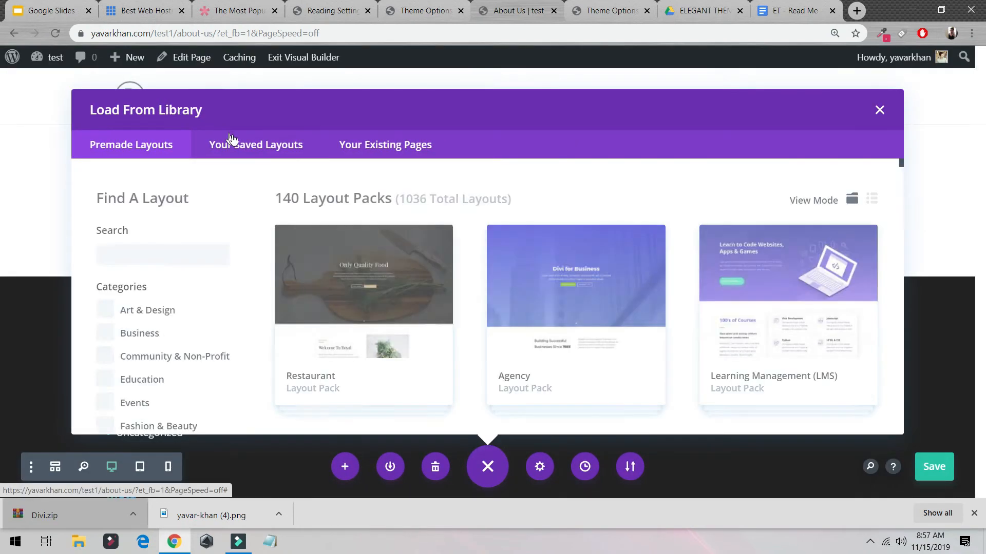
{"action": "left_click", "coordinate": [539, 257]}
{"action": "scroll", "coordinate": [635, 323], "scroll_direction": "down", "scroll_amount": 3}
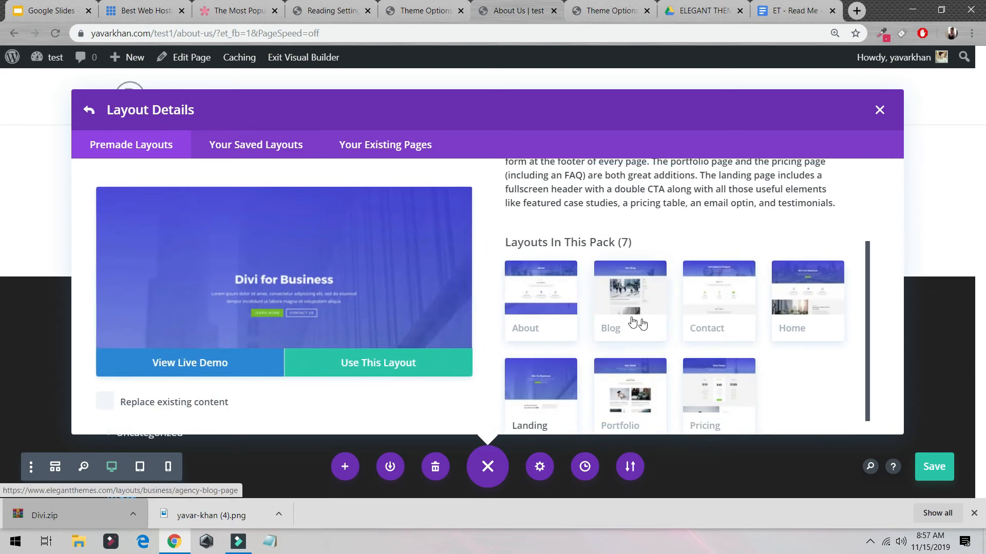
{"action": "left_click", "coordinate": [533, 311]}
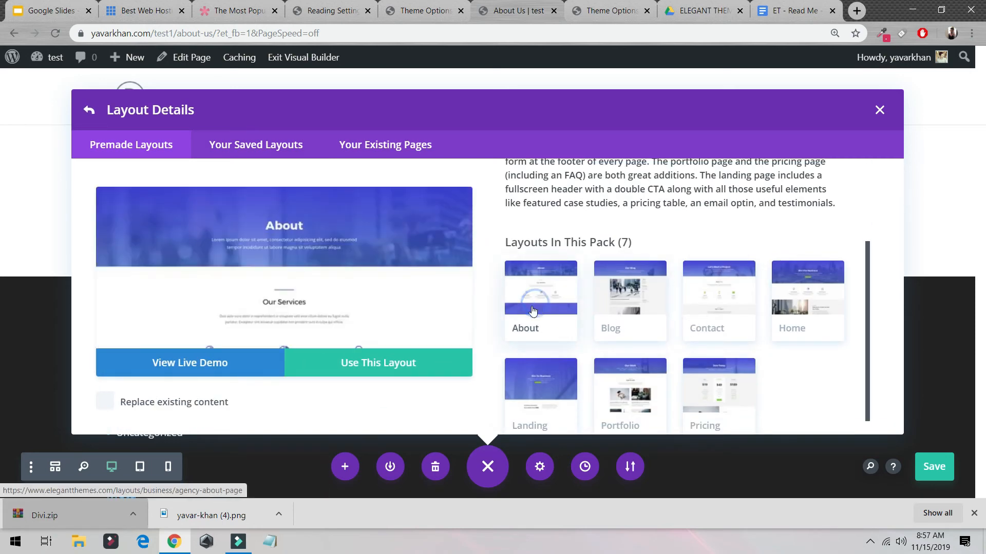
- View the live demo of the Agency About layout, and return to the layout details of the About Us page
{"action": "left_click", "coordinate": [208, 362]}
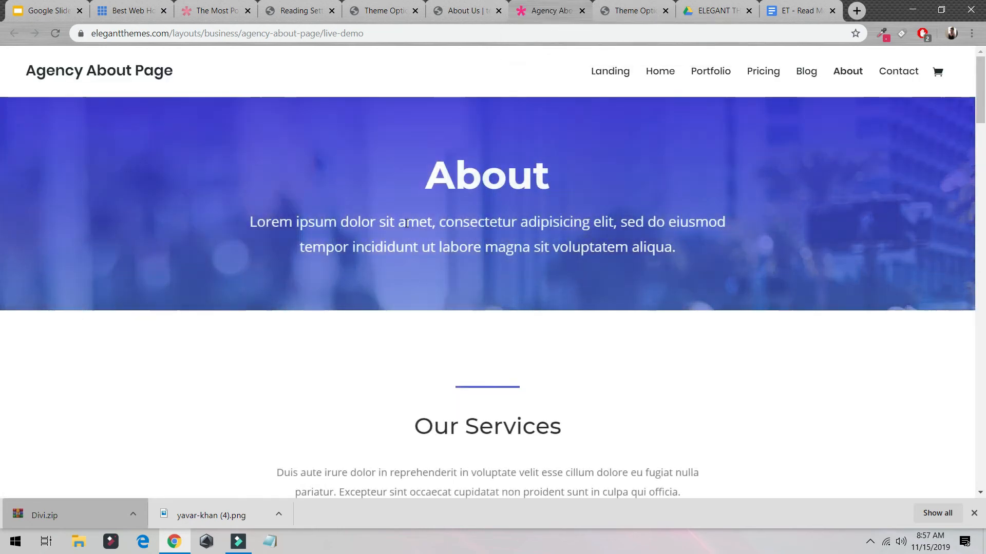
{"action": "scroll", "coordinate": [406, 228], "scroll_direction": "down", "scroll_amount": 10}
{"action": "scroll", "coordinate": [407, 233], "scroll_direction": "up", "scroll_amount": 10}
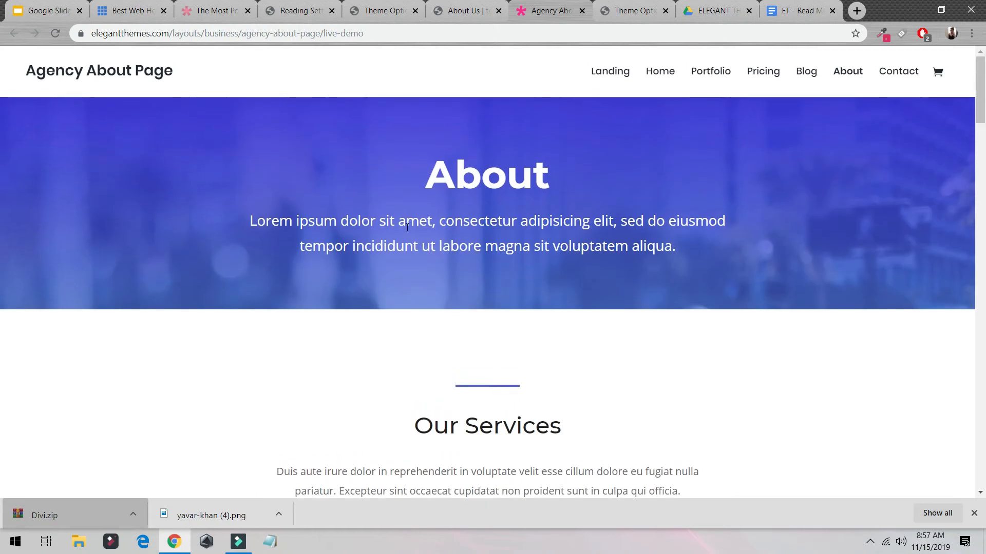
{"action": "left_click", "coordinate": [440, 15]}
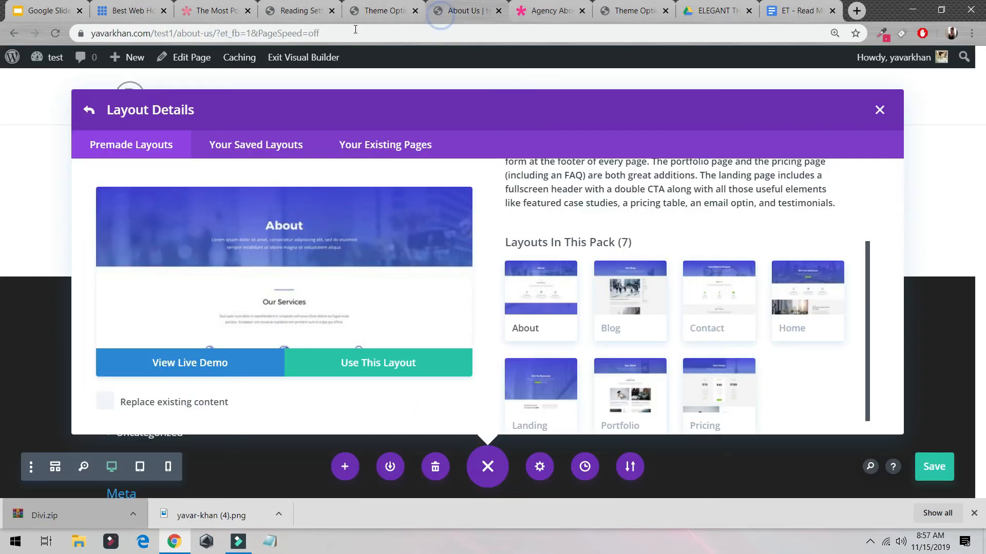
- Import the Agency About layout into the About Us page and close the live demo
{"action": "left_click", "coordinate": [397, 362]}
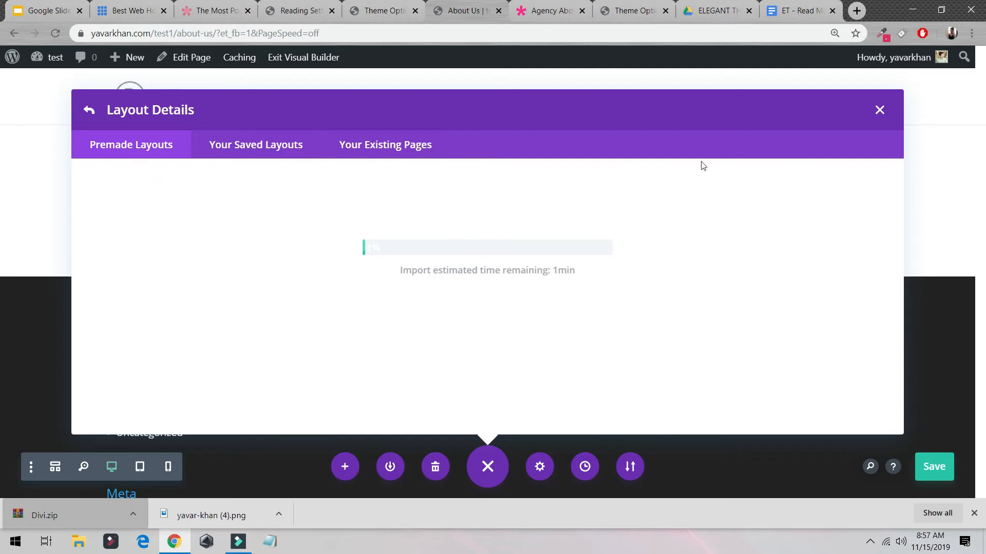
{"action": "left_click", "coordinate": [554, 10]}
{"action": "left_click", "coordinate": [581, 11]}
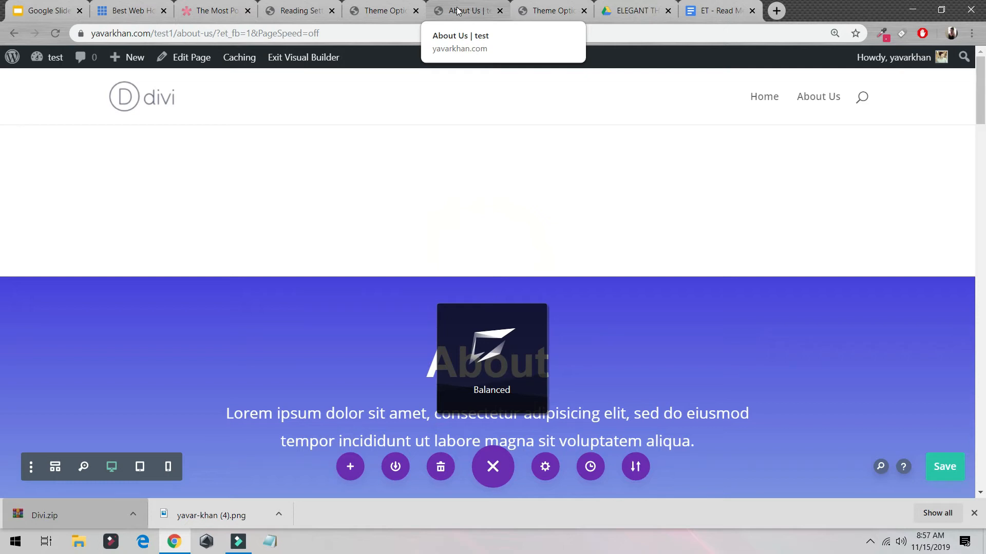
- Delete the empty section above the About header, save the page, and review its content
{"action": "scroll", "coordinate": [671, 273], "scroll_direction": "down", "scroll_amount": 5}
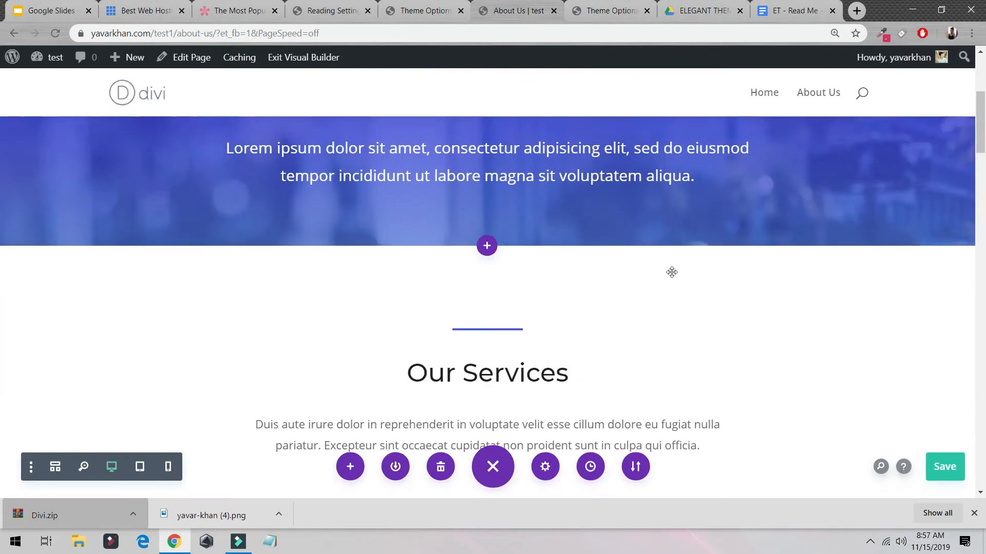
{"action": "scroll", "coordinate": [672, 272], "scroll_direction": "up", "scroll_amount": 5}
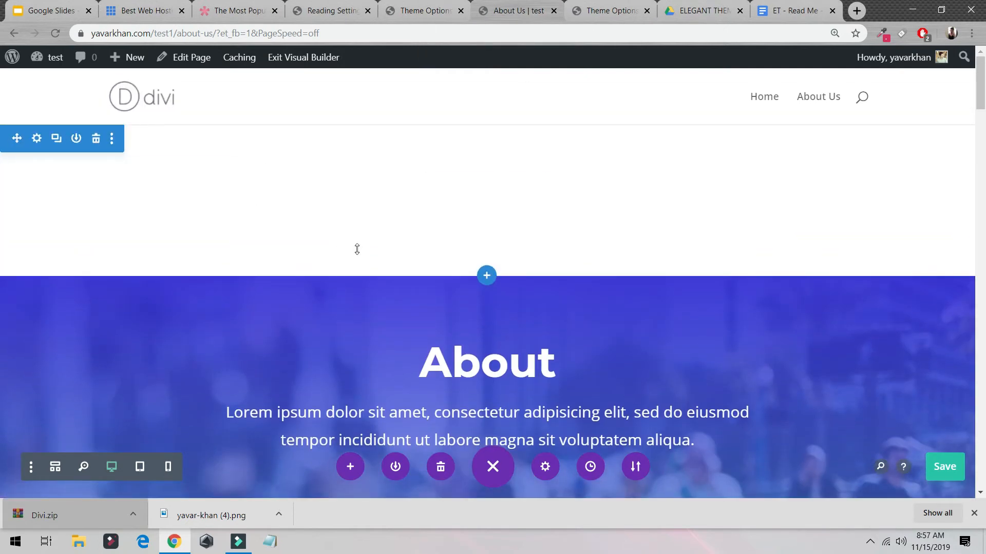
{"action": "left_click", "coordinate": [222, 180]}
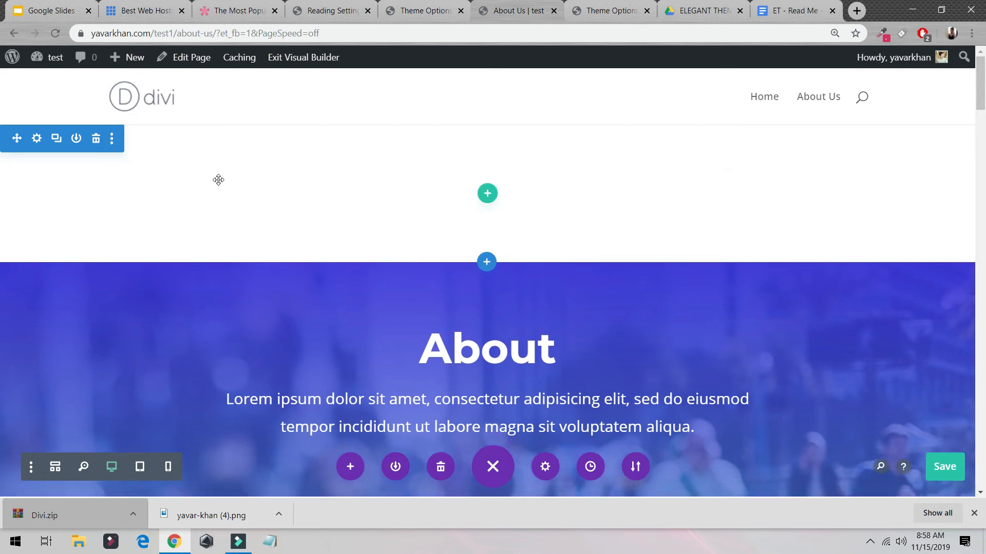
{"action": "left_click", "coordinate": [96, 144]}
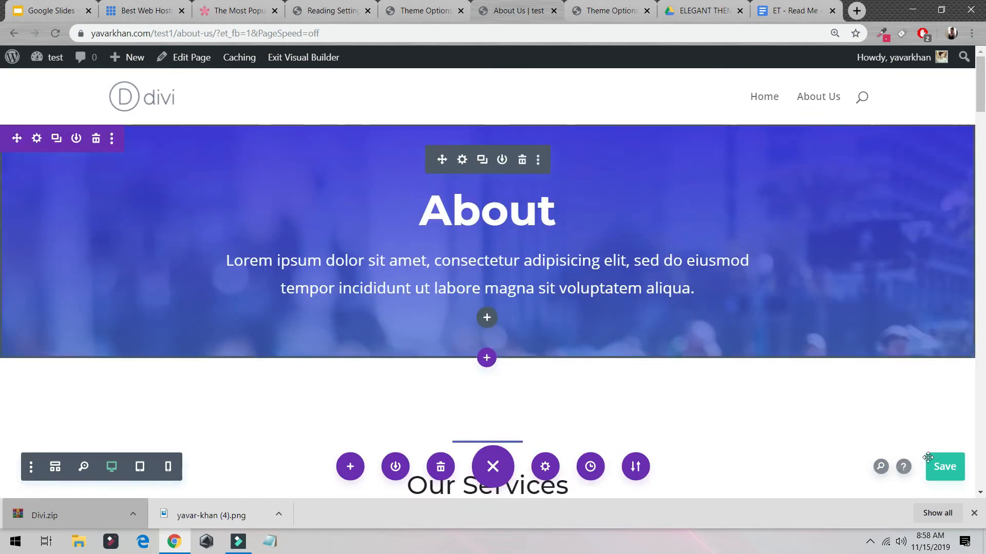
{"action": "scroll", "coordinate": [554, 310], "scroll_direction": "down", "scroll_amount": 10}
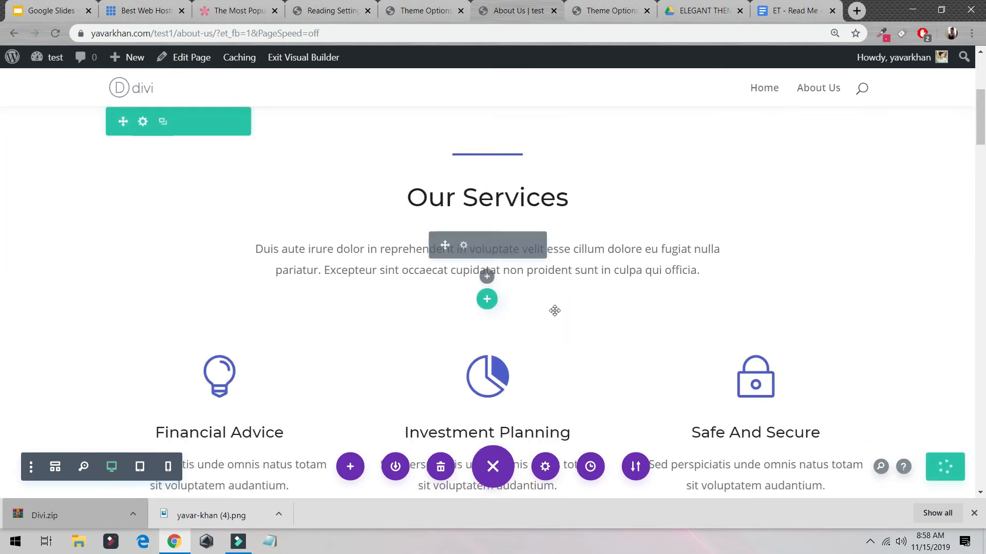
{"action": "scroll", "coordinate": [518, 286], "scroll_direction": "up", "scroll_amount": 5}
{"action": "scroll", "coordinate": [518, 286], "scroll_direction": "up", "scroll_amount": 3}
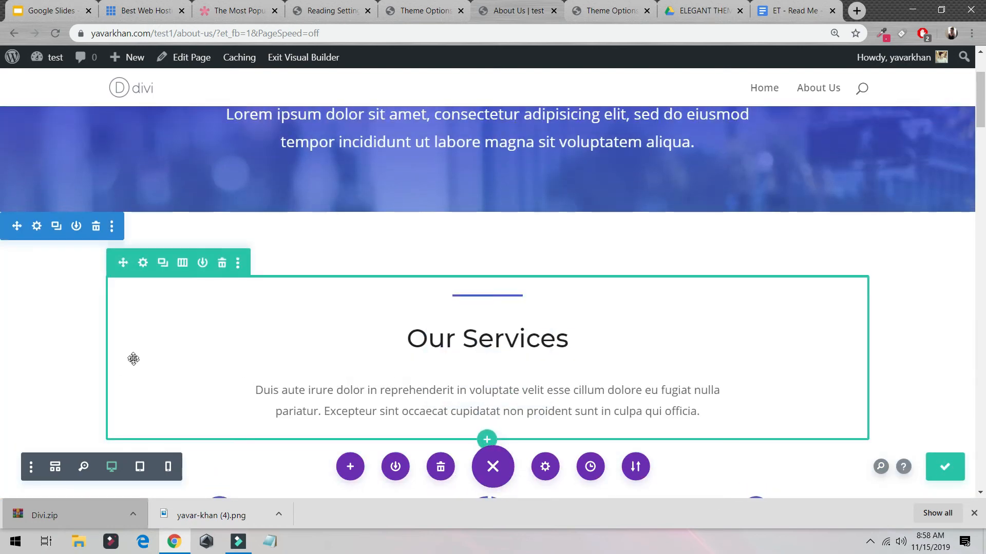
- Open the bookmarked YouTube channel in a new tab and look through its videos for the free logo tutorials
{"action": "left_click", "coordinate": [444, 7]}
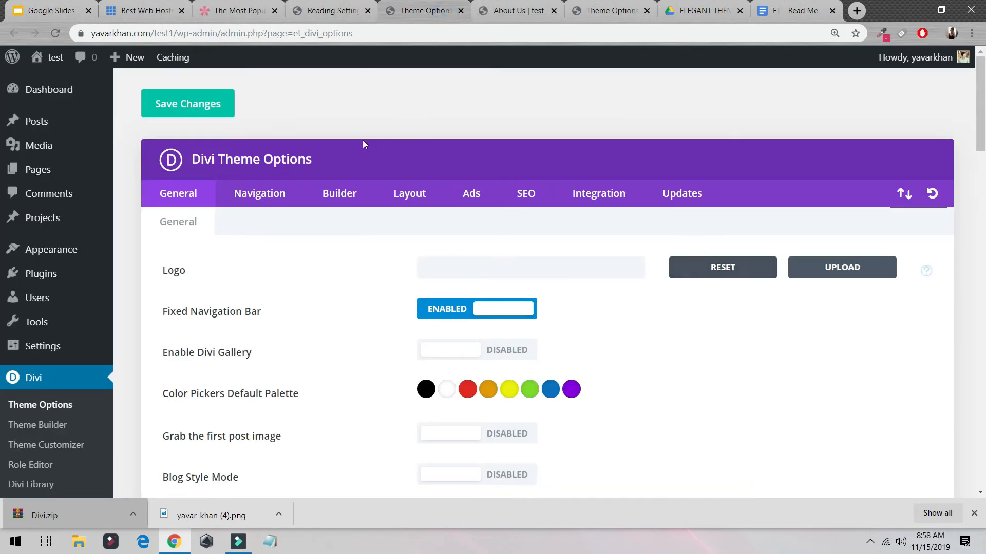
{"action": "left_click", "coordinate": [855, 14]}
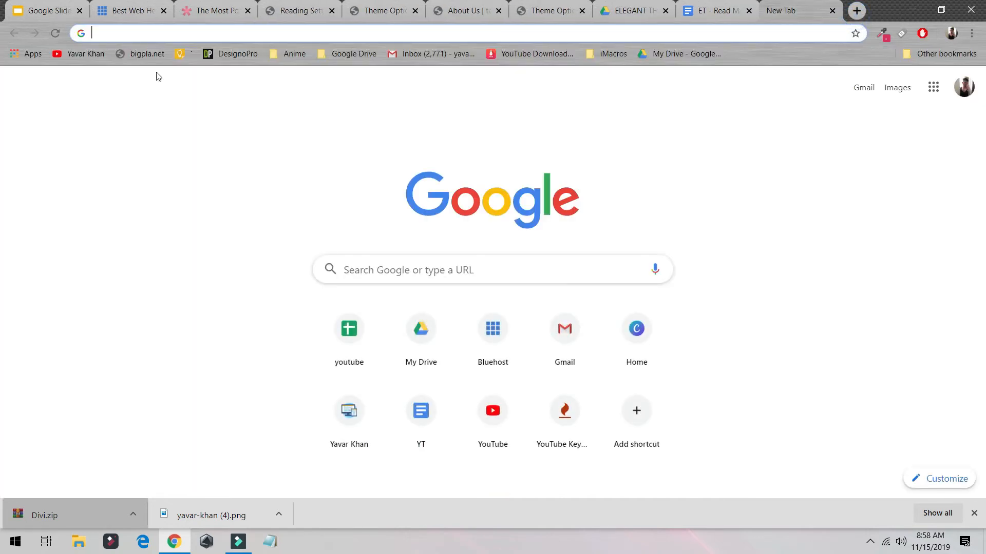
{"action": "left_click", "coordinate": [77, 53]}
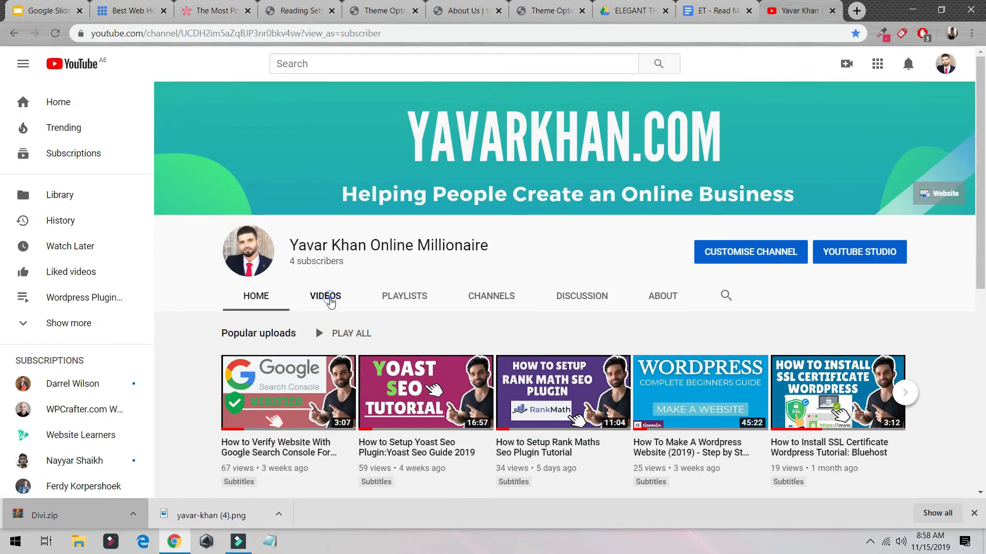
{"action": "left_click", "coordinate": [330, 295]}
{"action": "scroll", "coordinate": [581, 195], "scroll_direction": "down", "scroll_amount": 8}
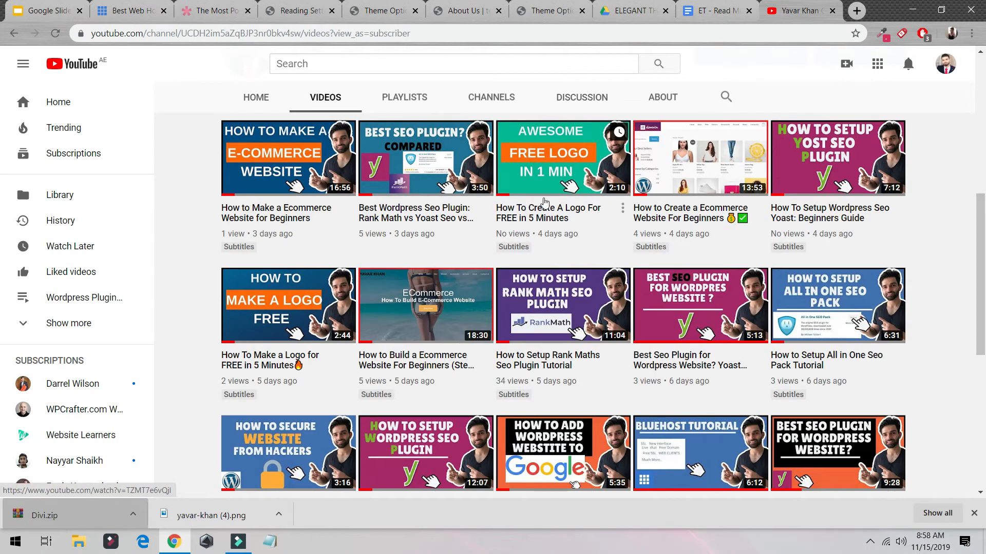
- Upload the logo PNG from Downloads in Divi Theme Options, set it as the site logo, and save the changes
{"action": "left_click", "coordinate": [293, 10]}
{"action": "left_click", "coordinate": [385, 11]}
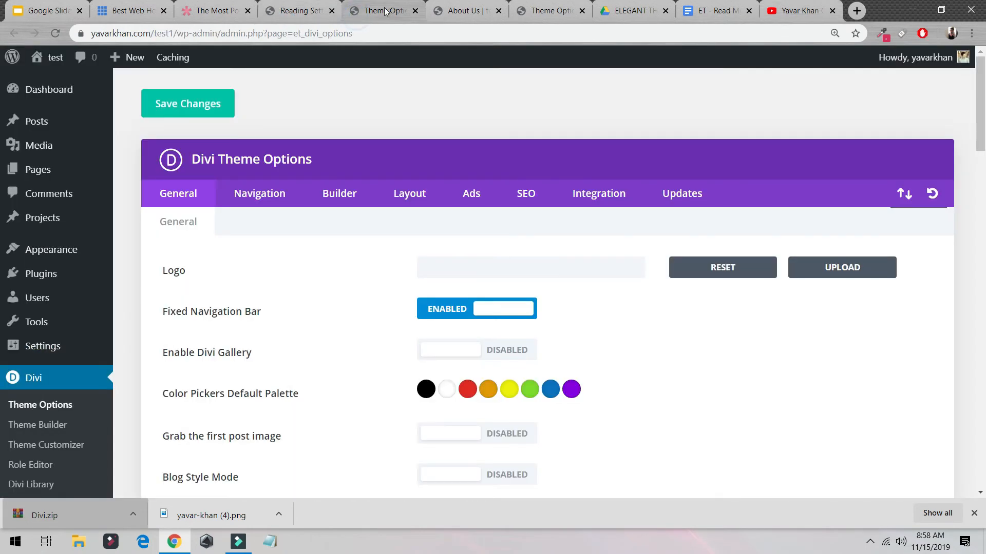
{"action": "left_click", "coordinate": [842, 265]}
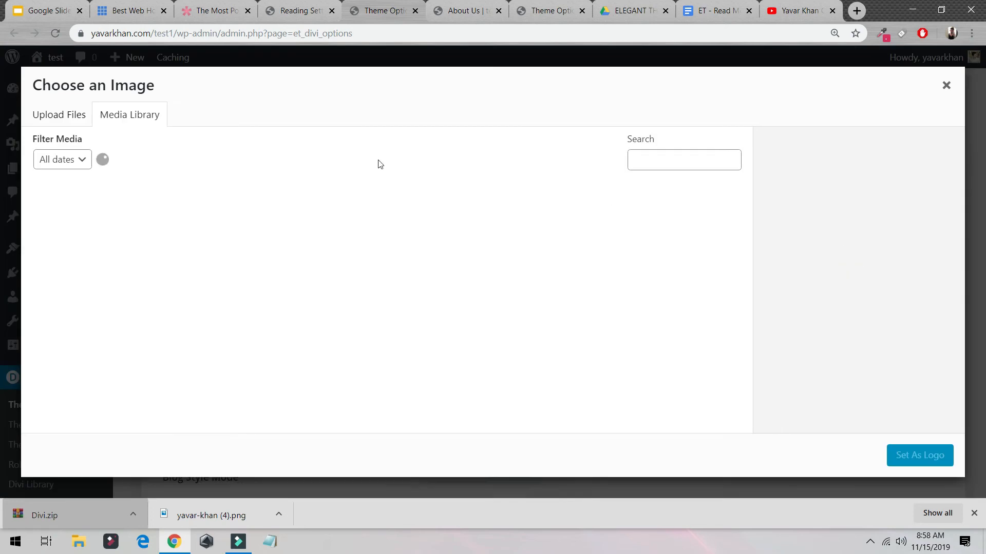
{"action": "left_click", "coordinate": [49, 113]}
{"action": "left_click", "coordinate": [511, 288]}
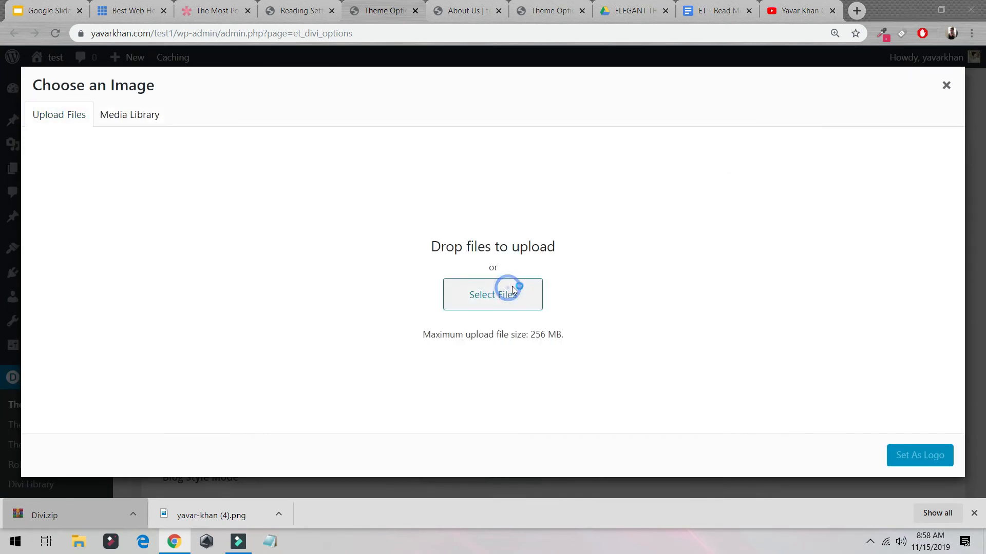
{"action": "left_click", "coordinate": [57, 111]}
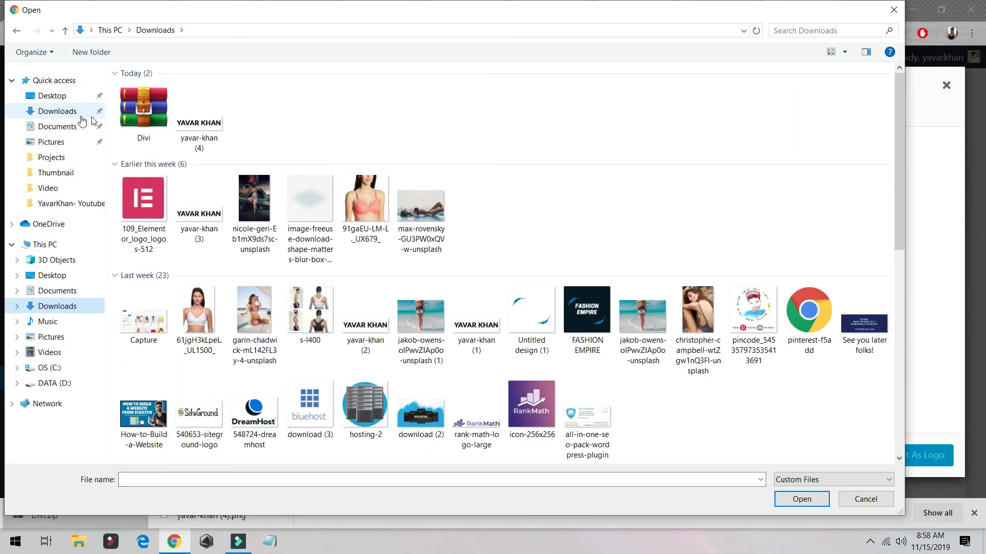
{"action": "left_click", "coordinate": [203, 130]}
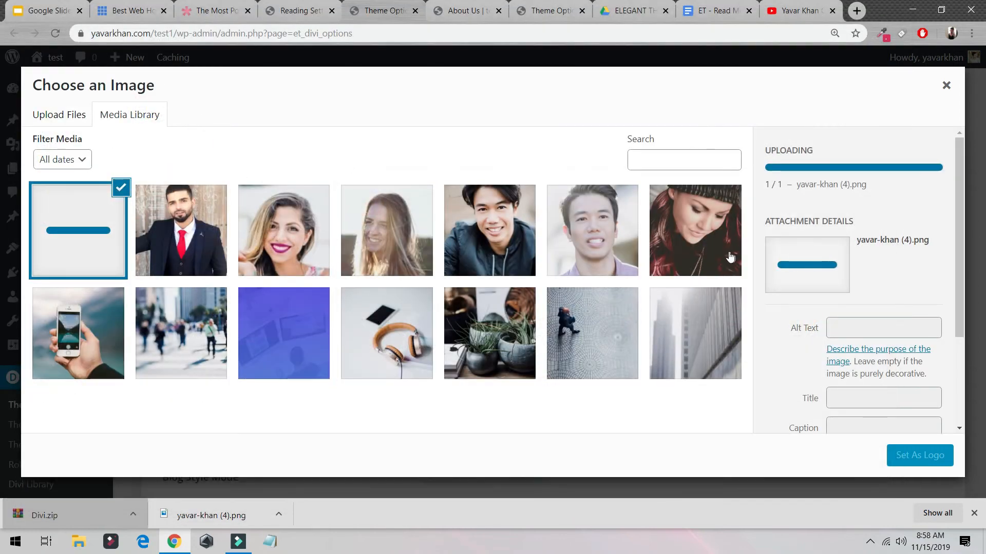
{"action": "left_click", "coordinate": [921, 455]}
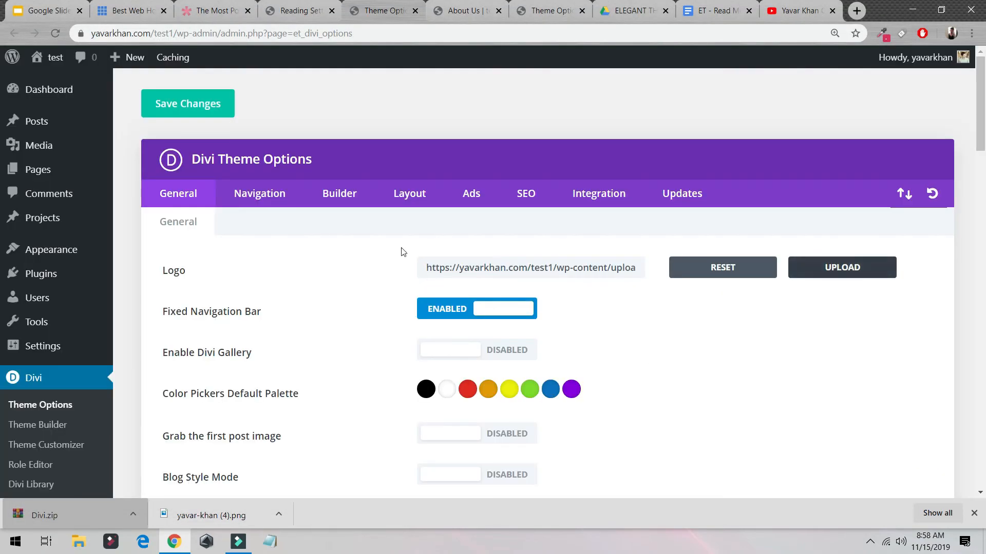
{"action": "scroll", "coordinate": [423, 344], "scroll_direction": "down", "scroll_amount": 20}
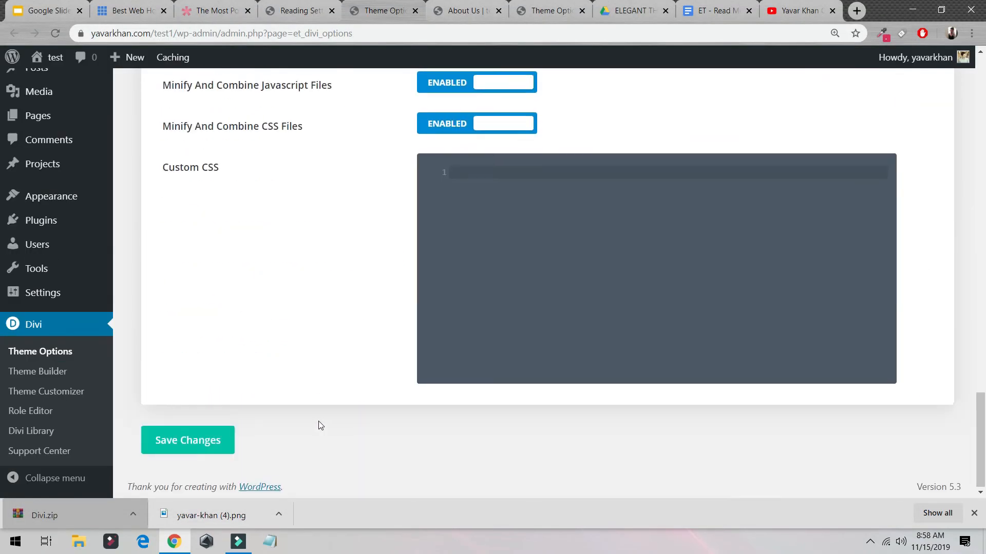
{"action": "left_click", "coordinate": [231, 438]}
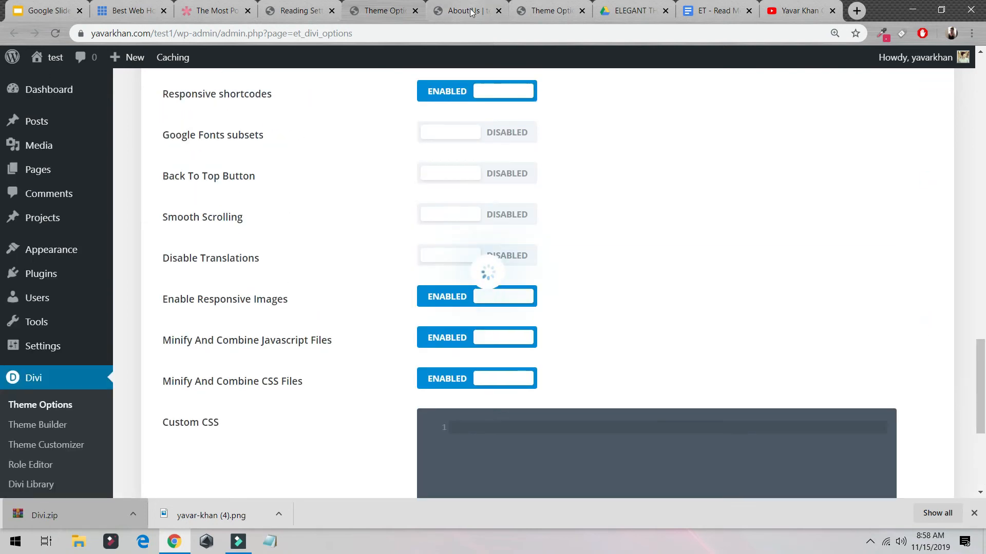
- Exit the Visual Builder on the About Us page and open the site's home page to check the logo
{"action": "key", "text": "ctrl+Tab"}
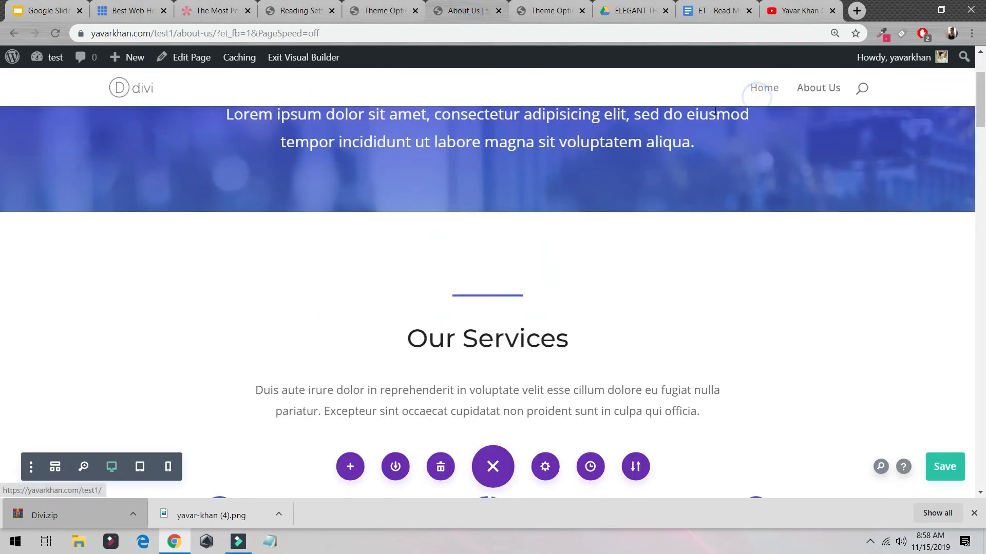
{"action": "scroll", "coordinate": [454, 273], "scroll_direction": "up", "scroll_amount": 3}
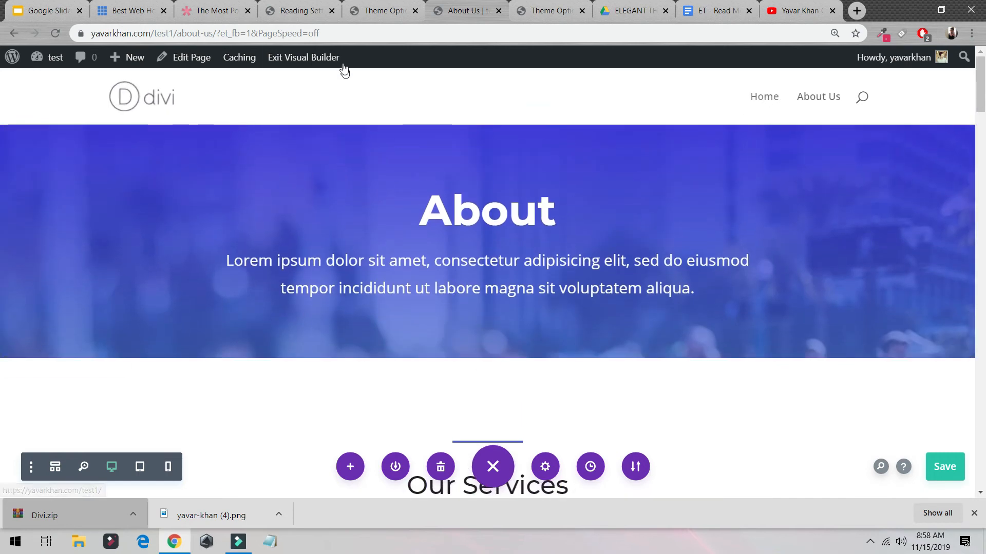
{"action": "left_click", "coordinate": [314, 59]}
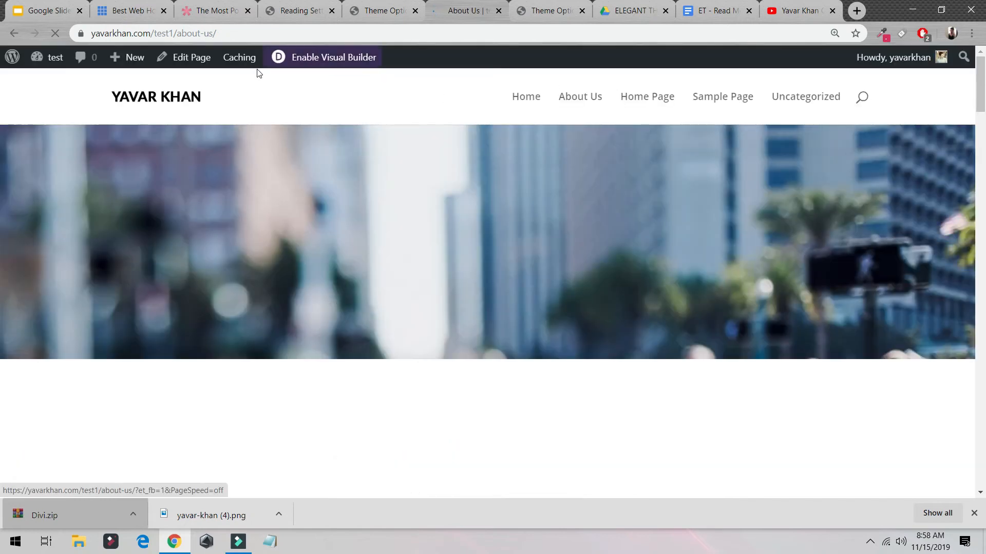
{"action": "left_click", "coordinate": [177, 107]}
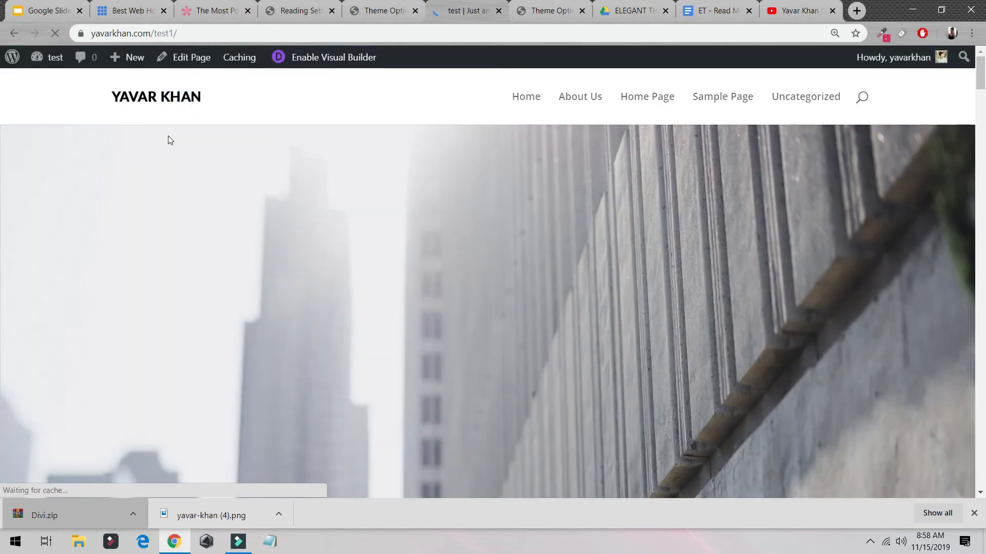
{"action": "left_click", "coordinate": [362, 10]}
{"action": "scroll", "coordinate": [411, 189], "scroll_direction": "up", "scroll_amount": 15}
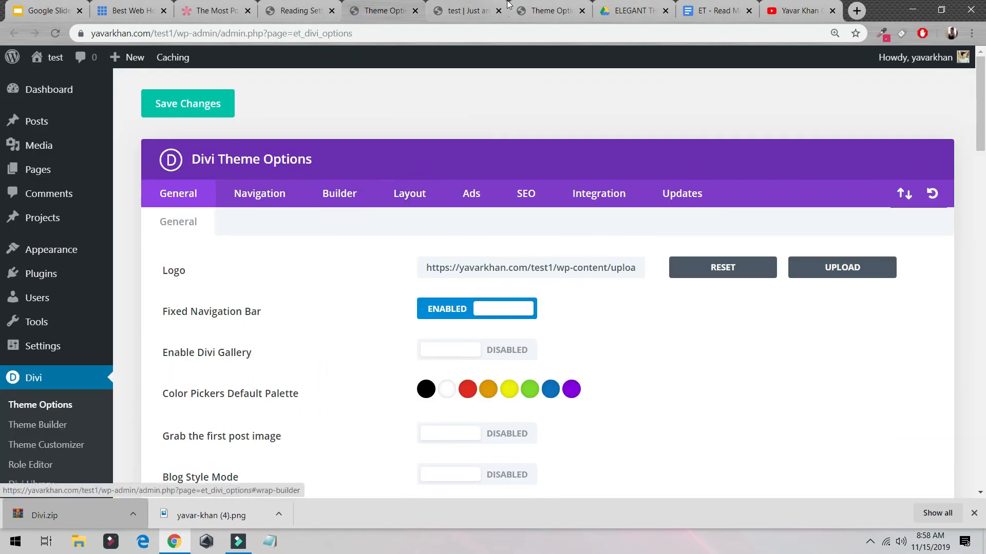
{"action": "left_click", "coordinate": [458, 11]}
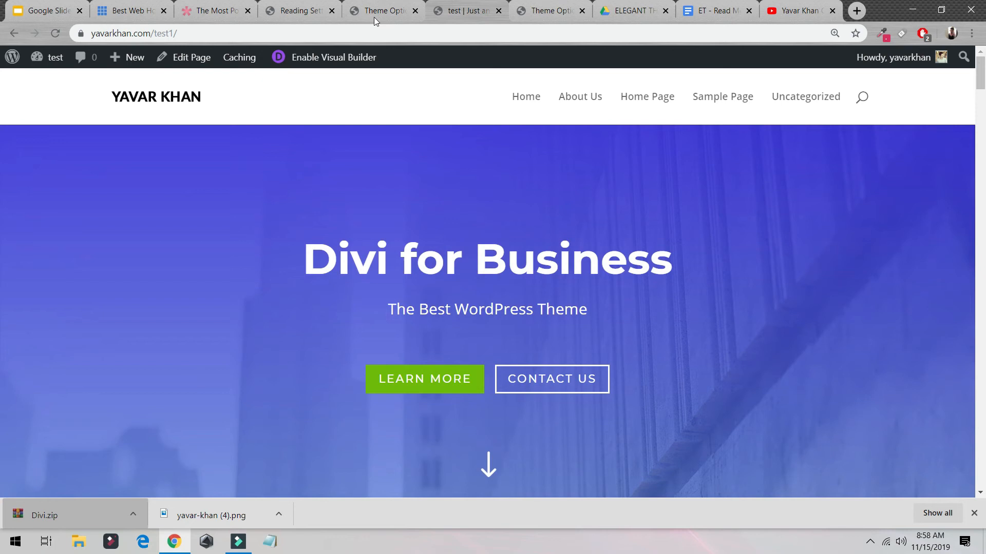
- Exclude Sample Page and the Uncategorized category from the navigation bar in Divi Theme Options, and save the changes
{"action": "left_click", "coordinate": [384, 12]}
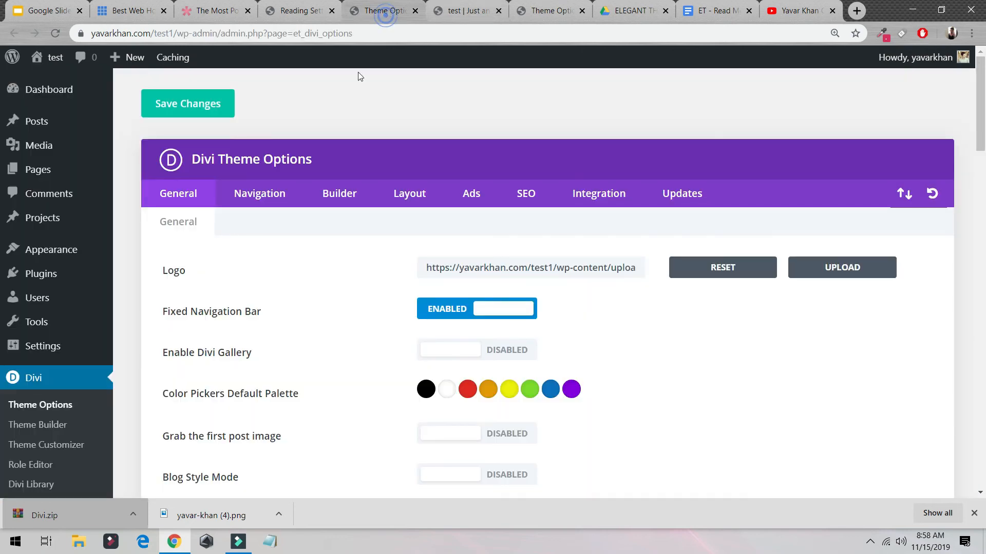
{"action": "left_click", "coordinate": [250, 198]}
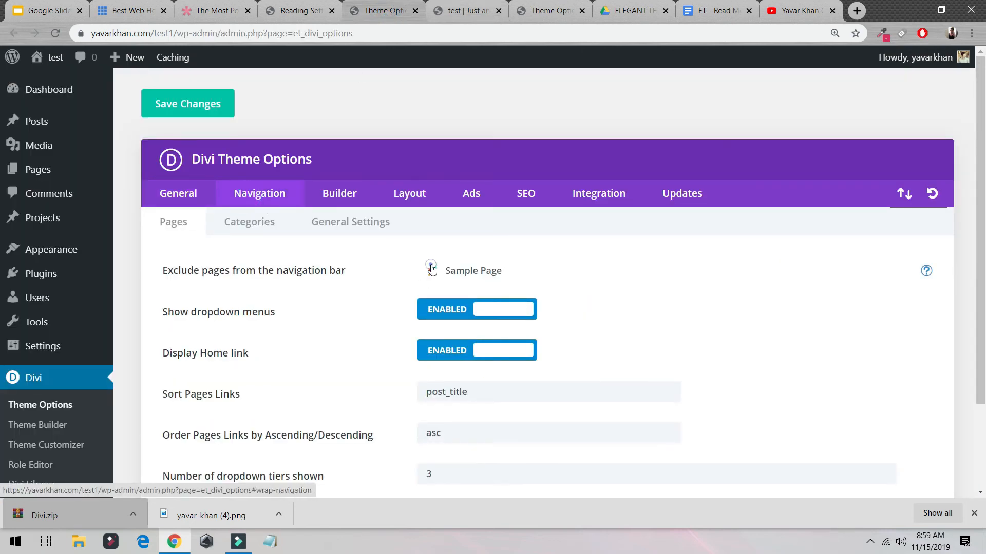
{"action": "left_click", "coordinate": [250, 221]}
{"action": "left_click", "coordinate": [345, 226]}
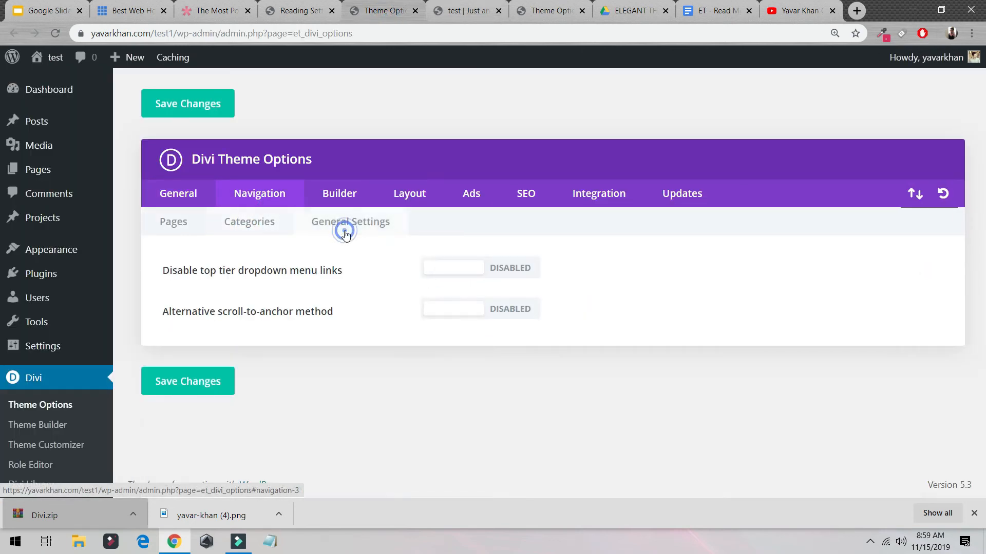
{"action": "left_click", "coordinate": [148, 196]}
{"action": "left_click", "coordinate": [266, 191]}
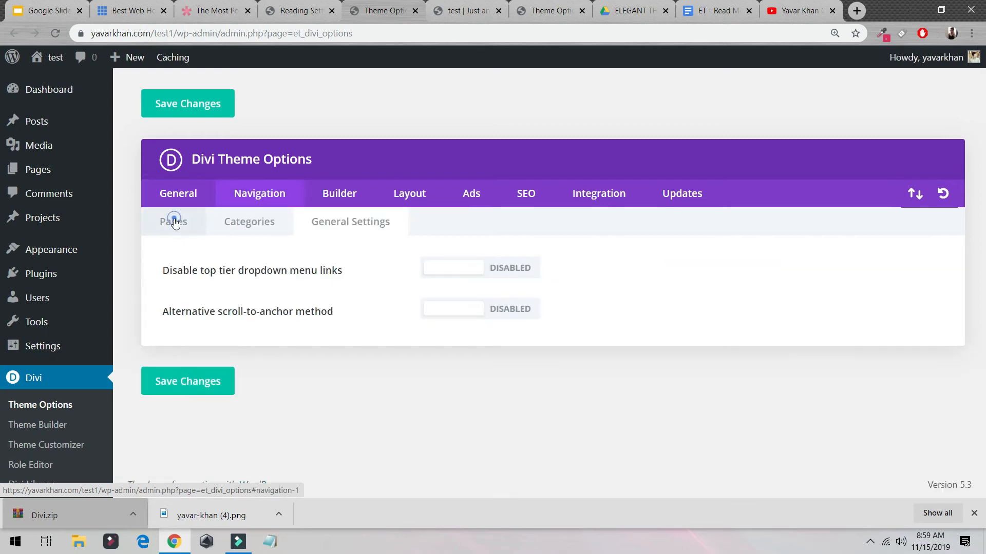
{"action": "left_click", "coordinate": [173, 222]}
{"action": "scroll", "coordinate": [256, 272], "scroll_direction": "down", "scroll_amount": 1}
{"action": "scroll", "coordinate": [216, 205], "scroll_direction": "up", "scroll_amount": 1}
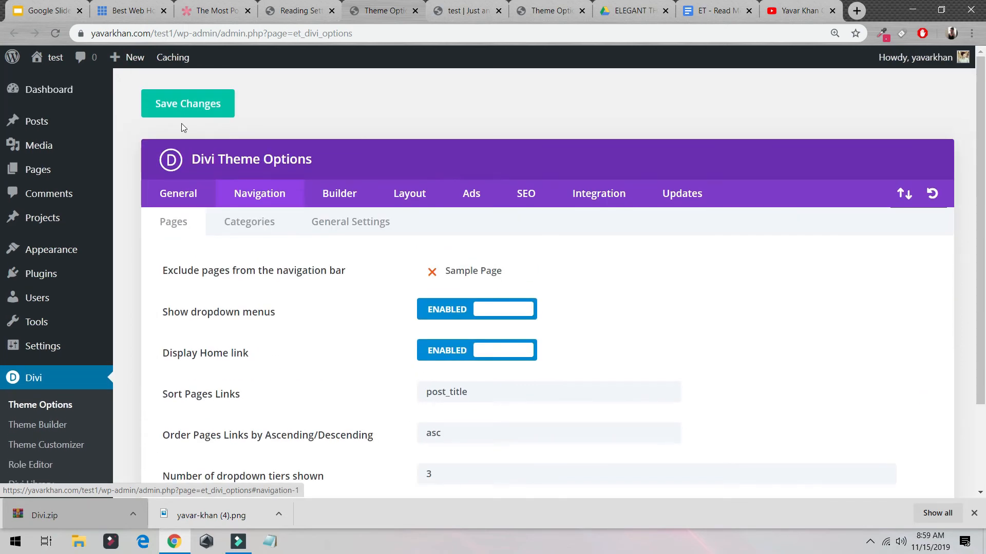
{"action": "left_click", "coordinate": [204, 104]}
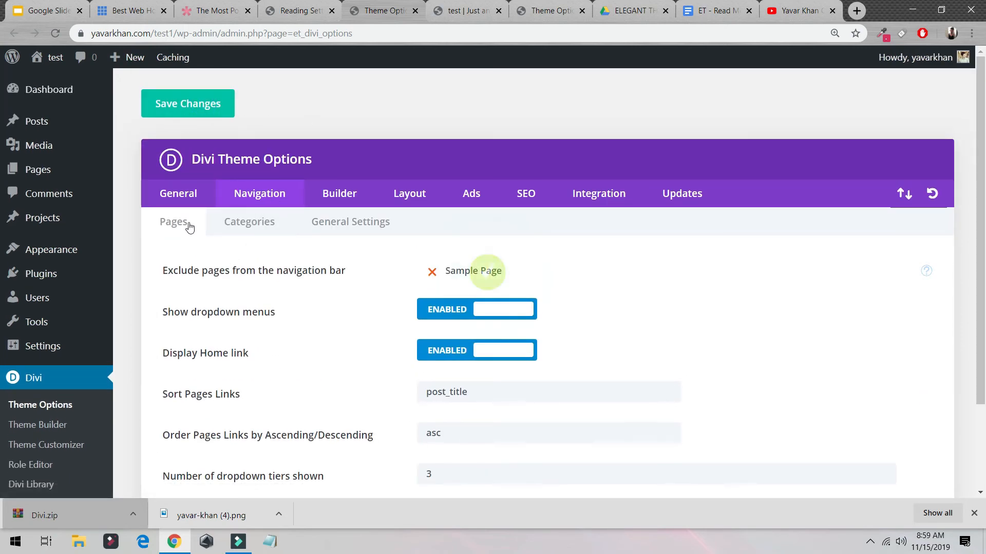
- Look through the remaining Divi navigation options and reload the home page to check its navigation bar
{"action": "left_click", "coordinate": [242, 222]}
{"action": "left_click", "coordinate": [317, 221]}
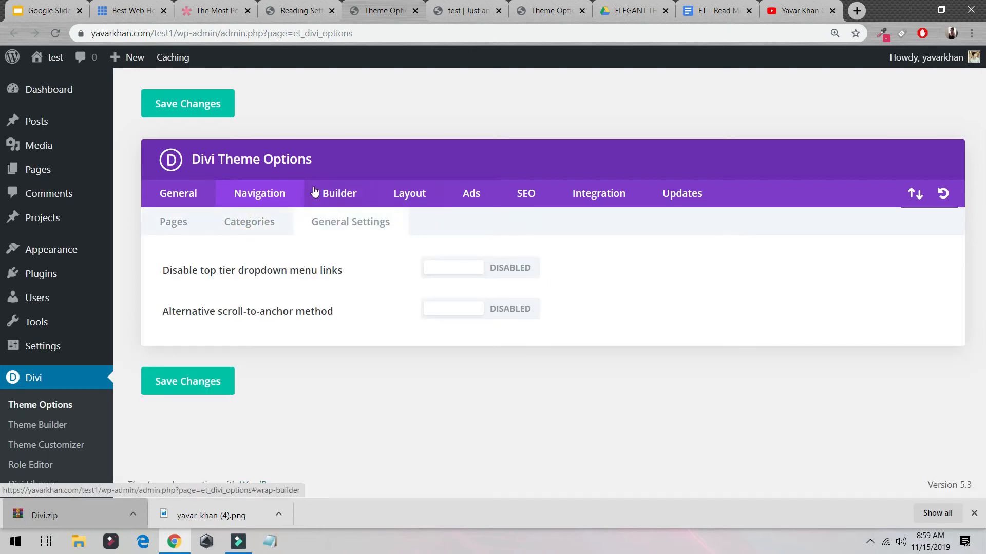
{"action": "left_click", "coordinate": [396, 195]}
{"action": "left_click", "coordinate": [162, 198]}
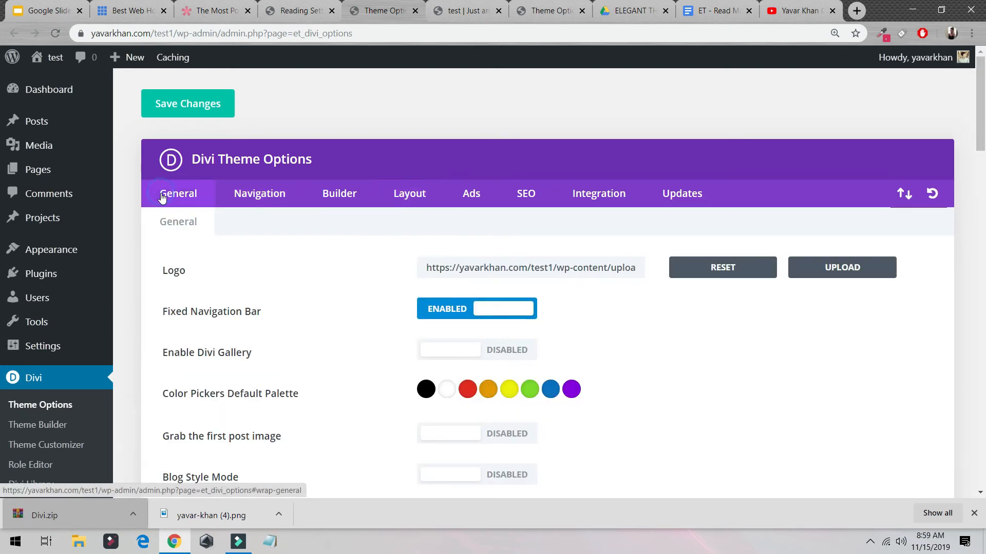
{"action": "left_click", "coordinate": [248, 209]}
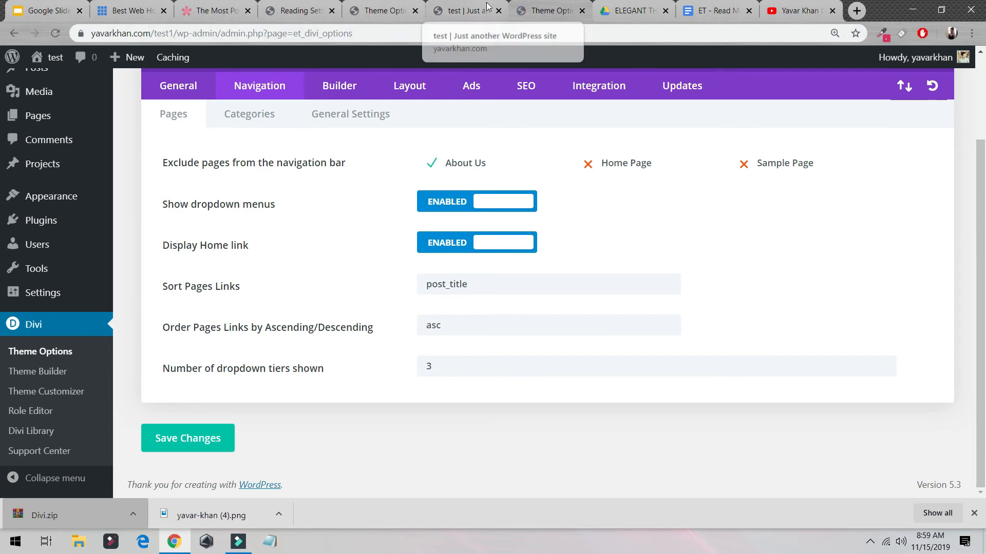
{"action": "left_click", "coordinate": [488, 10]}
{"action": "left_click", "coordinate": [145, 99]}
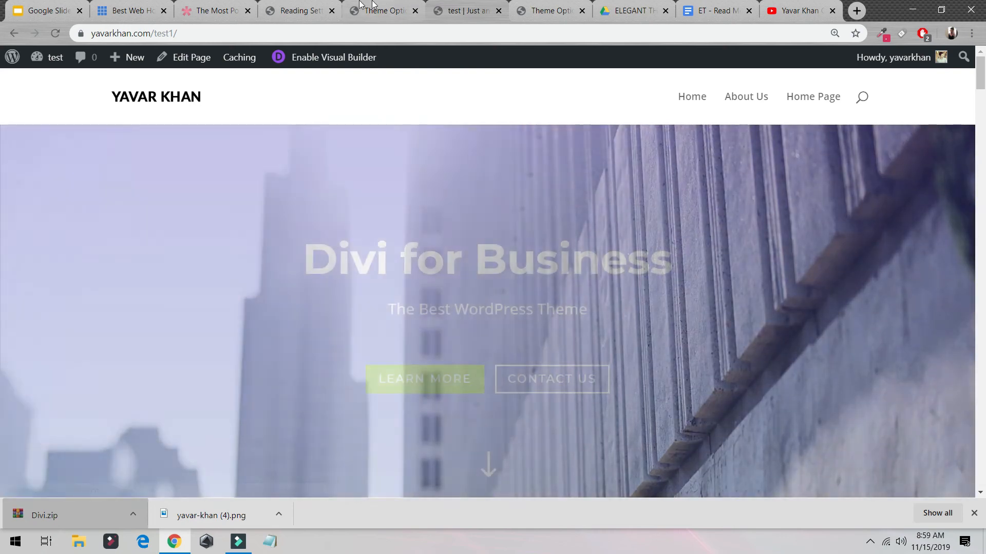
- Review the excluded categories and pages in the Divi navigation options and save the theme options
{"action": "left_click", "coordinate": [378, 10]}
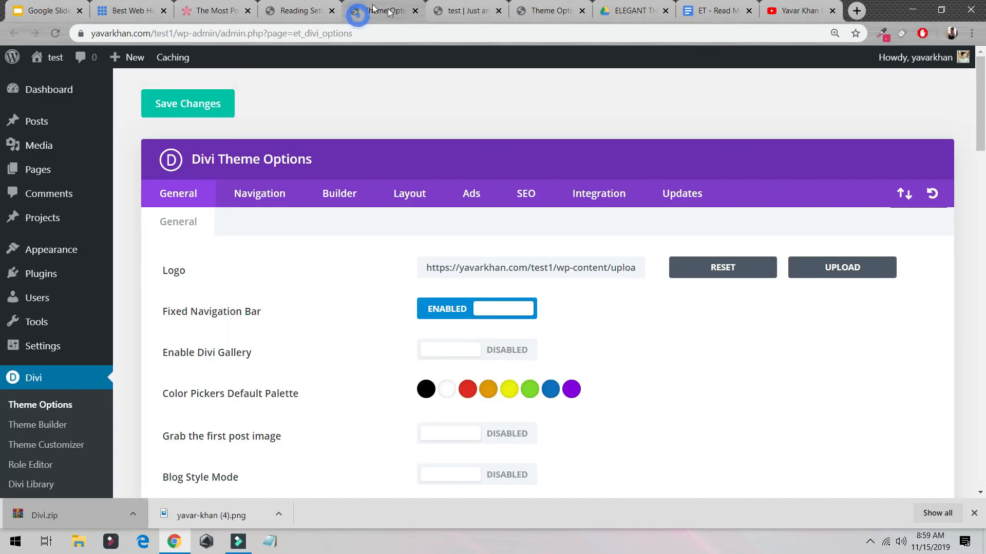
{"action": "left_click", "coordinate": [263, 190]}
{"action": "left_click", "coordinate": [249, 228]}
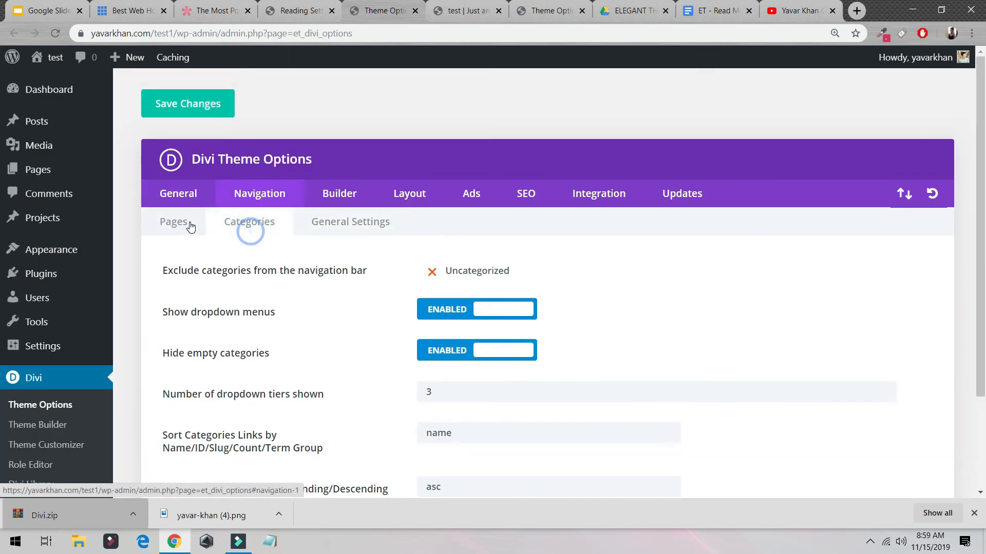
{"action": "left_click", "coordinate": [190, 226]}
{"action": "scroll", "coordinate": [205, 250], "scroll_direction": "down", "scroll_amount": 2}
{"action": "left_click", "coordinate": [176, 451]}
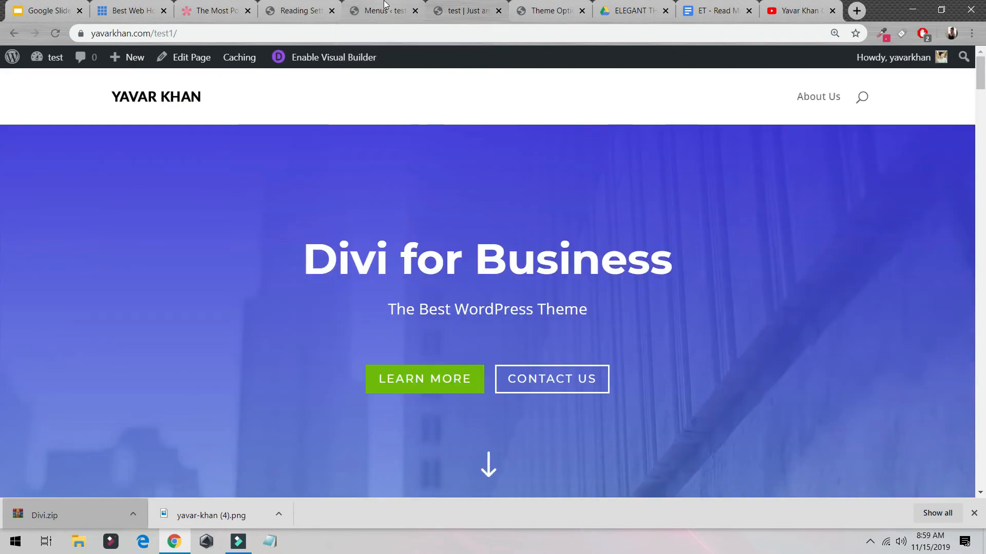
- Compare the Sample menu and the page exclusion settings with the home page's navigation bar
{"action": "left_click", "coordinate": [383, 14]}
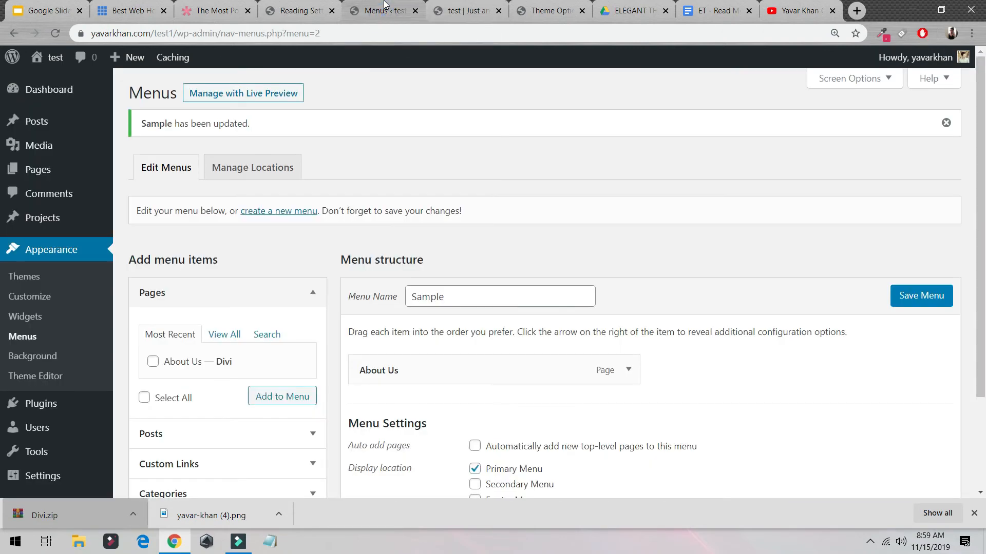
{"action": "left_click", "coordinate": [521, 8]}
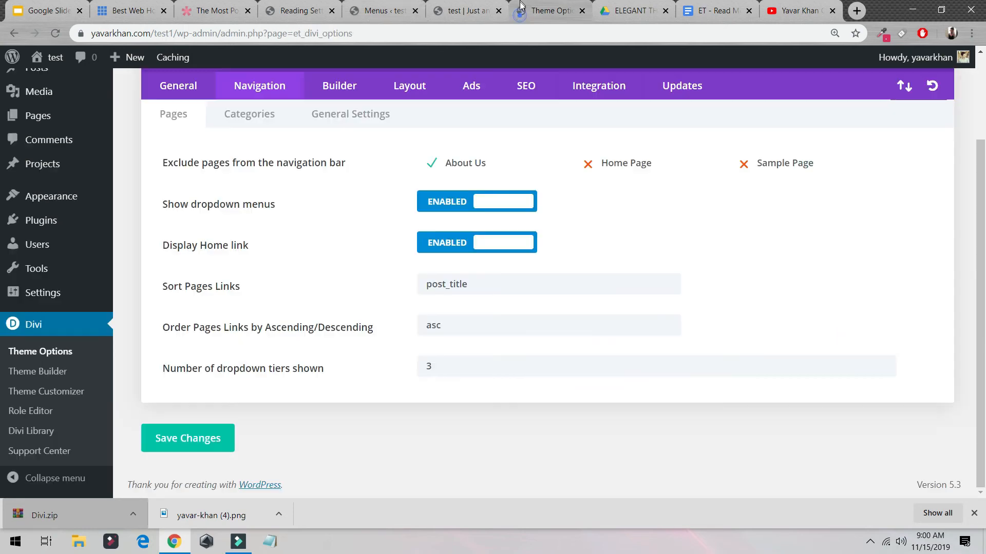
{"action": "left_click", "coordinate": [474, 11]}
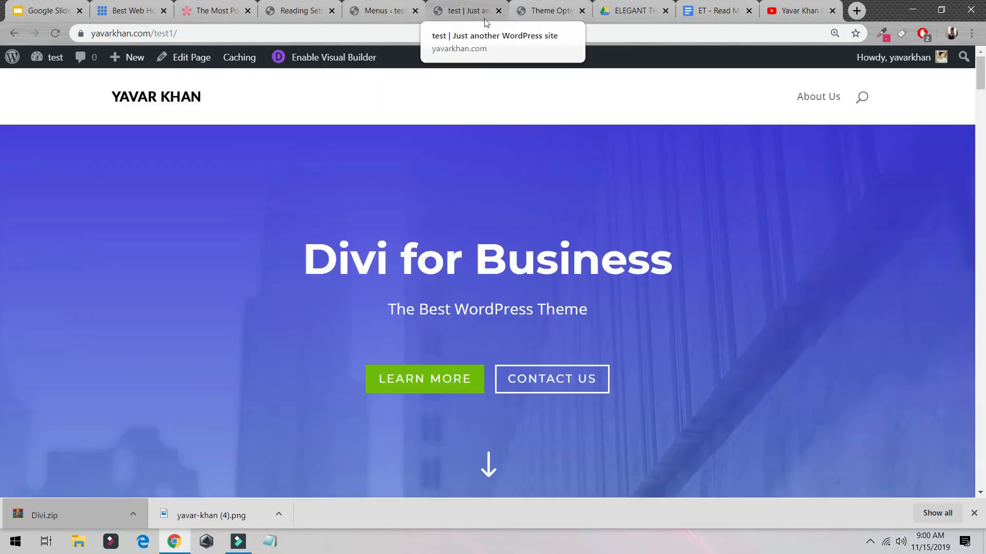
- Save the Sample menu with About Us assigned to the Primary Menu, and return to the Divi navigation options
{"action": "left_click", "coordinate": [369, 4]}
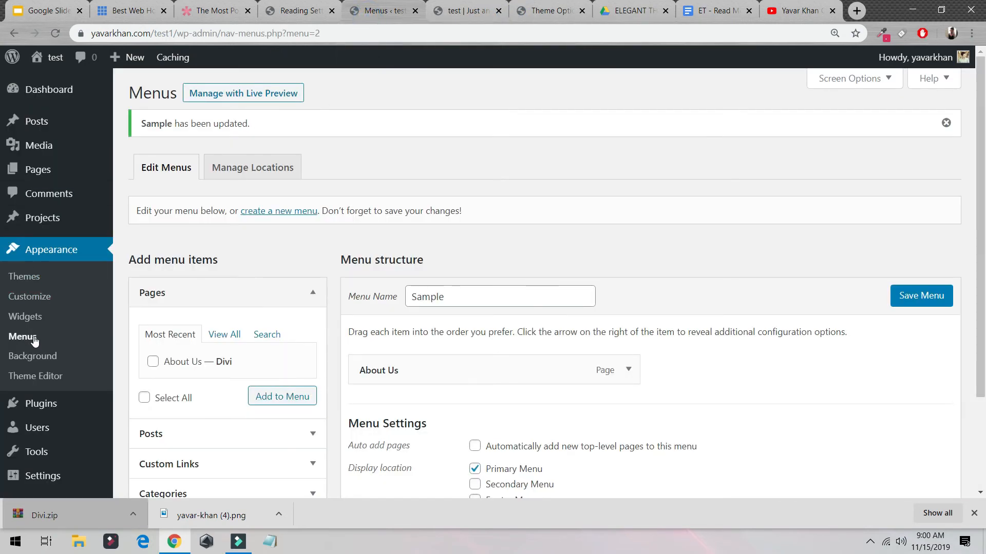
{"action": "scroll", "coordinate": [145, 334], "scroll_direction": "down", "scroll_amount": 3}
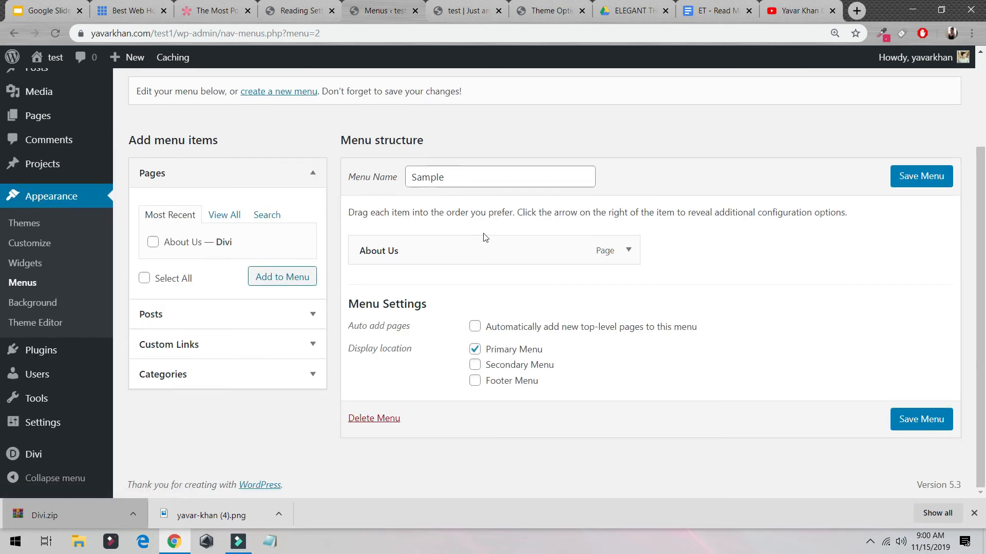
{"action": "left_click", "coordinate": [503, 182]}
{"action": "left_click_drag", "start_coordinate": [503, 182], "coordinate": [389, 179]}
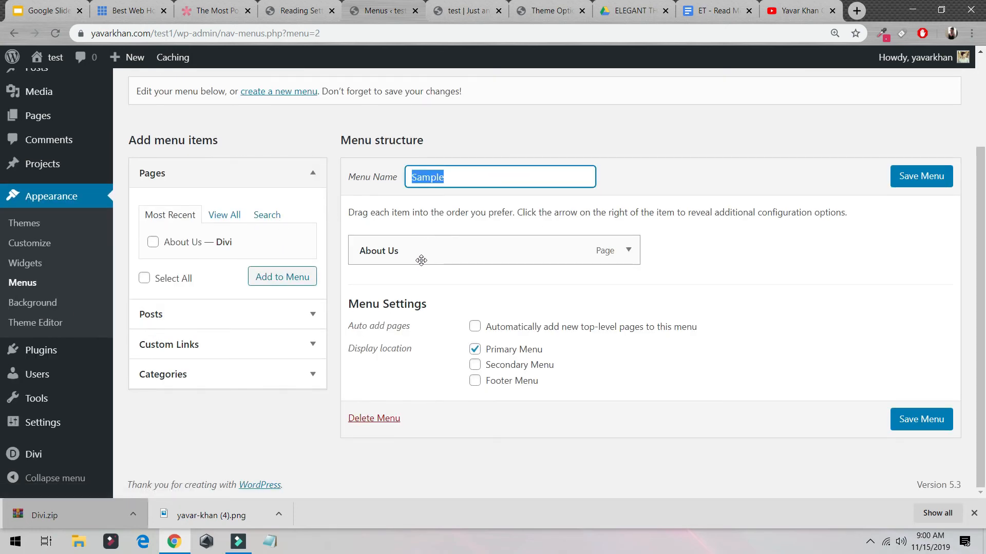
{"action": "left_click", "coordinate": [921, 419]}
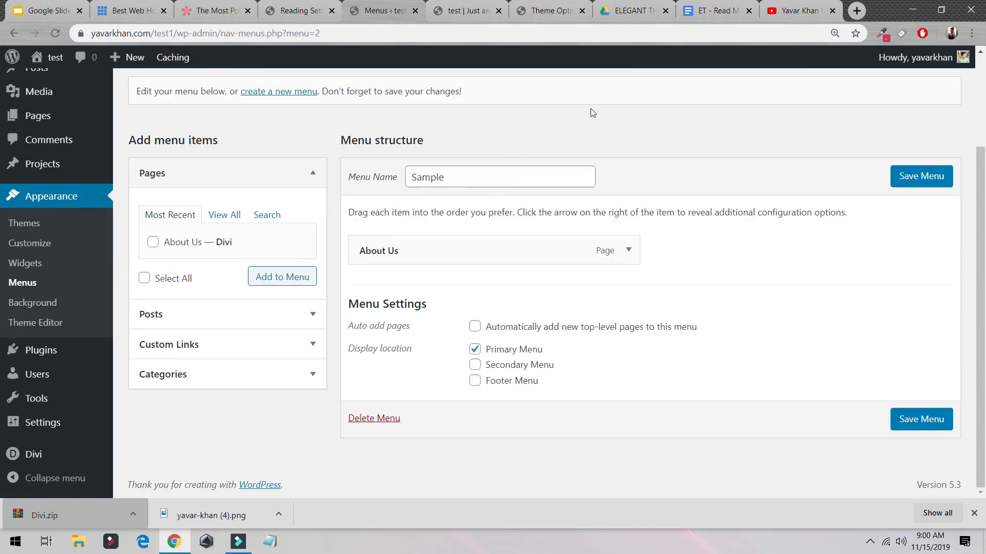
{"action": "left_click", "coordinate": [560, 11]}
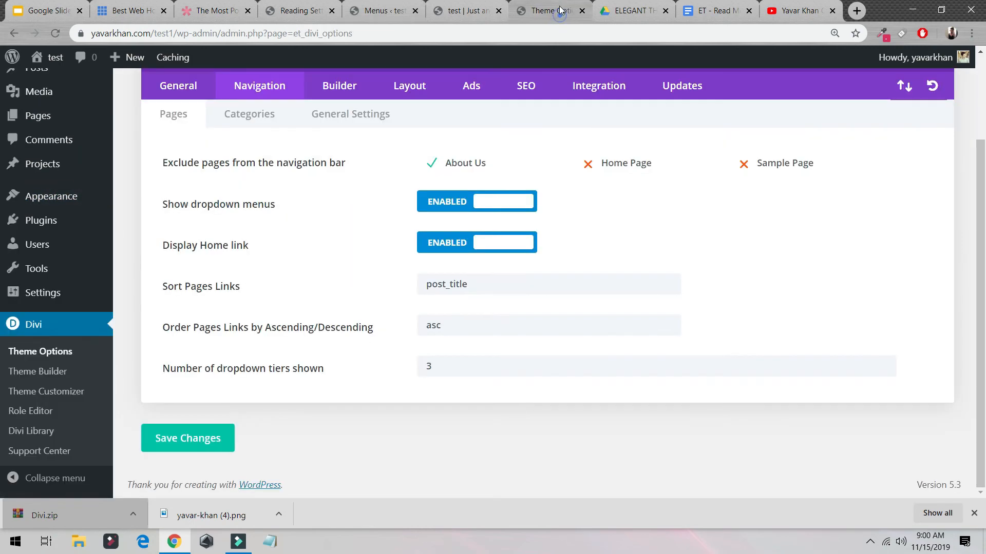
- Check the Sample menu's display location against the home page and reload the home page through its logo
{"action": "left_click", "coordinate": [412, 14]}
{"action": "left_click", "coordinate": [303, 13]}
{"action": "left_click", "coordinate": [371, 13]}
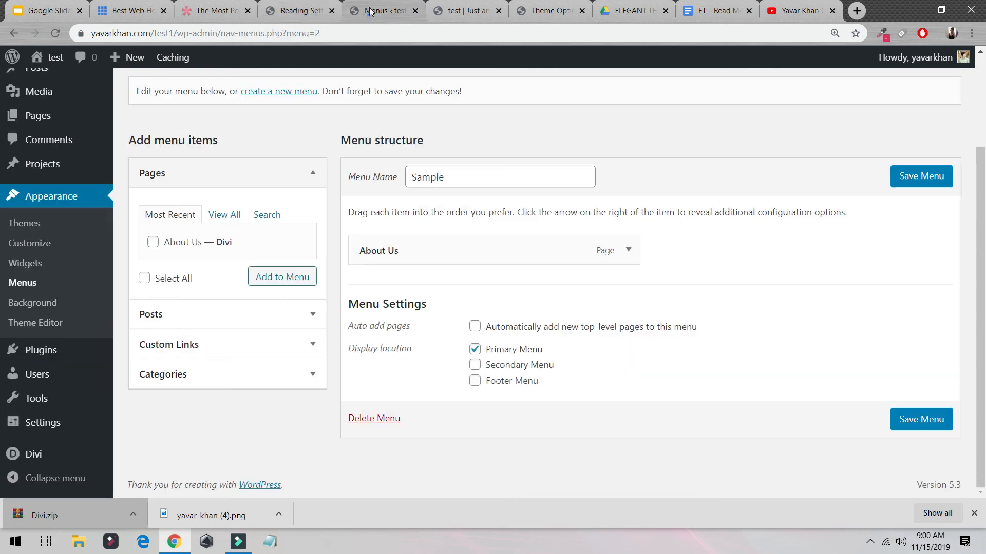
{"action": "left_click", "coordinate": [459, 15]}
{"action": "left_click", "coordinate": [179, 105]}
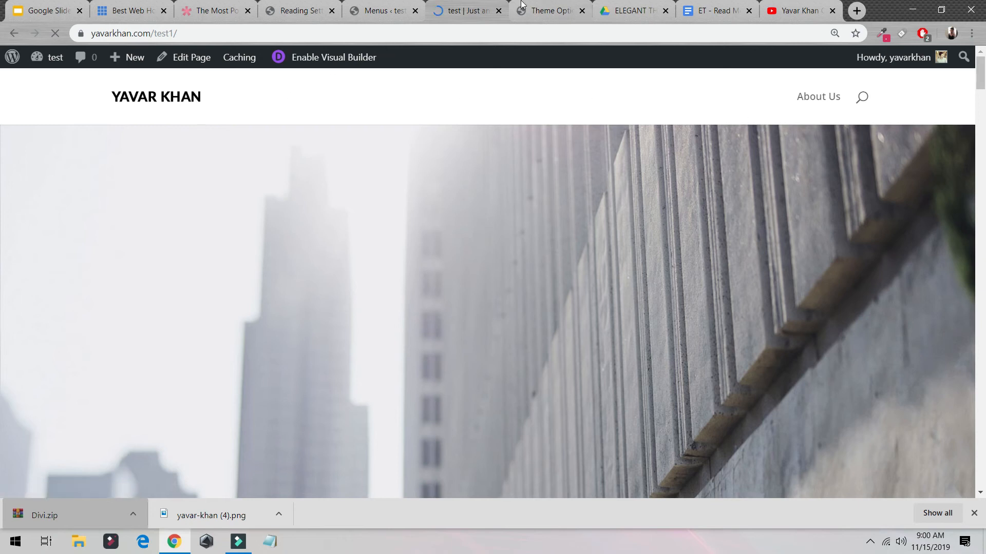
- Reload the Divi general options to check the logo setting, and view the header on the home page
{"action": "left_click", "coordinate": [522, 10]}
{"action": "left_click", "coordinate": [178, 86]}
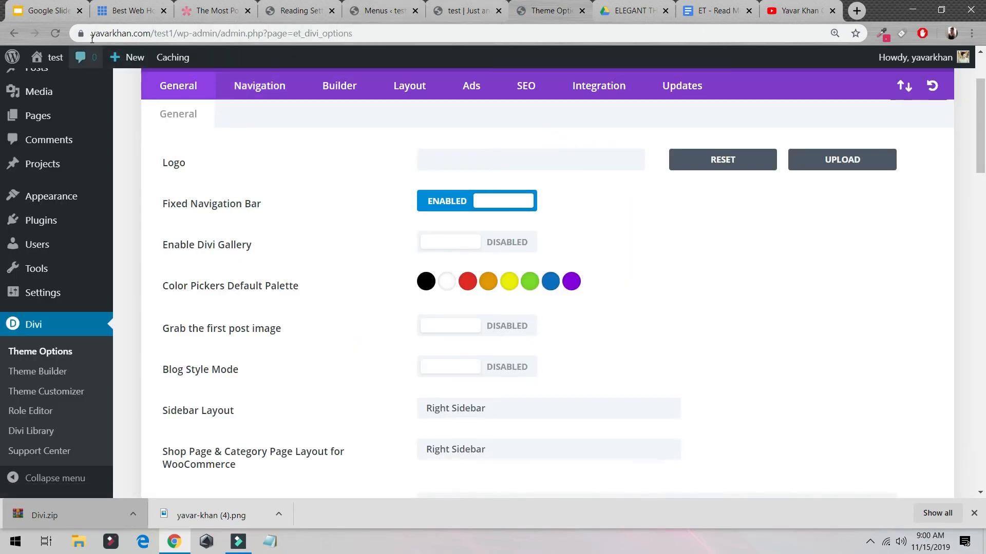
{"action": "left_click", "coordinate": [52, 33]}
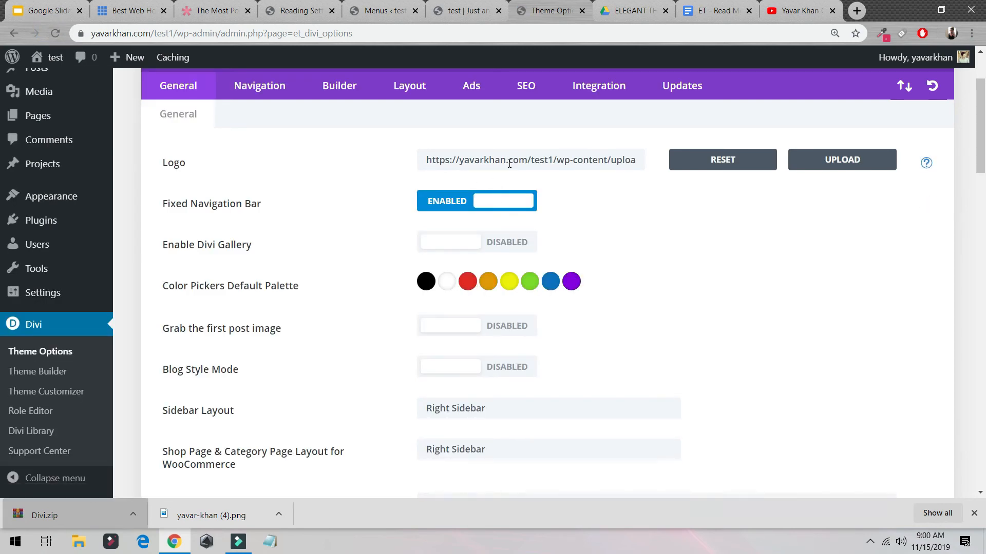
{"action": "left_click", "coordinate": [487, 6]}
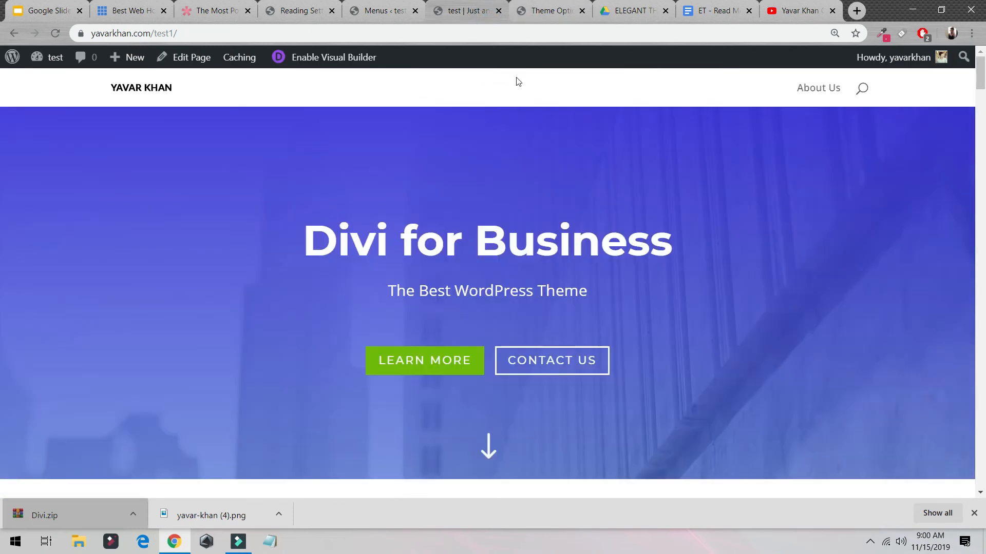
- Disable the Fixed Navigation Bar option, save the theme options, and check the header's scrolling behaviour on the reloaded home page
{"action": "left_click", "coordinate": [536, 12]}
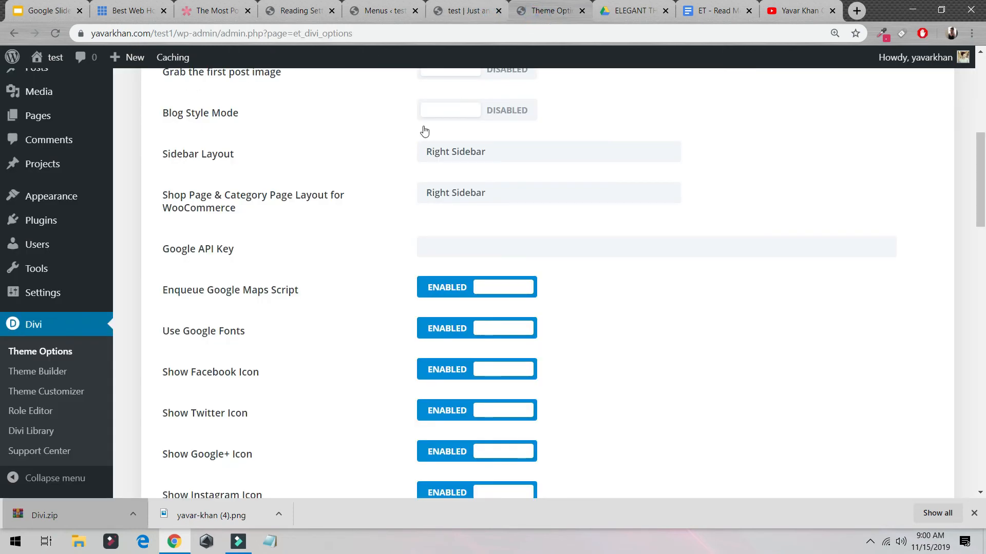
{"action": "scroll", "coordinate": [424, 132], "scroll_direction": "up", "scroll_amount": 7}
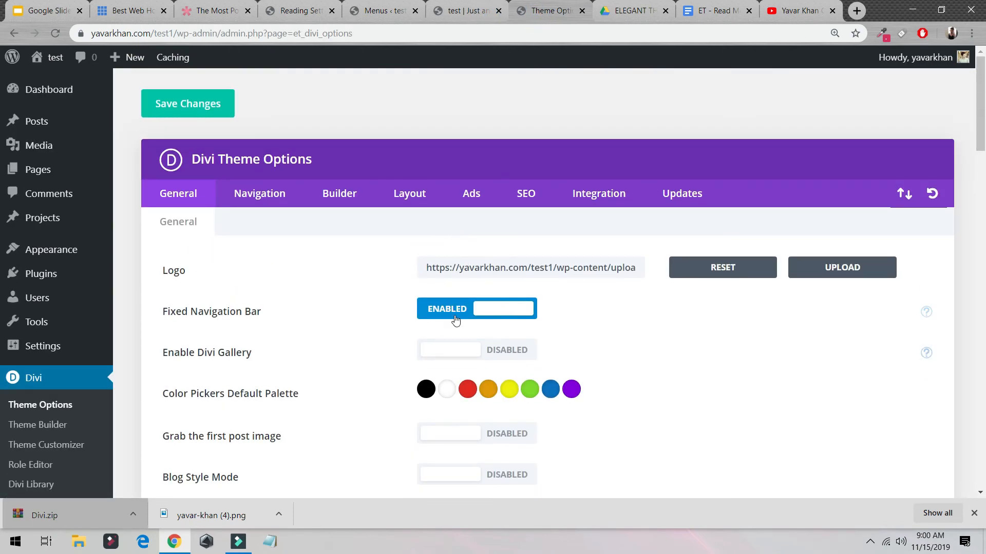
{"action": "left_click", "coordinate": [455, 321]}
{"action": "left_click", "coordinate": [195, 108]}
{"action": "left_click", "coordinate": [464, 15]}
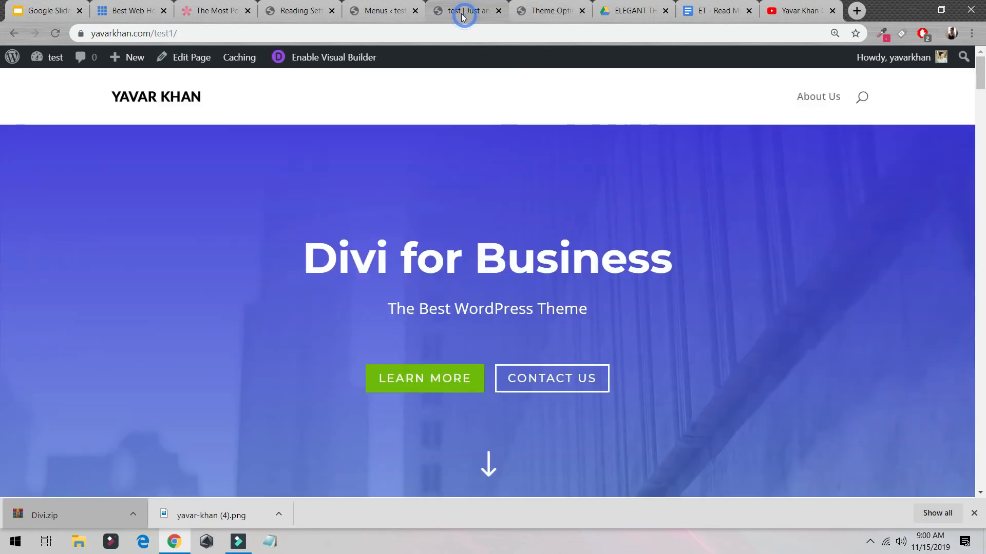
{"action": "left_click", "coordinate": [55, 39]}
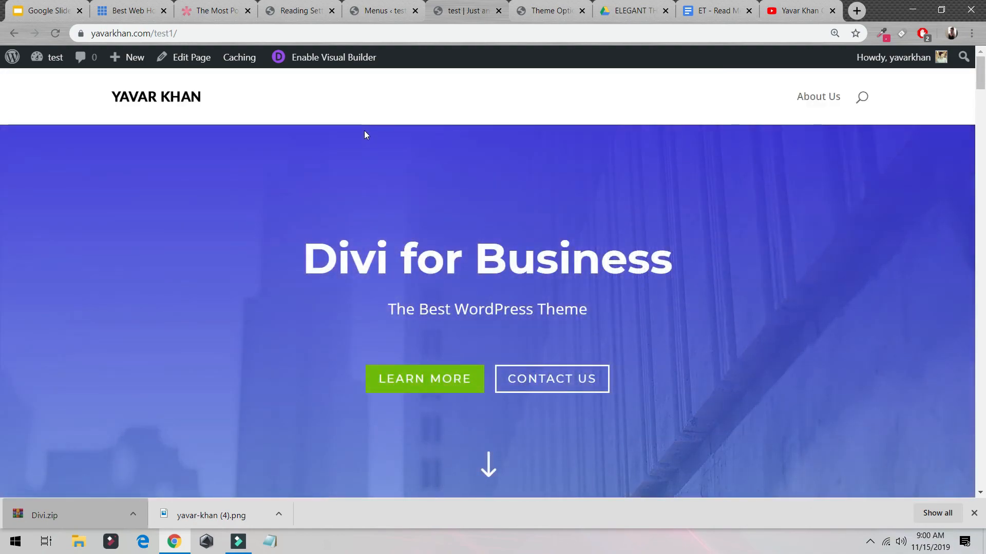
{"action": "scroll", "coordinate": [365, 132], "scroll_direction": "down", "scroll_amount": 10}
{"action": "scroll", "coordinate": [364, 134], "scroll_direction": "down", "scroll_amount": 3}
{"action": "scroll", "coordinate": [365, 94], "scroll_direction": "up", "scroll_amount": 13}
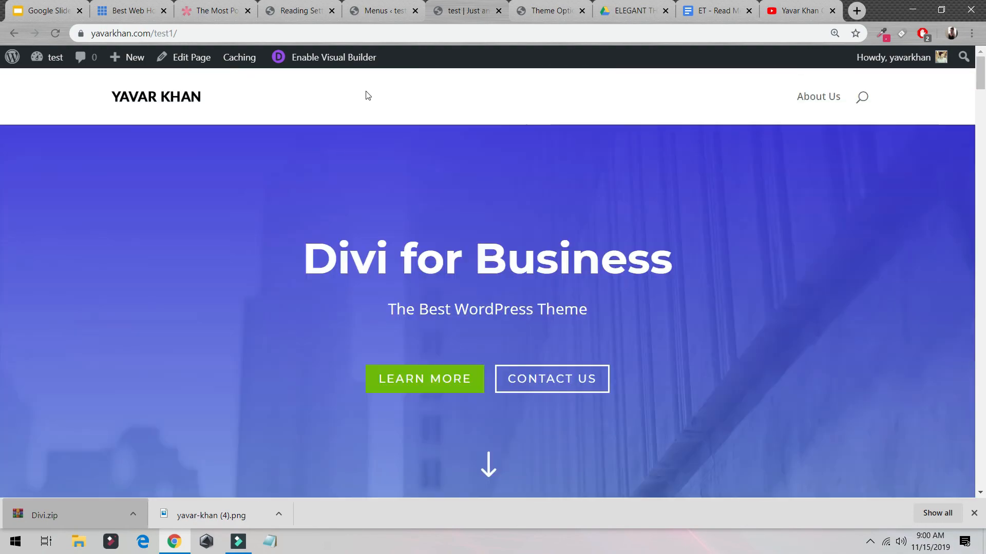
- Re-enable the Fixed Navigation Bar option, save the theme options, and check the header while scrolling the reloaded home page
{"action": "left_click", "coordinate": [586, 4]}
{"action": "left_click", "coordinate": [469, 317]}
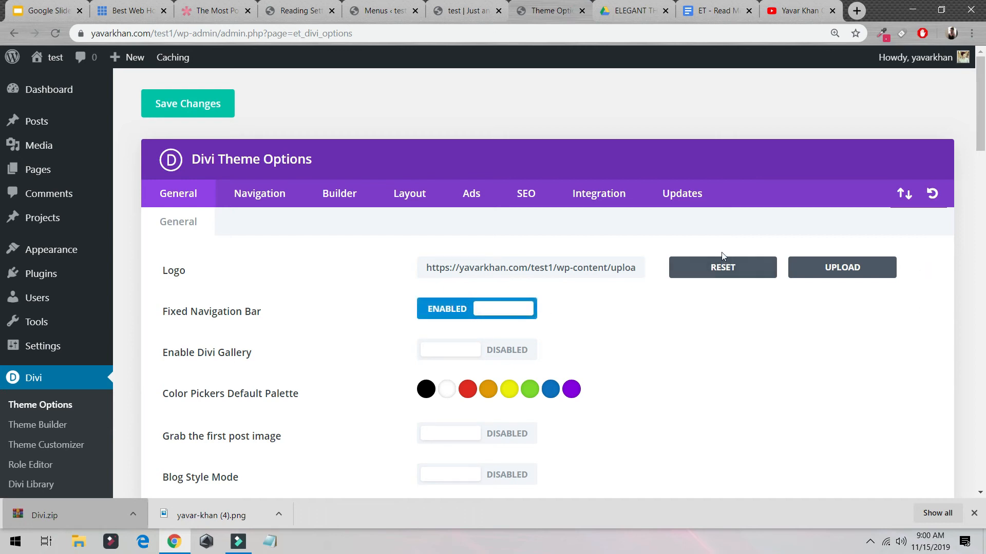
{"action": "left_click", "coordinate": [196, 106]}
{"action": "left_click", "coordinate": [408, 9]}
{"action": "left_click", "coordinate": [490, 10]}
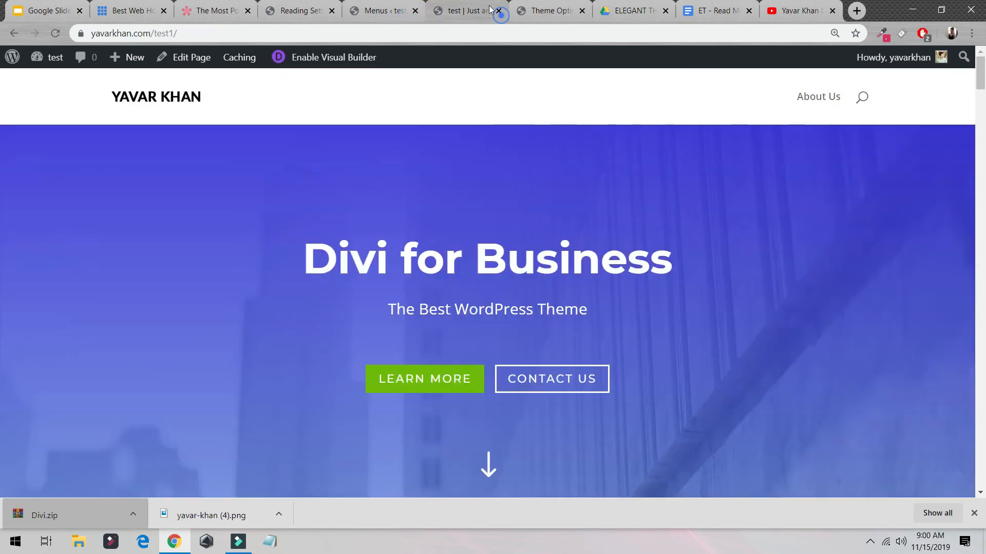
{"action": "left_click", "coordinate": [56, 33]}
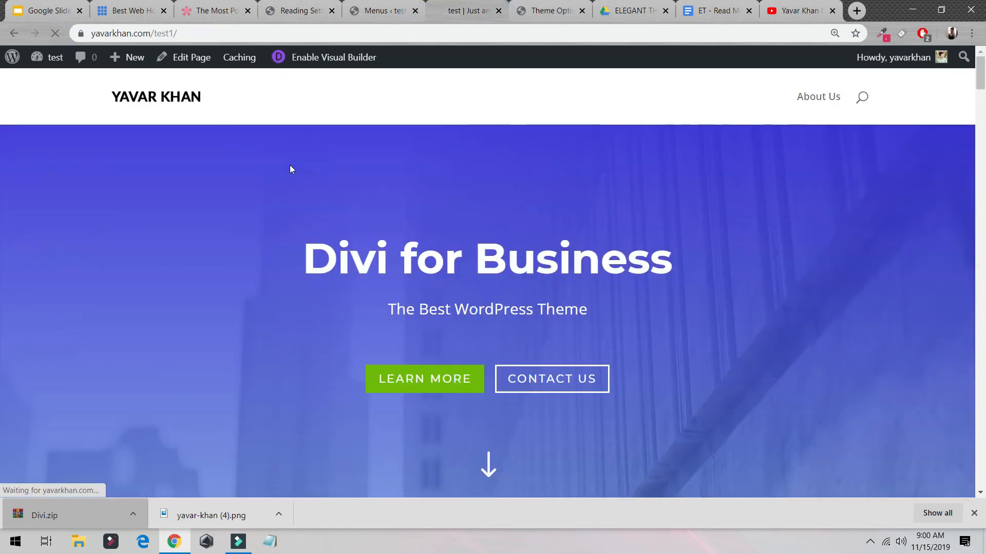
{"action": "scroll", "coordinate": [272, 116], "scroll_direction": "down", "scroll_amount": 10}
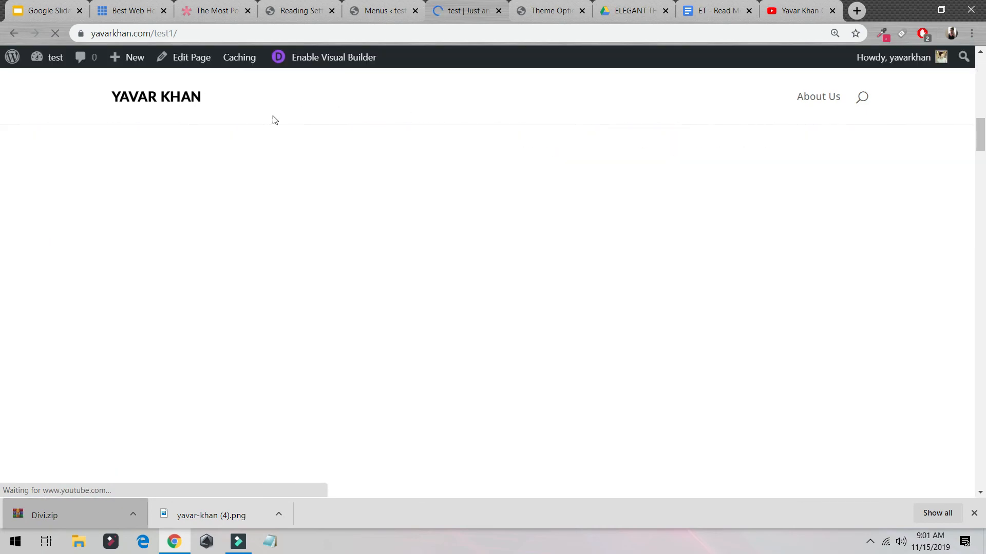
{"action": "scroll", "coordinate": [291, 128], "scroll_direction": "down", "scroll_amount": 10}
- Look through the Divi general options and the page exclusion settings for the navigation bar
{"action": "left_click", "coordinate": [526, 5]}
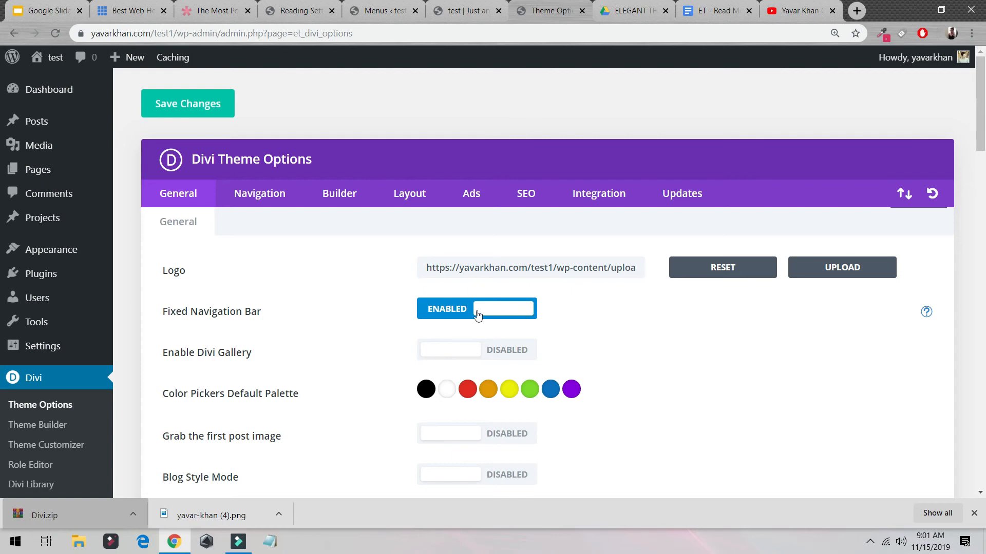
{"action": "scroll", "coordinate": [386, 308], "scroll_direction": "down", "scroll_amount": 8}
{"action": "scroll", "coordinate": [349, 293], "scroll_direction": "down", "scroll_amount": 13}
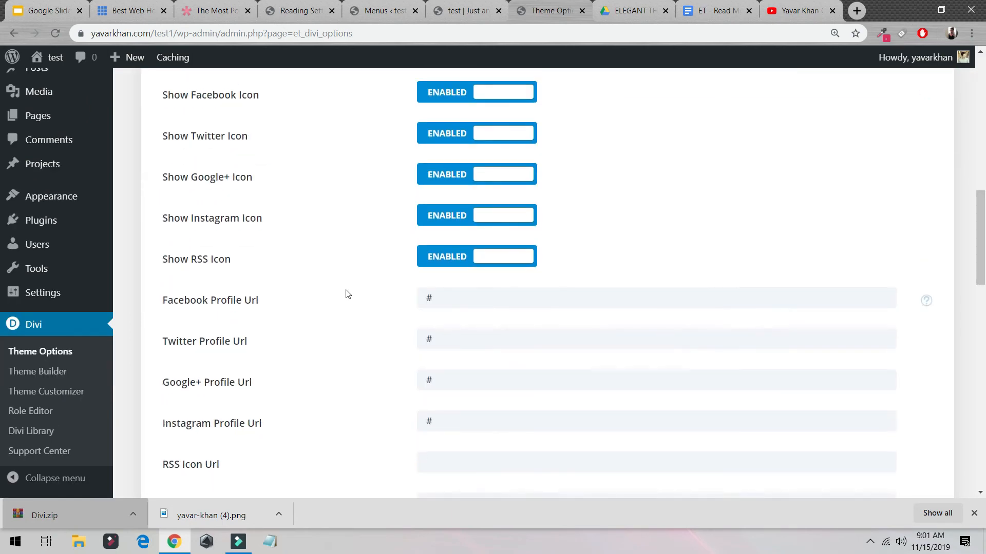
{"action": "scroll", "coordinate": [349, 293], "scroll_direction": "up", "scroll_amount": 20}
{"action": "left_click", "coordinate": [256, 194]}
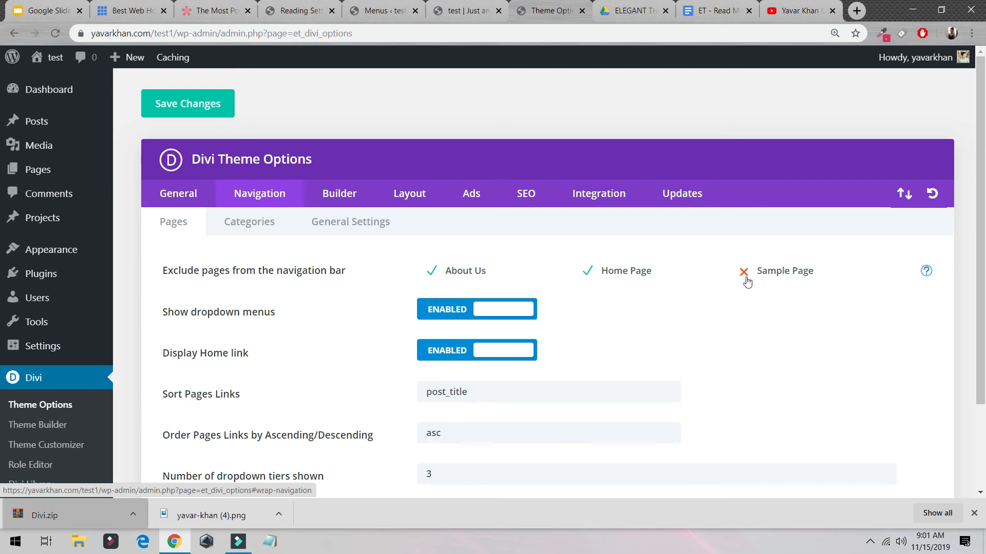
{"action": "scroll", "coordinate": [484, 323], "scroll_direction": "down", "scroll_amount": 2}
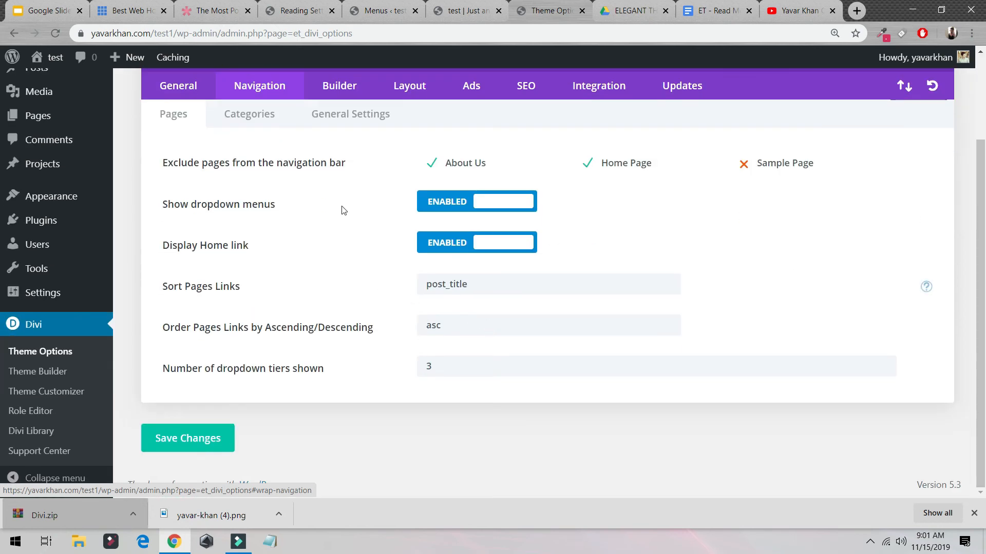
- Examine the Divi Builder, Layout, Ads and homepage SEO options
{"action": "left_click", "coordinate": [324, 85]}
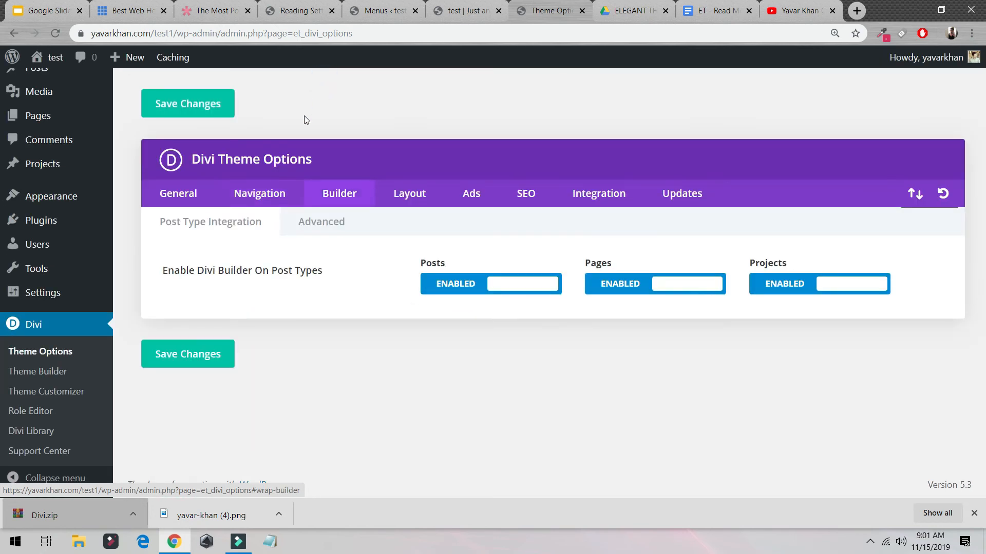
{"action": "left_click", "coordinate": [394, 192]}
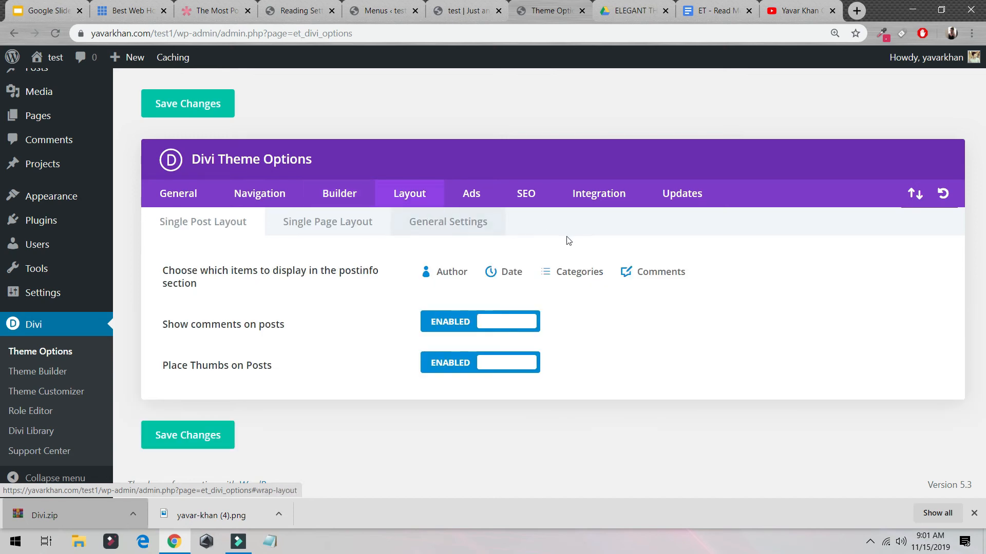
{"action": "left_click", "coordinate": [465, 193]}
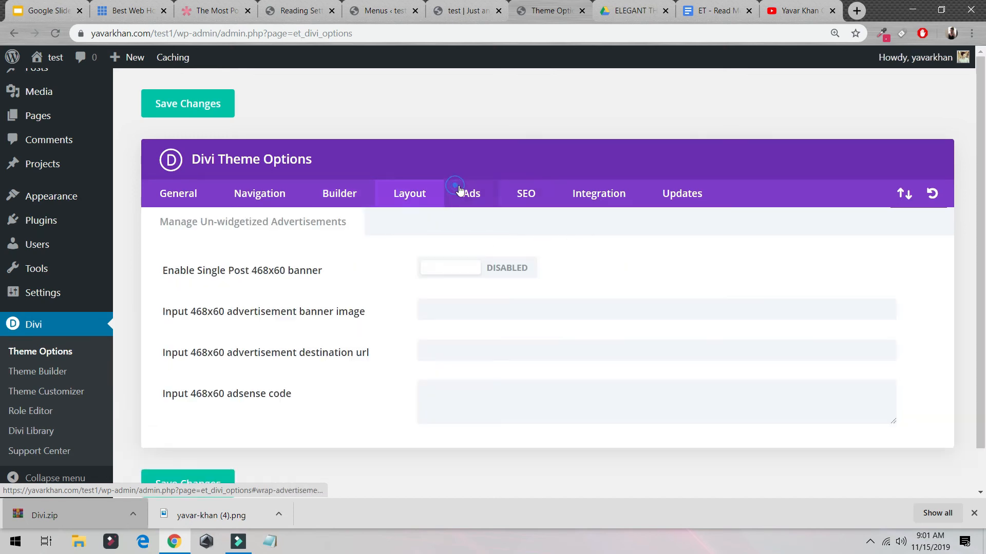
{"action": "left_click", "coordinate": [513, 193]}
{"action": "scroll", "coordinate": [340, 272], "scroll_direction": "down", "scroll_amount": 3}
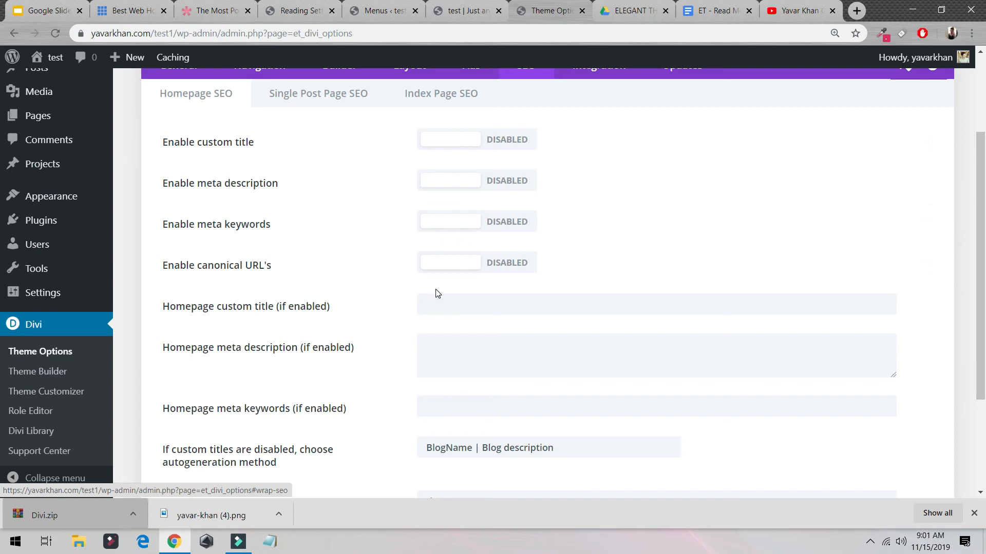
{"action": "scroll", "coordinate": [437, 293], "scroll_direction": "down", "scroll_amount": 3}
{"action": "scroll", "coordinate": [501, 250], "scroll_direction": "up", "scroll_amount": 6}
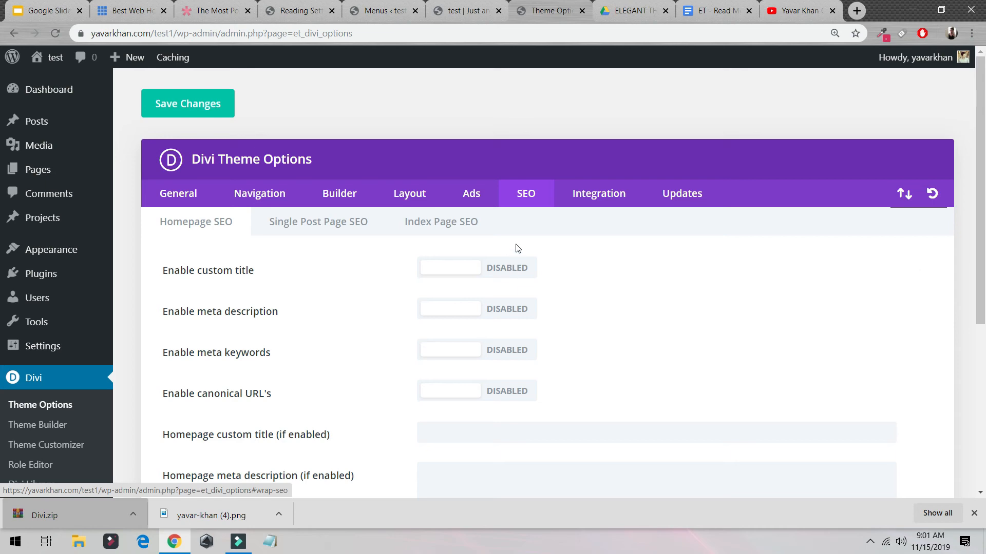
- Close the Elegant Themes Google Drive page and the ET - Read Me document in the browser
{"action": "left_click", "coordinate": [775, 10]}
{"action": "left_click", "coordinate": [544, 11]}
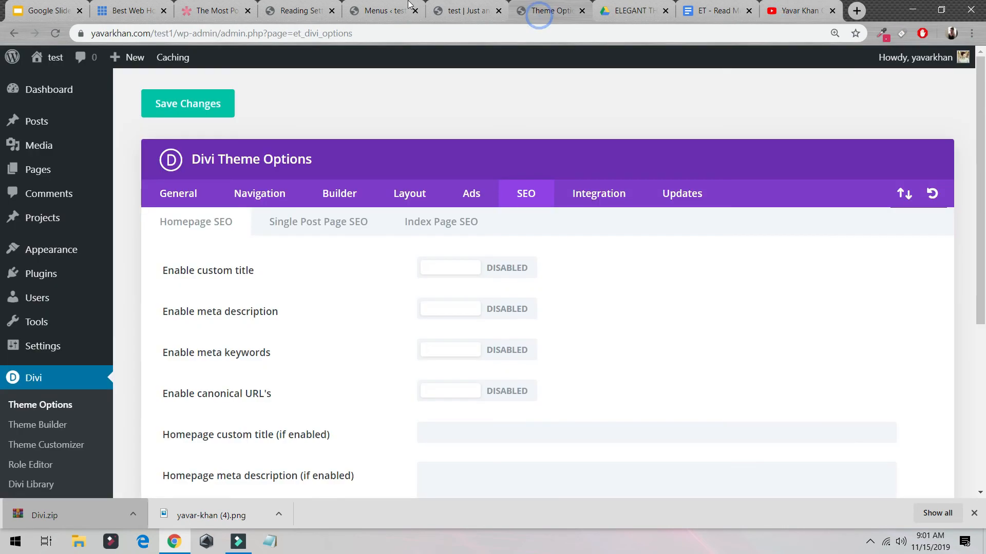
{"action": "left_click", "coordinate": [444, 11]}
{"action": "left_click", "coordinate": [665, 11]}
{"action": "left_click", "coordinate": [665, 11]}
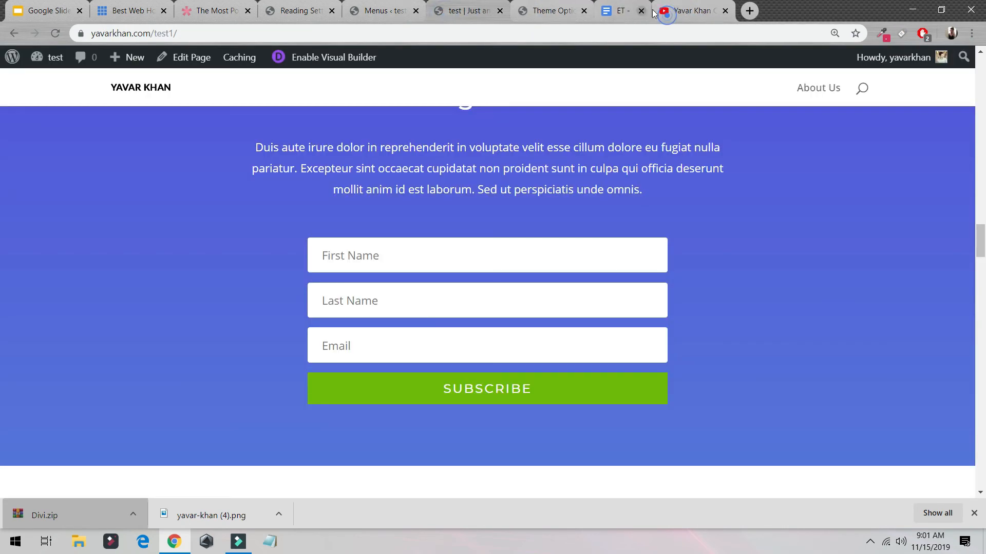
{"action": "left_click", "coordinate": [366, 6]}
{"action": "left_click", "coordinate": [452, 6]}
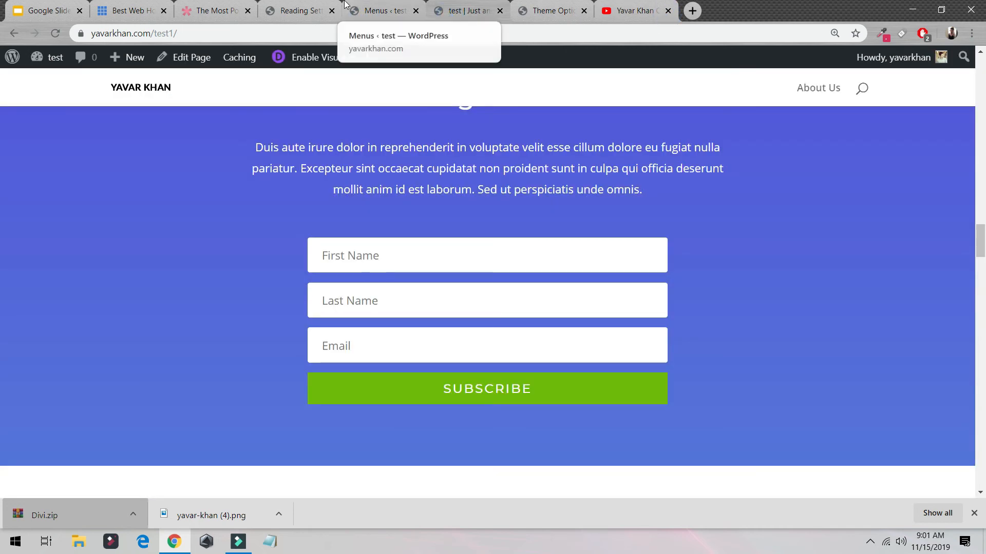
{"action": "left_click", "coordinate": [347, 13]}
{"action": "left_click", "coordinate": [291, 5]}
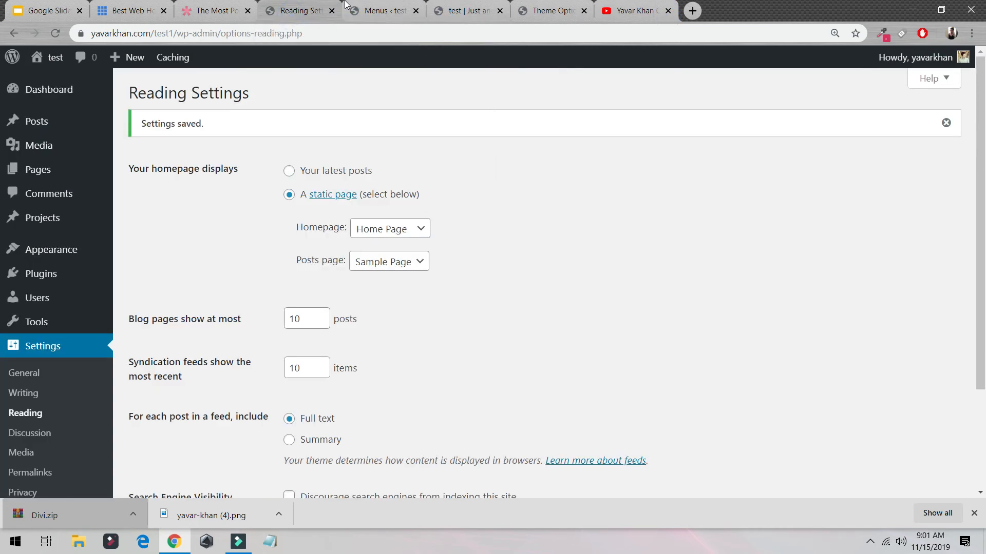
{"action": "left_click", "coordinate": [451, 7]}
- Return to the Divi theme options and examine the Integration settings for adding code to the head, body and posts
{"action": "left_click", "coordinate": [535, 4]}
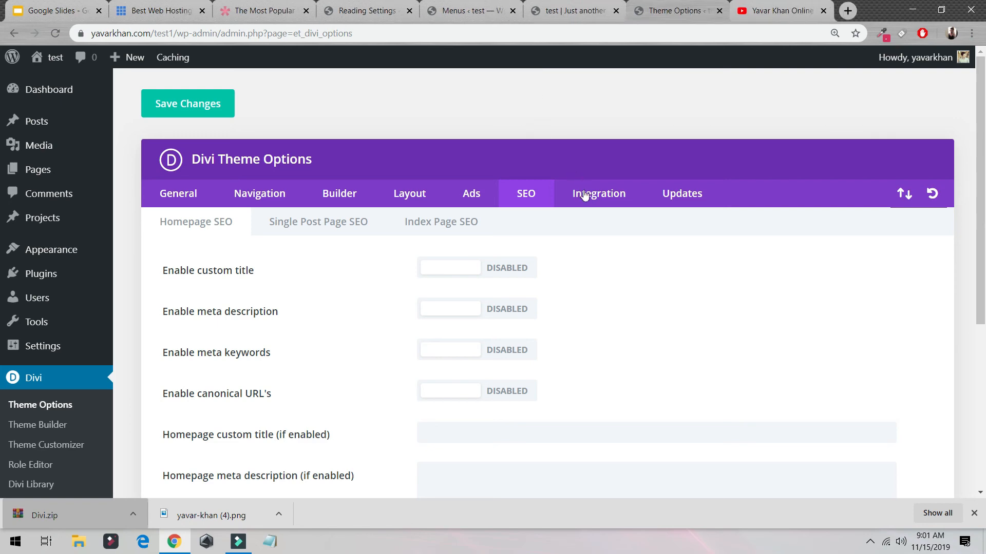
{"action": "left_click", "coordinate": [583, 192]}
{"action": "scroll", "coordinate": [524, 300], "scroll_direction": "down", "scroll_amount": 5}
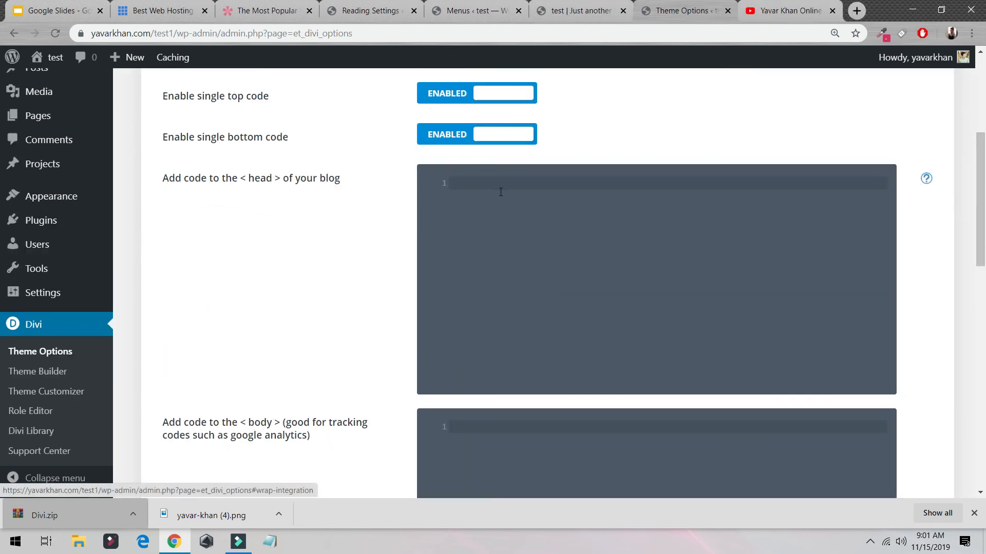
{"action": "scroll", "coordinate": [499, 209], "scroll_direction": "down", "scroll_amount": 7}
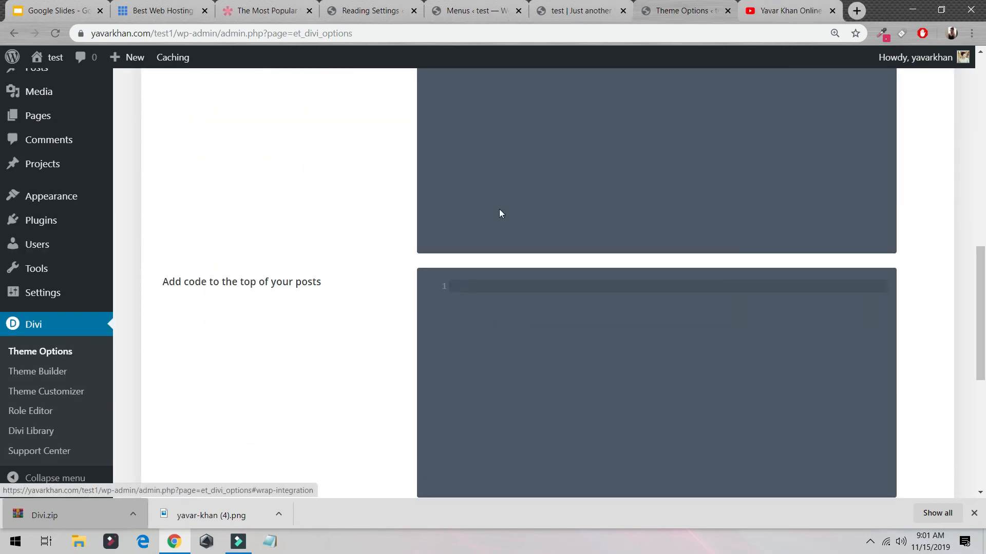
{"action": "scroll", "coordinate": [685, 244], "scroll_direction": "up", "scroll_amount": 10}
{"action": "scroll", "coordinate": [684, 244], "scroll_direction": "up", "scroll_amount": 3}
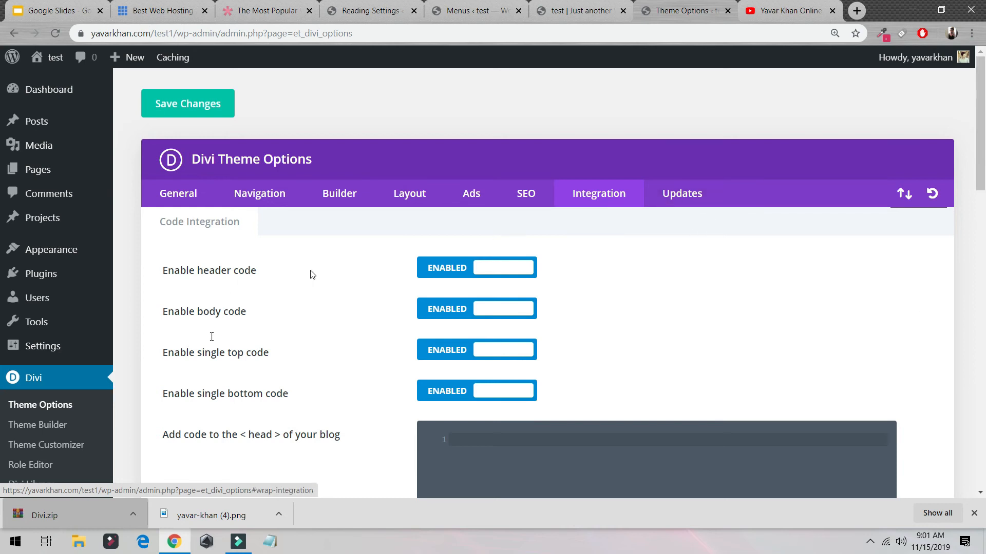
- Reload the home page through its header logo and look over the page's header and editing options
{"action": "left_click", "coordinate": [557, 7]}
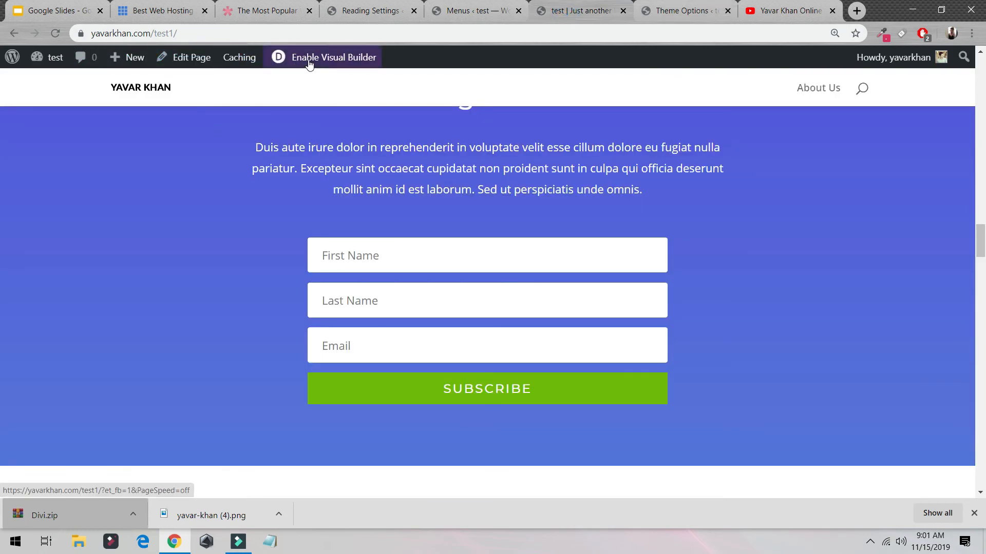
{"action": "scroll", "coordinate": [229, 140], "scroll_direction": "up", "scroll_amount": 5}
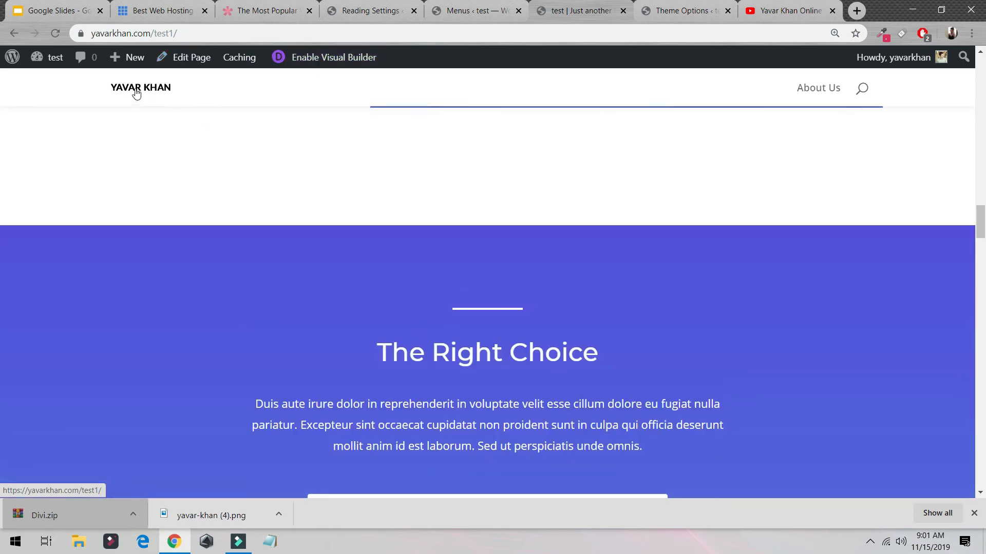
{"action": "left_click", "coordinate": [142, 88]}
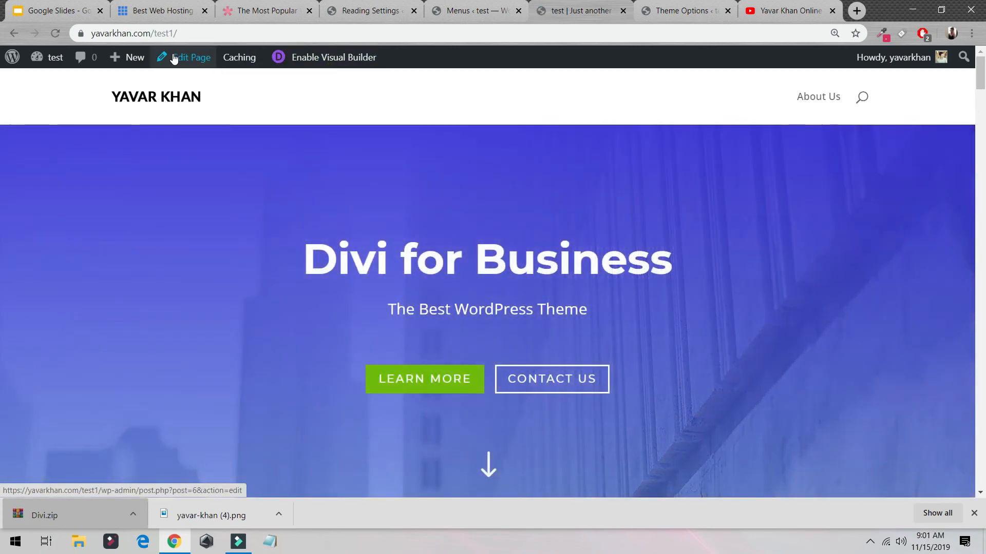
{"action": "mouse_move", "coordinate": [234, 56]}
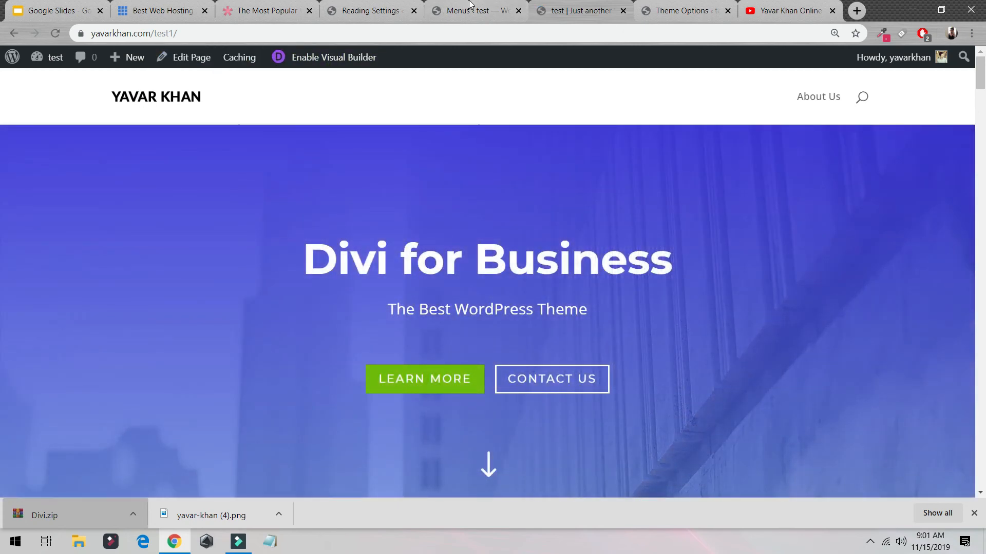
- Open the Divi Theme Customizer from the site's admin pages and view the Site Identity section of the General Settings
{"action": "left_click", "coordinate": [369, 10]}
{"action": "scroll", "coordinate": [48, 297], "scroll_direction": "down", "scroll_amount": 1}
{"action": "scroll", "coordinate": [48, 297], "scroll_direction": "down", "scroll_amount": 2}
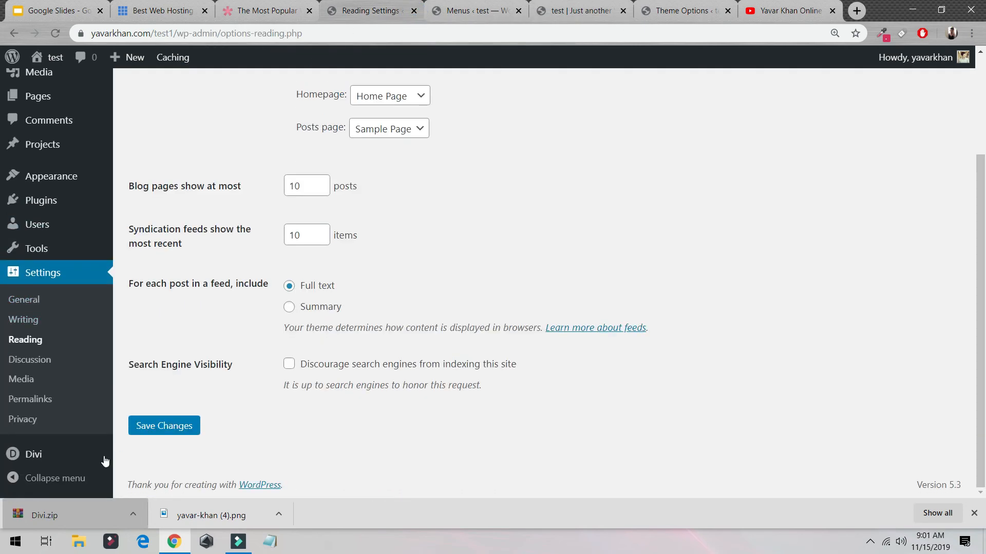
{"action": "mouse_move", "coordinate": [77, 455]}
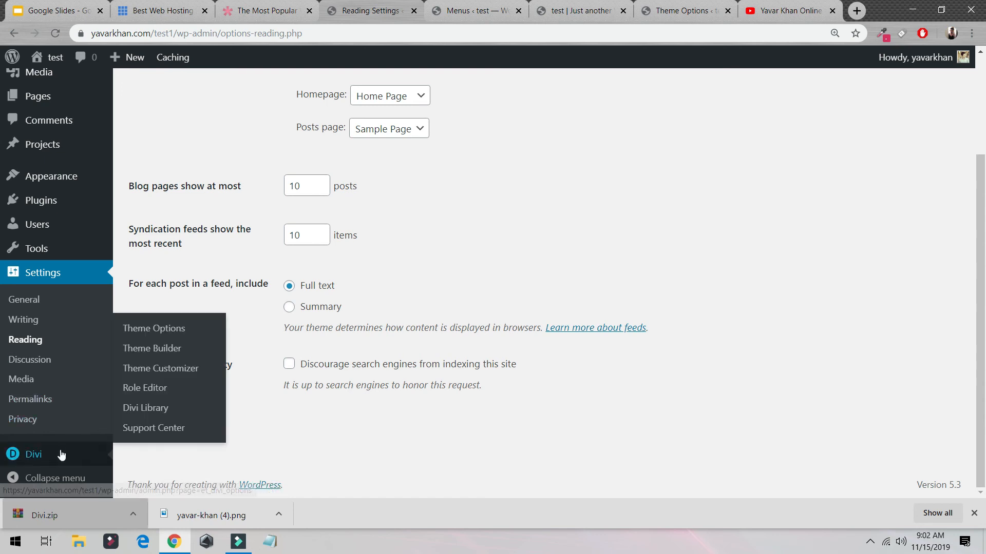
{"action": "left_click", "coordinate": [174, 376]}
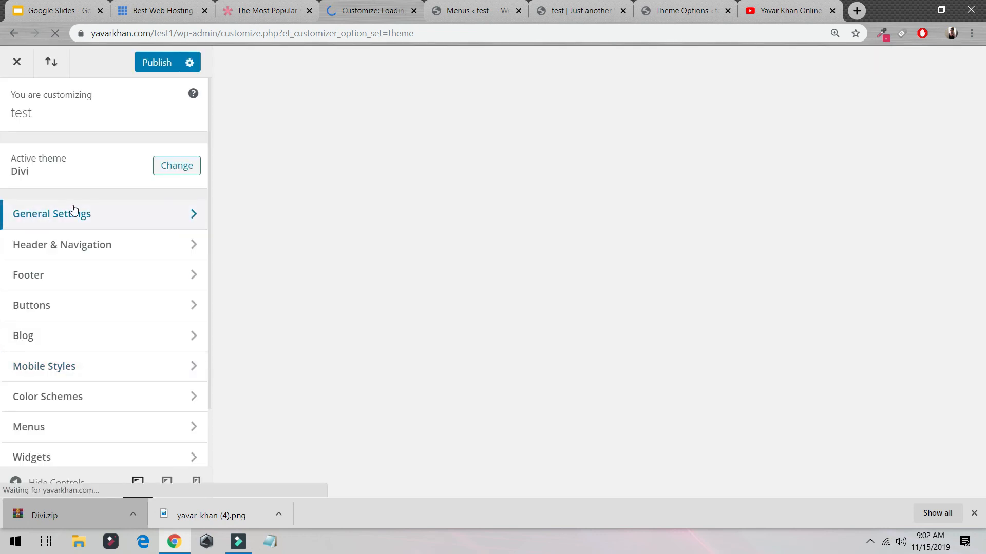
{"action": "left_click", "coordinate": [73, 210]}
{"action": "left_click", "coordinate": [132, 150]}
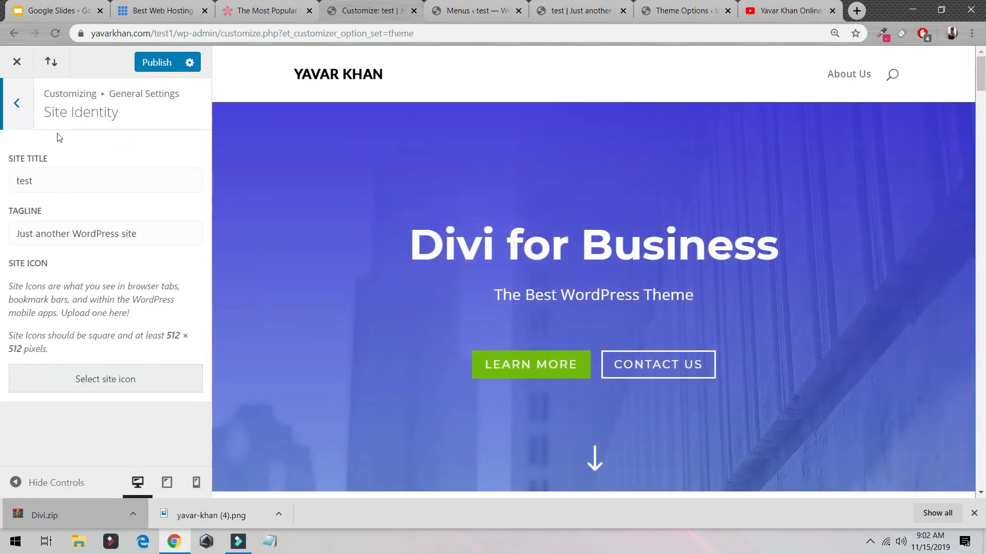
{"action": "left_click", "coordinate": [21, 118]}
- In the general Layout Settings, try the boxed layout with a wider website content width, and revert both
{"action": "left_click", "coordinate": [97, 185]}
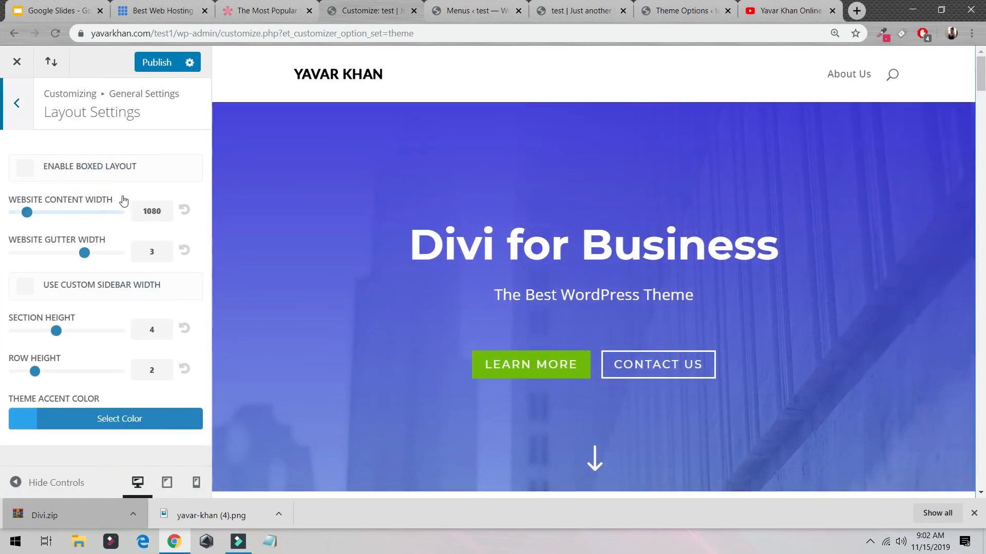
{"action": "left_click", "coordinate": [16, 167]}
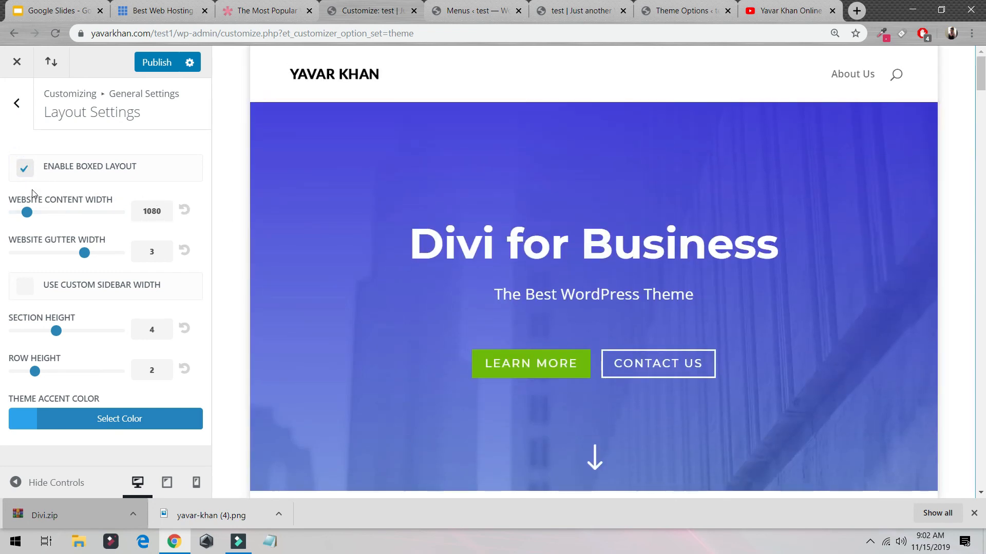
{"action": "left_click_drag", "start_coordinate": [27, 212], "coordinate": [37, 214]}
{"action": "left_click", "coordinate": [187, 213]}
{"action": "left_click", "coordinate": [25, 169]}
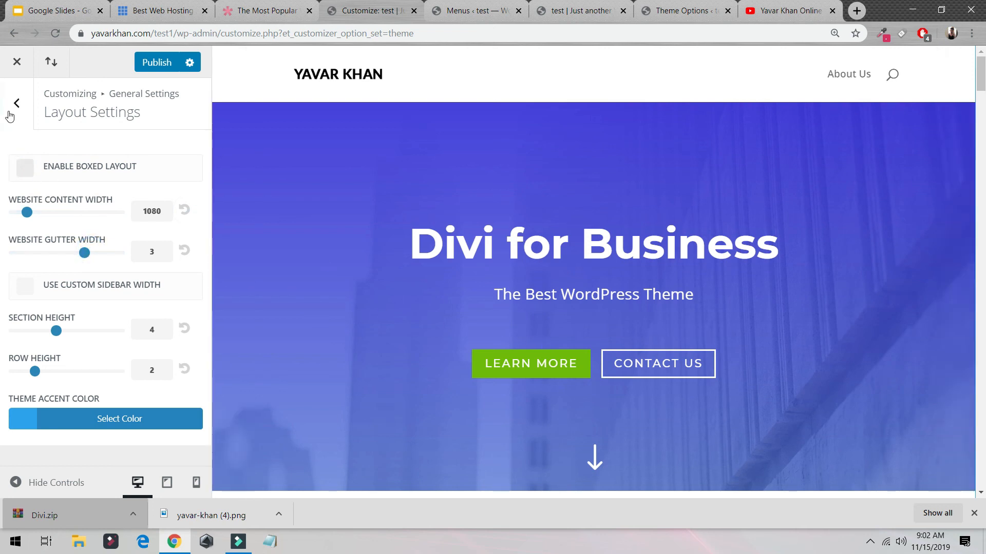
- Try a larger header text size in the Typography settings and reset it to its default
{"action": "left_click", "coordinate": [16, 104]}
{"action": "left_click", "coordinate": [71, 214]}
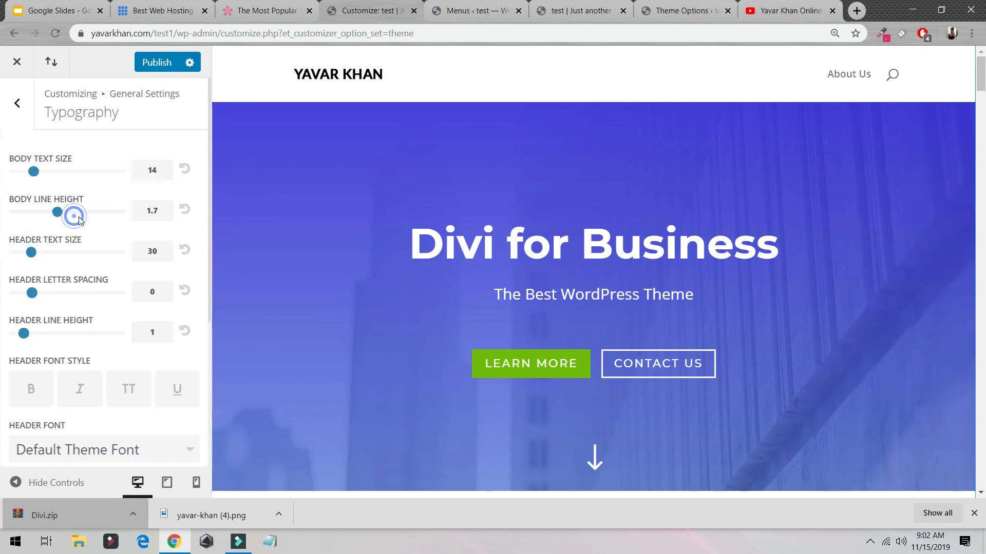
{"action": "left_click", "coordinate": [23, 251]}
{"action": "left_click_drag", "start_coordinate": [29, 251], "coordinate": [208, 267]}
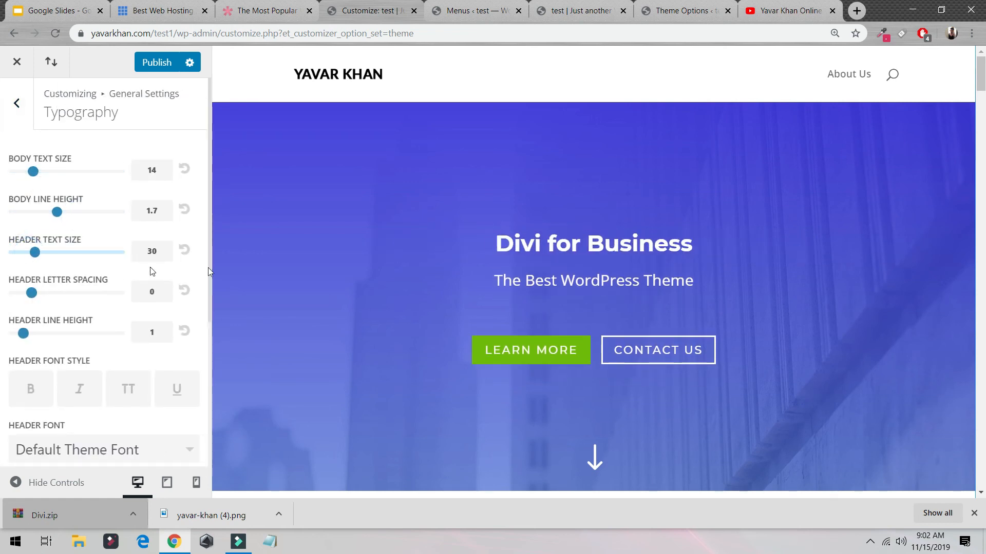
{"action": "left_click", "coordinate": [183, 250]}
{"action": "scroll", "coordinate": [123, 308], "scroll_direction": "down", "scroll_amount": 4}
{"action": "scroll", "coordinate": [123, 308], "scroll_direction": "up", "scroll_amount": 4}
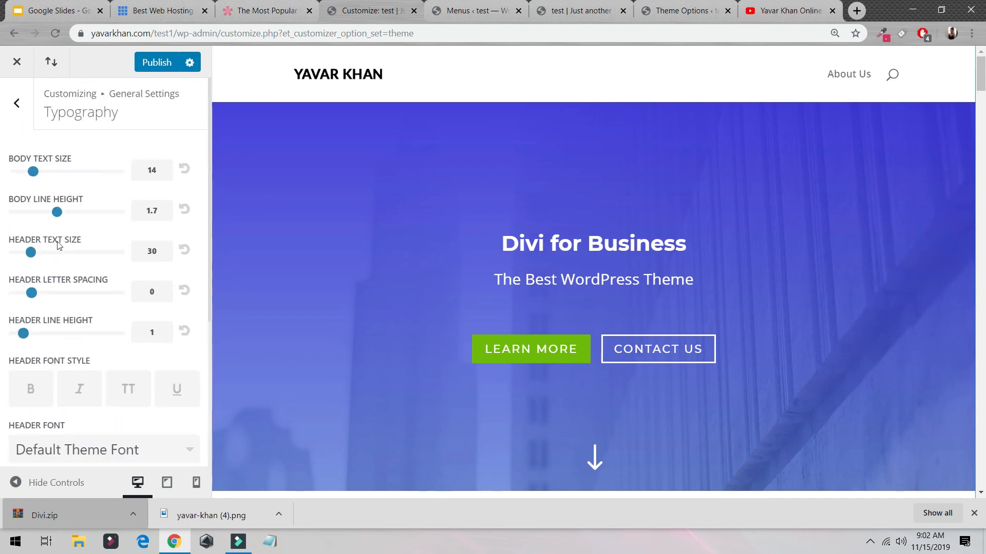
{"action": "left_click", "coordinate": [16, 105]}
{"action": "left_click", "coordinate": [19, 118]}
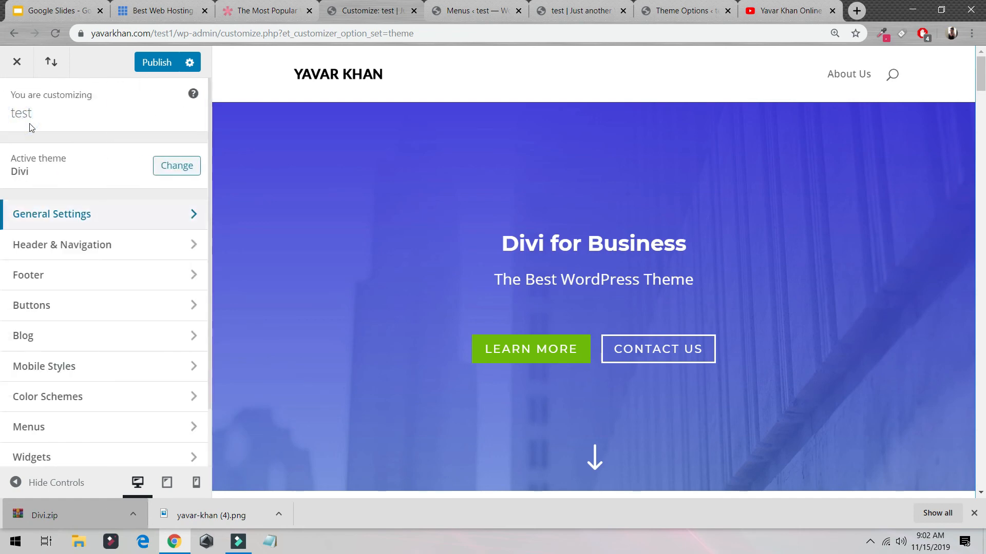
- In the footer layout, try three equal columns and settle on a narrow column followed by a wide one
{"action": "scroll", "coordinate": [544, 412], "scroll_direction": "down", "scroll_amount": 10}
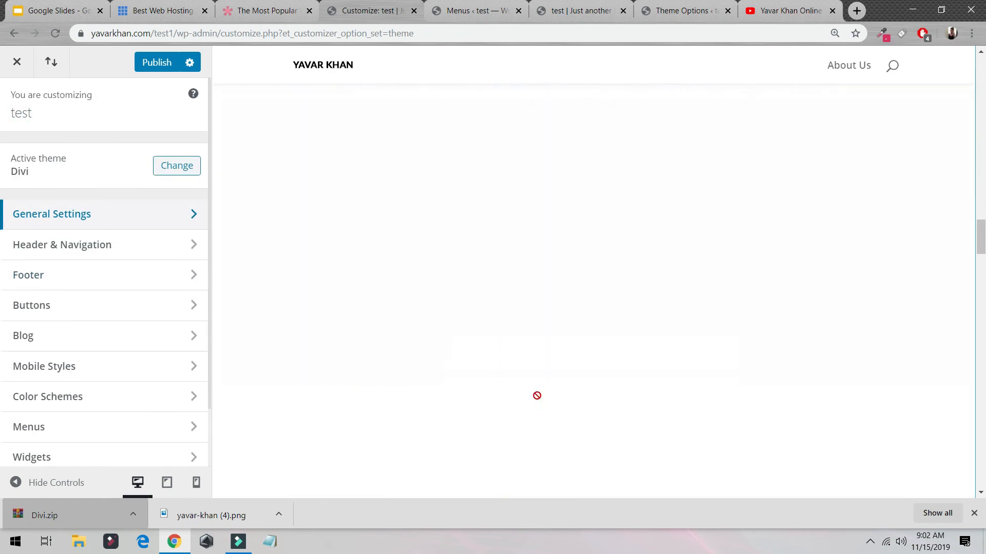
{"action": "scroll", "coordinate": [495, 375], "scroll_direction": "down", "scroll_amount": 8}
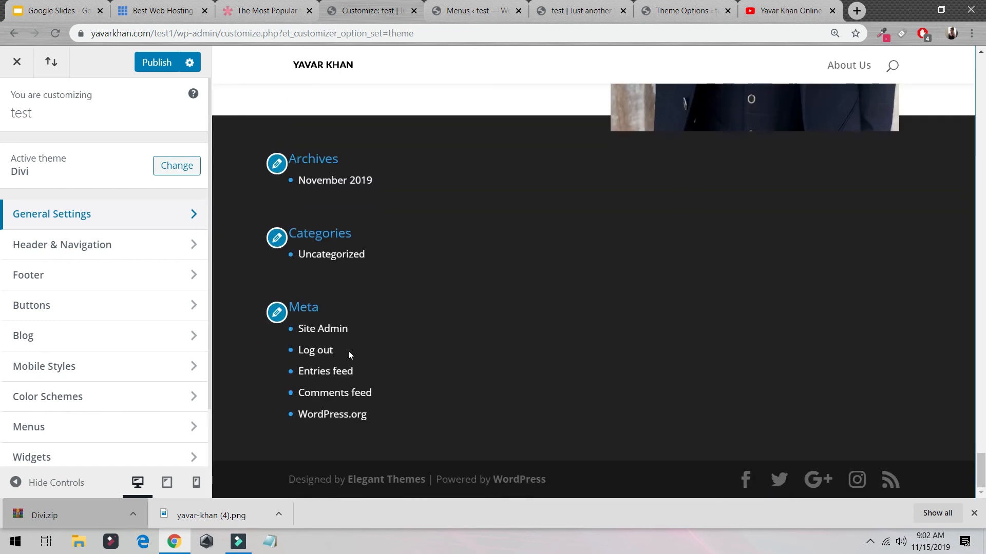
{"action": "left_click", "coordinate": [102, 280]}
{"action": "left_click", "coordinate": [61, 148]}
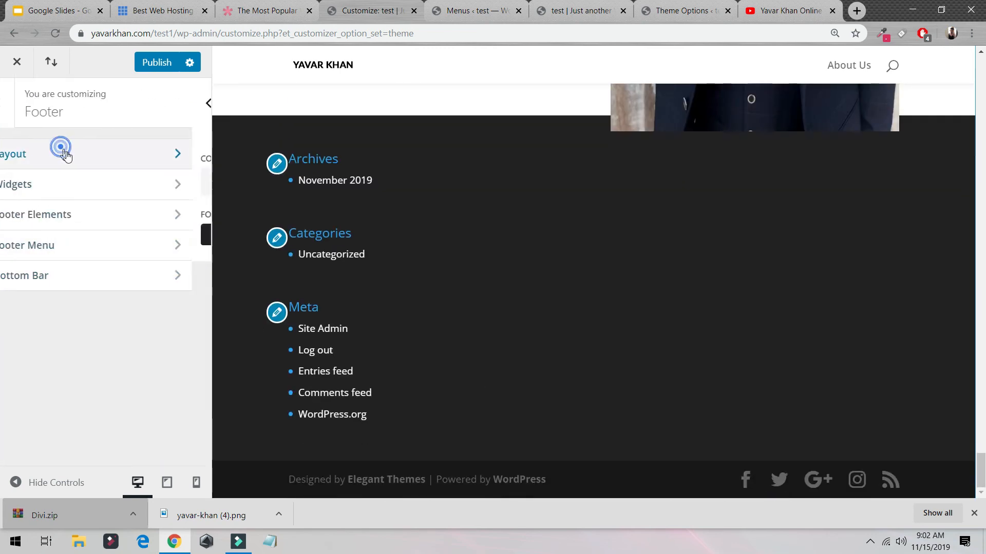
{"action": "left_click", "coordinate": [128, 191]}
{"action": "left_click", "coordinate": [75, 216]}
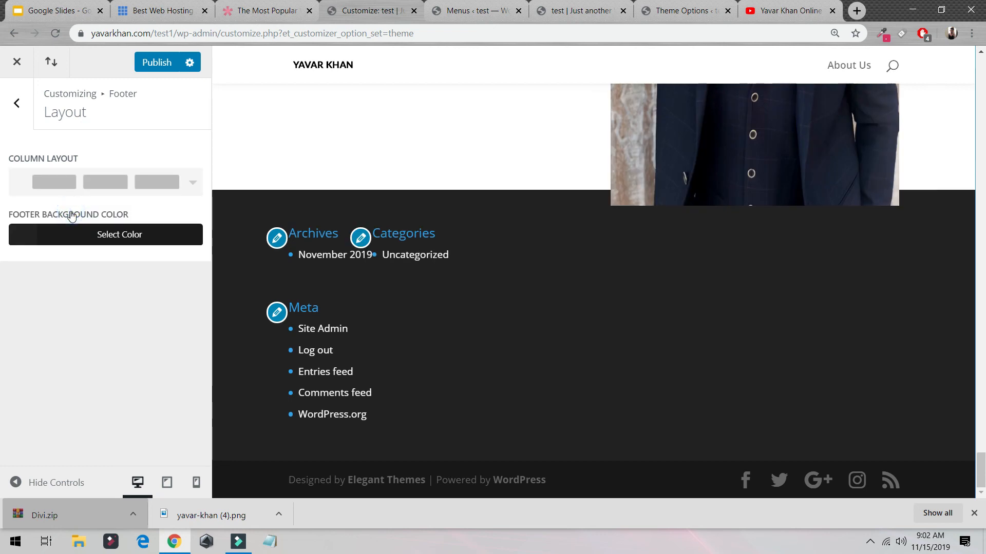
{"action": "left_click", "coordinate": [111, 196]}
{"action": "left_click", "coordinate": [94, 298]}
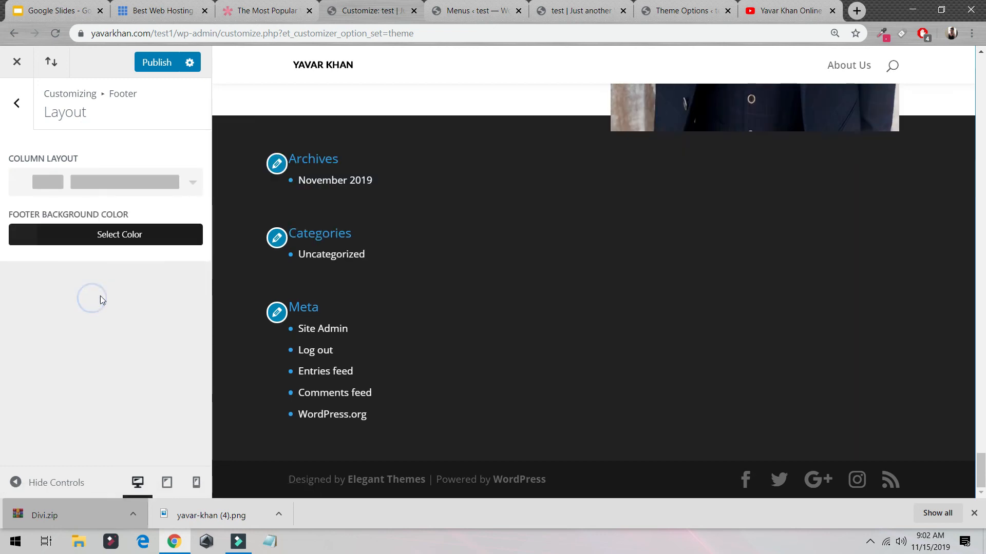
{"action": "left_click", "coordinate": [17, 102]}
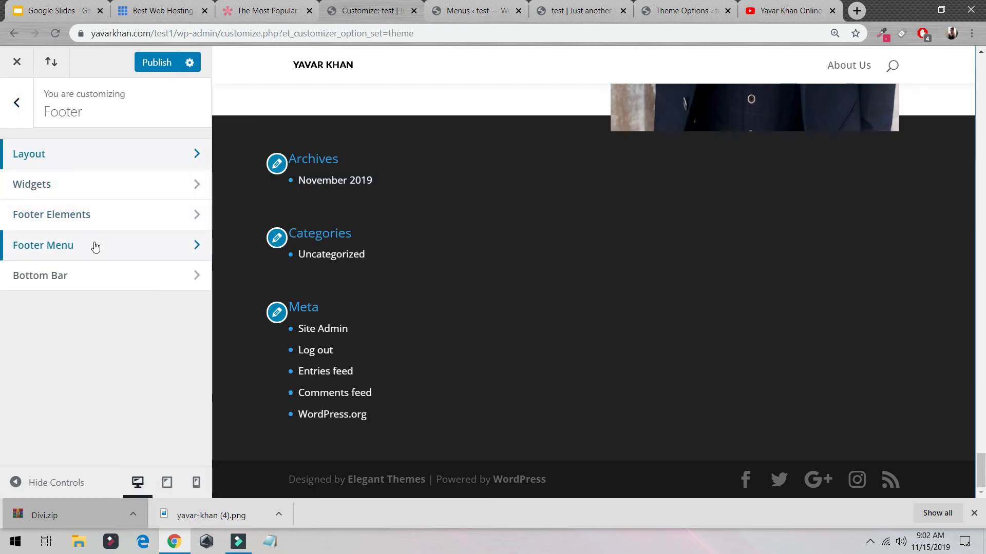
{"action": "left_click", "coordinate": [11, 105]}
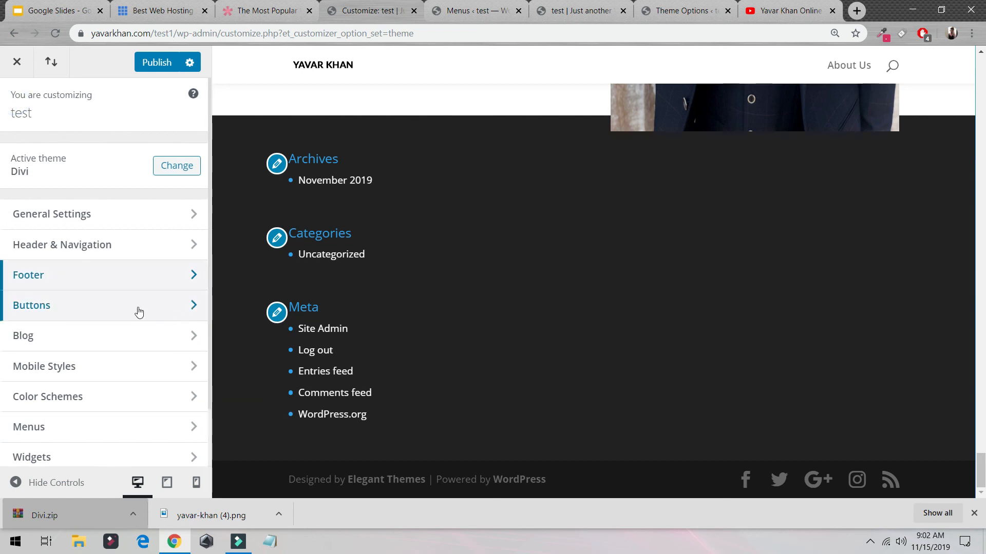
- Try the Orange and Pink color schemes and settle on Red
{"action": "scroll", "coordinate": [123, 334], "scroll_direction": "down", "scroll_amount": 2}
{"action": "left_click", "coordinate": [80, 326]}
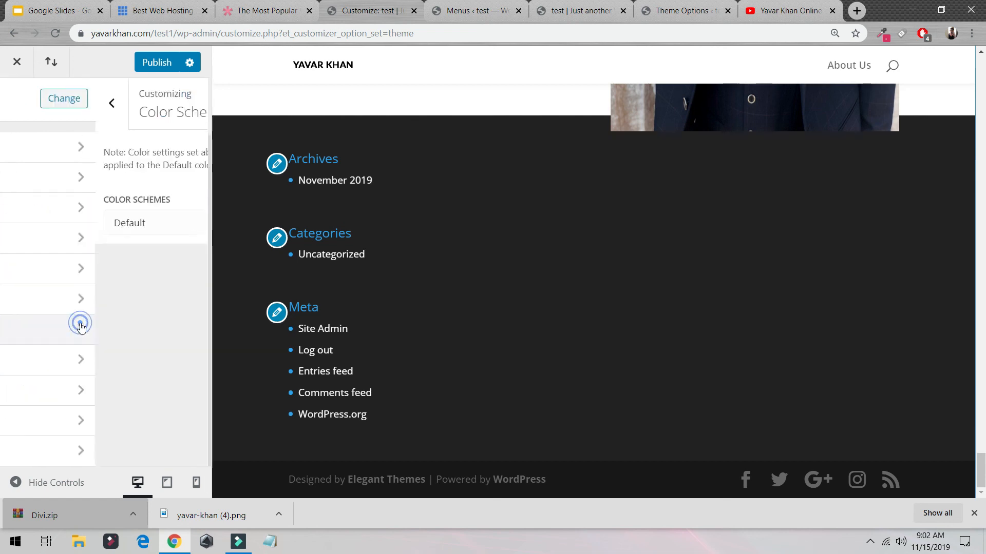
{"action": "left_click", "coordinate": [106, 226]}
{"action": "left_click", "coordinate": [97, 272]}
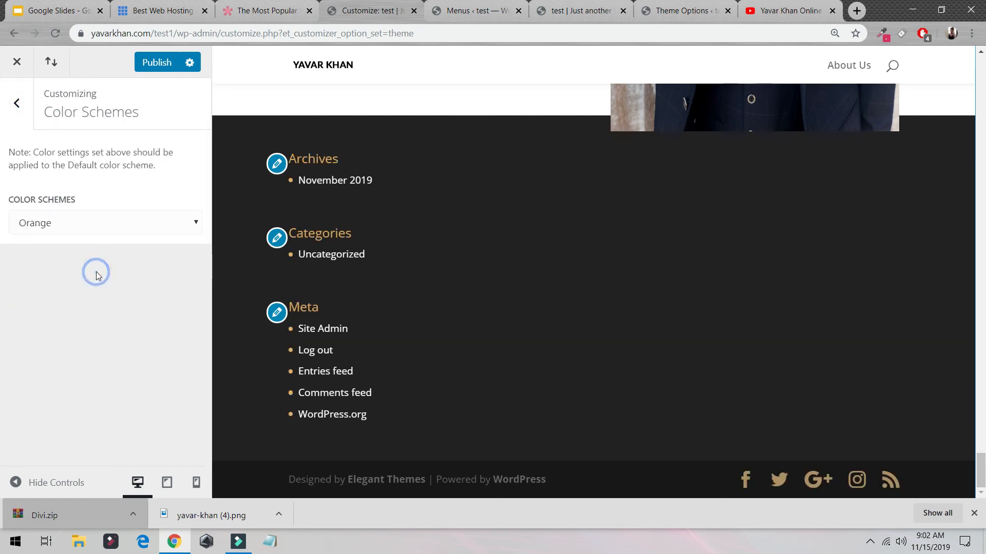
{"action": "left_click", "coordinate": [114, 222]}
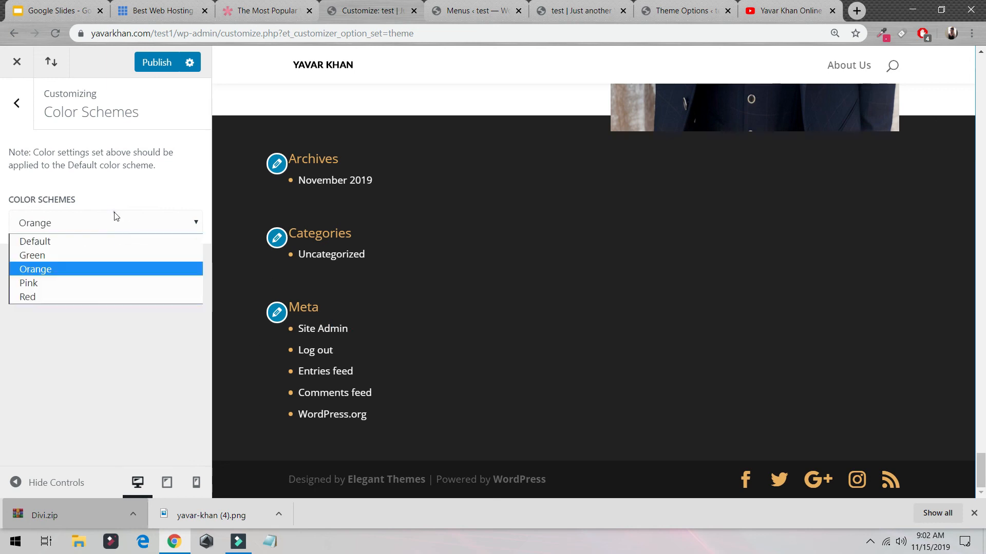
{"action": "left_click", "coordinate": [88, 282]}
{"action": "left_click", "coordinate": [110, 230]}
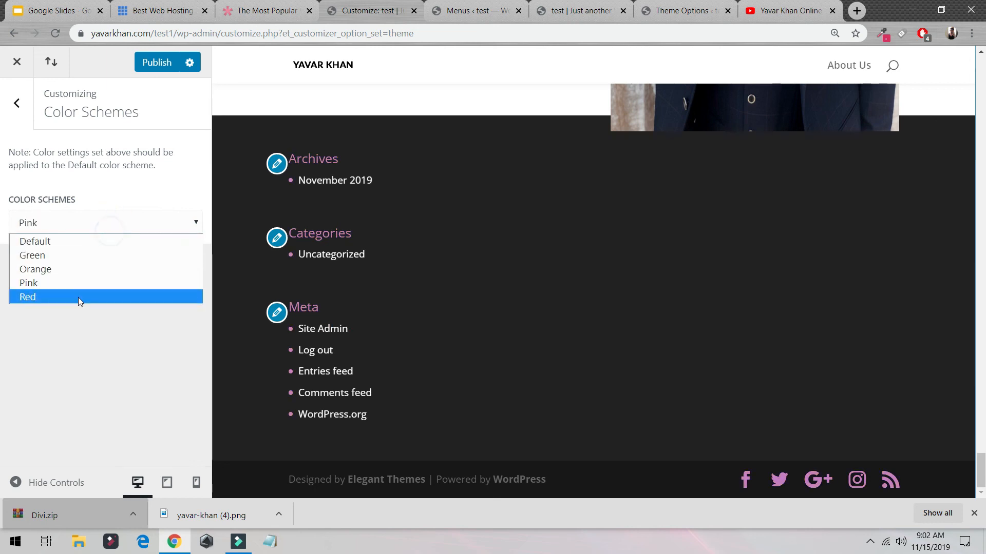
{"action": "left_click", "coordinate": [78, 296]}
{"action": "left_click", "coordinate": [44, 220]}
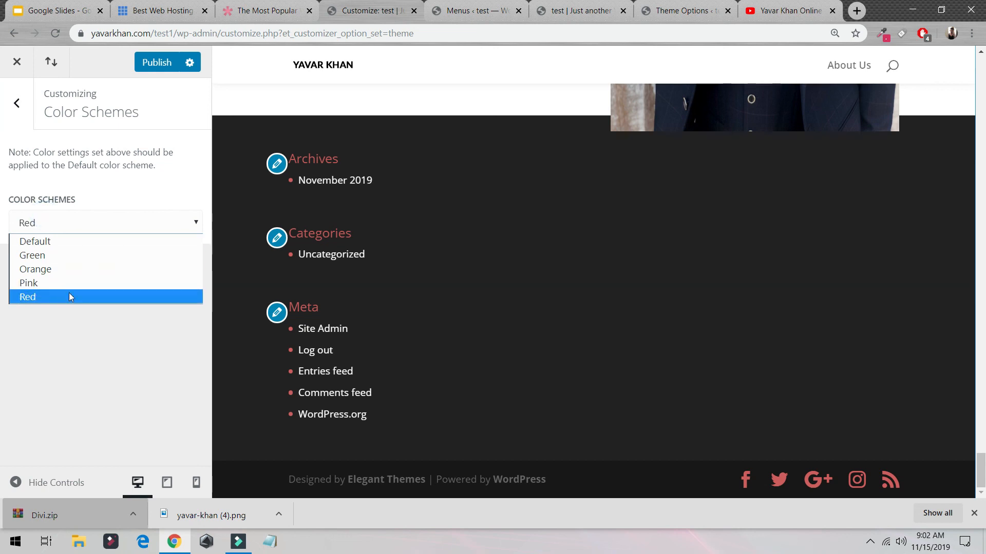
- Open the Additional CSS section and publish the theme customizations, reviewing the home page preview up to its header
{"action": "left_click", "coordinate": [16, 111]}
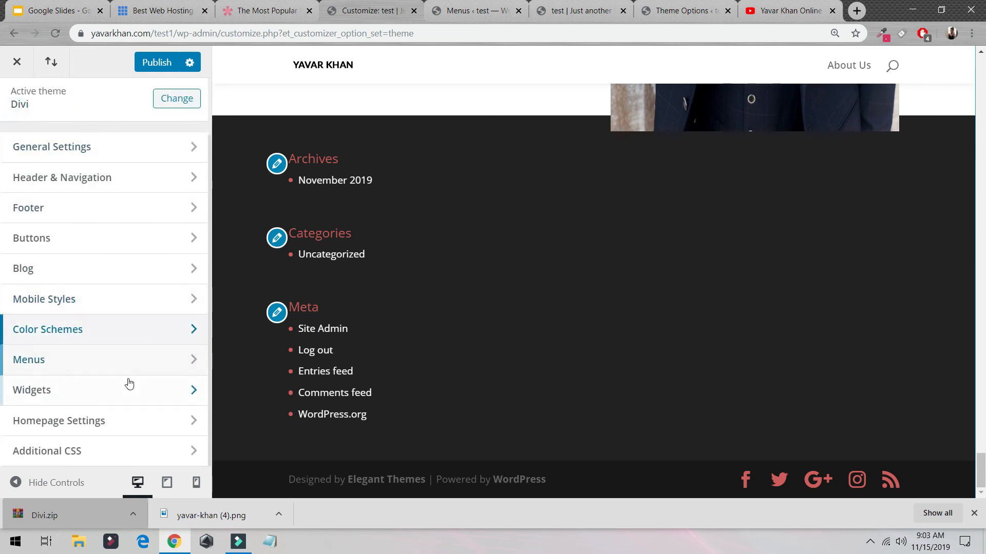
{"action": "left_click", "coordinate": [114, 447]}
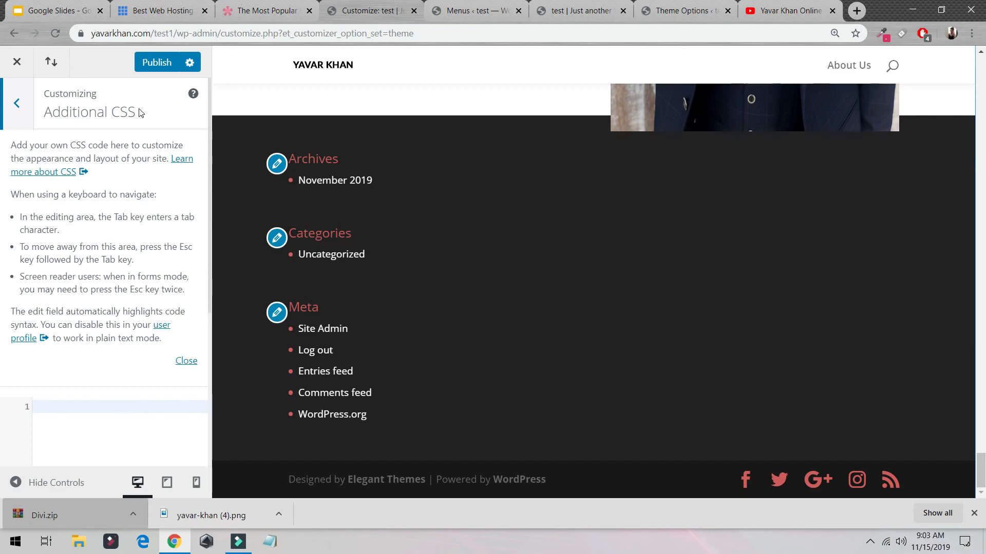
{"action": "scroll", "coordinate": [346, 308], "scroll_direction": "up", "scroll_amount": 15}
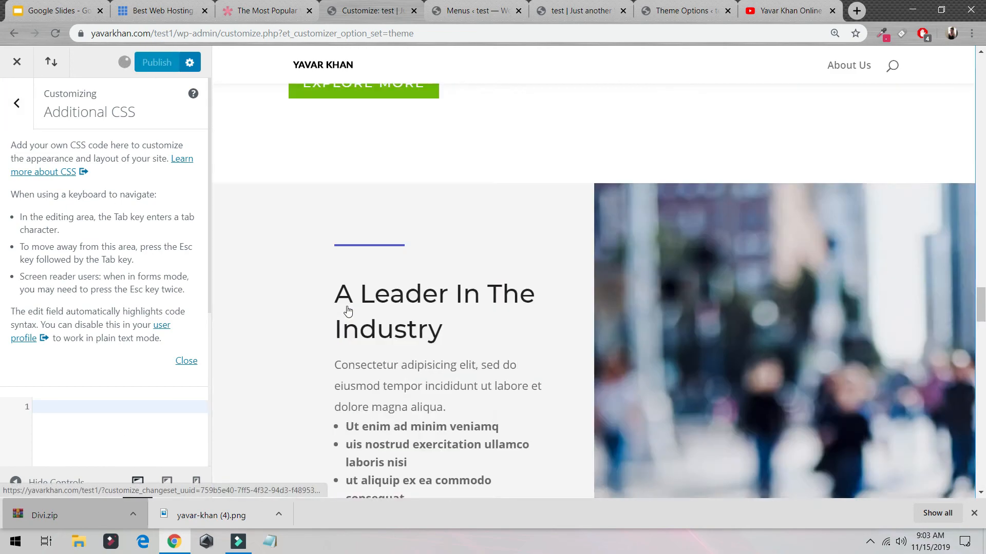
{"action": "scroll", "coordinate": [347, 311], "scroll_direction": "up", "scroll_amount": 15}
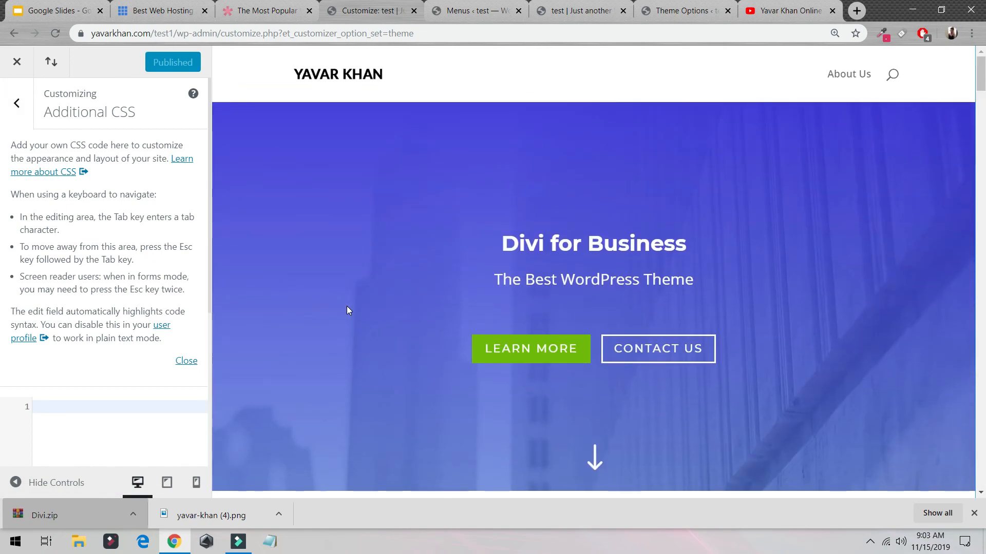